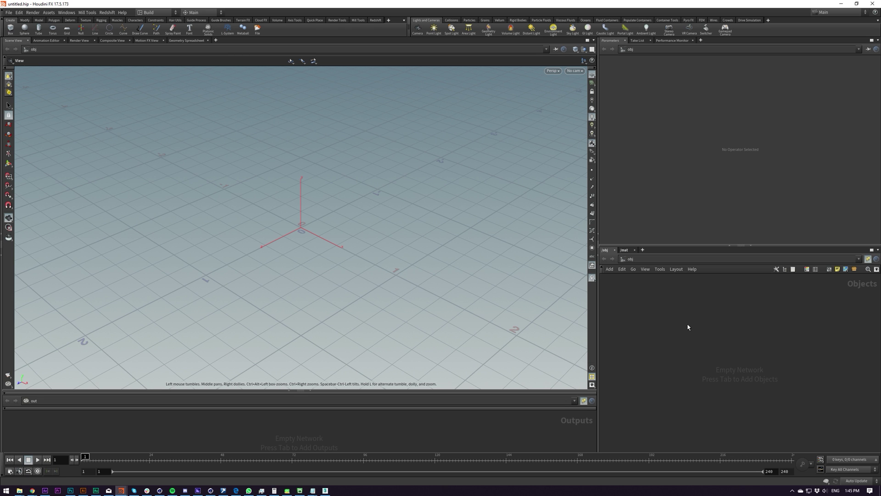
Create a Geometry object in the scene and enter its network.
{"action": "key", "text": "Tab"}
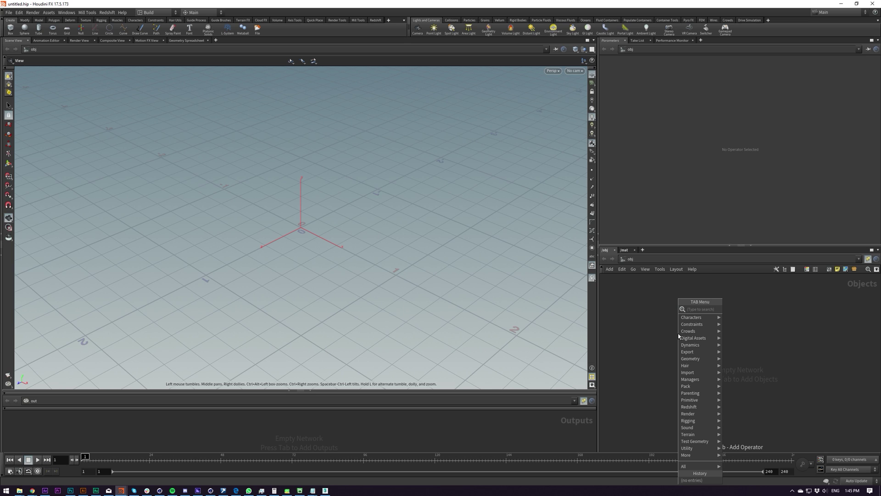
{"action": "type", "text": "geo"}
{"action": "key", "text": "Return"}
{"action": "key", "text": "Return"}
{"action": "key", "text": "Return"}
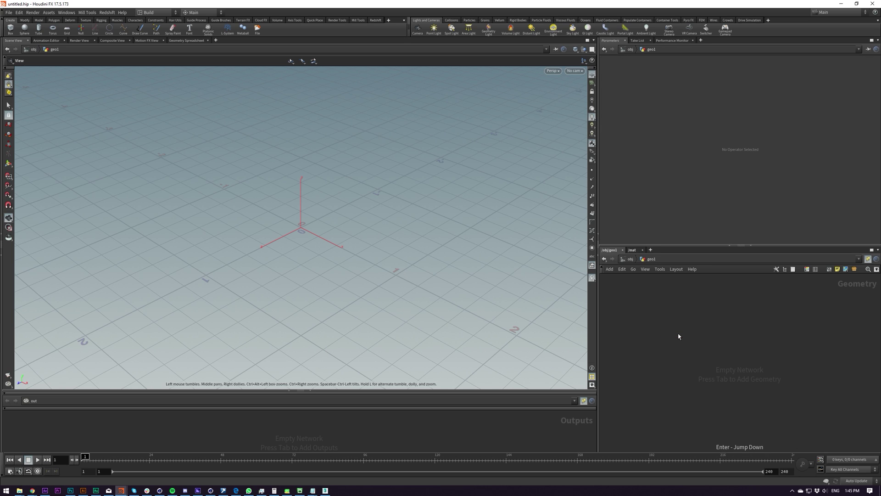
Place a Draw Curve node in the empty geometry network.
{"action": "key", "text": "Tab"}
{"action": "type", "text": "dr"}
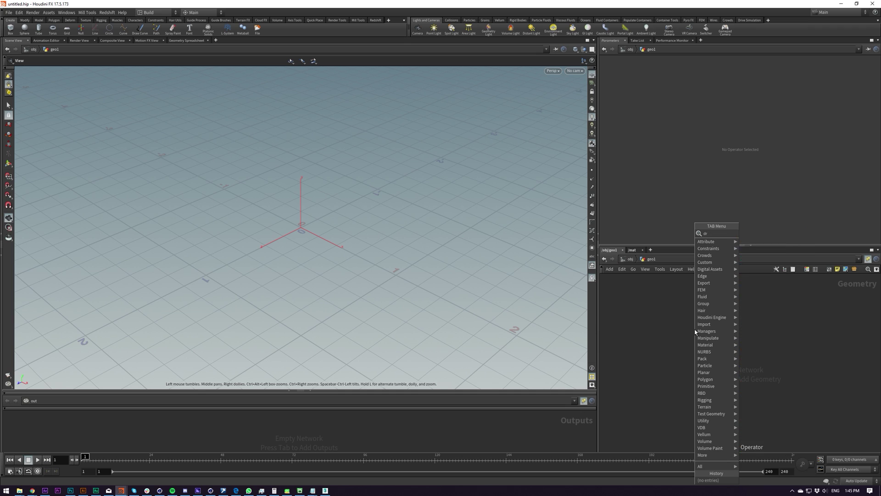
{"action": "key", "text": "Return"}
{"action": "left_click", "coordinate": [694, 331]}
Add a Curve node to the network beside the Draw Curve node.
{"action": "key", "text": "Tab"}
{"action": "type", "text": "carv"}
{"action": "key", "text": "BackSpace"}
{"action": "key", "text": "BackSpace"}
{"action": "key", "text": "BackSpace"}
{"action": "type", "text": "u"}
{"action": "key", "text": "Return"}
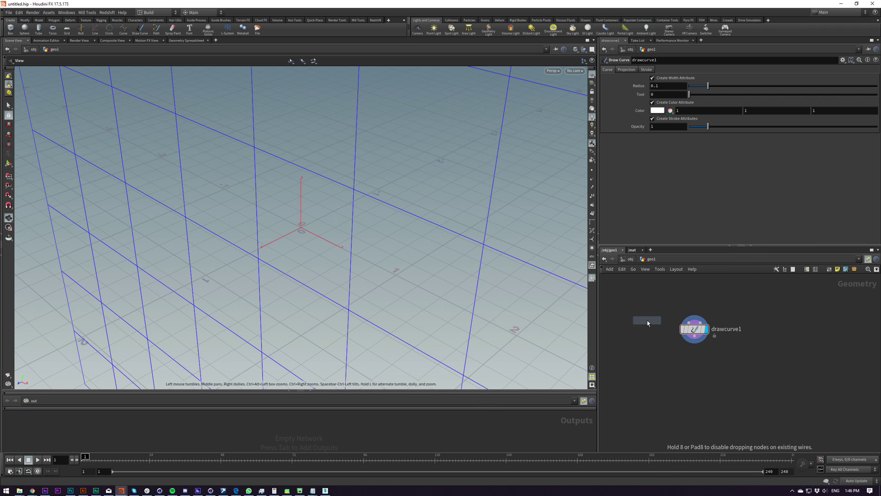
{"action": "left_click", "coordinate": [648, 320]}
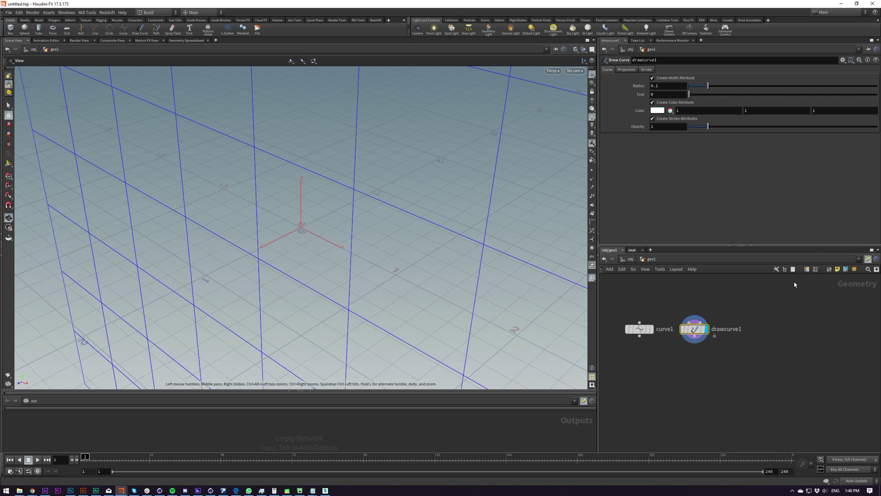
Select the Curve node and make it the displayed node.
{"action": "left_click_drag", "start_coordinate": [620, 371], "coordinate": [661, 295]}
{"action": "key", "text": "r"}
{"action": "mouse_move", "coordinate": [353, 280]}
{"action": "left_mouse_down"}
{"action": "mouse_move", "coordinate": [381, 261]}
{"action": "mouse_move", "coordinate": [367, 268]}
{"action": "left_mouse_up"}
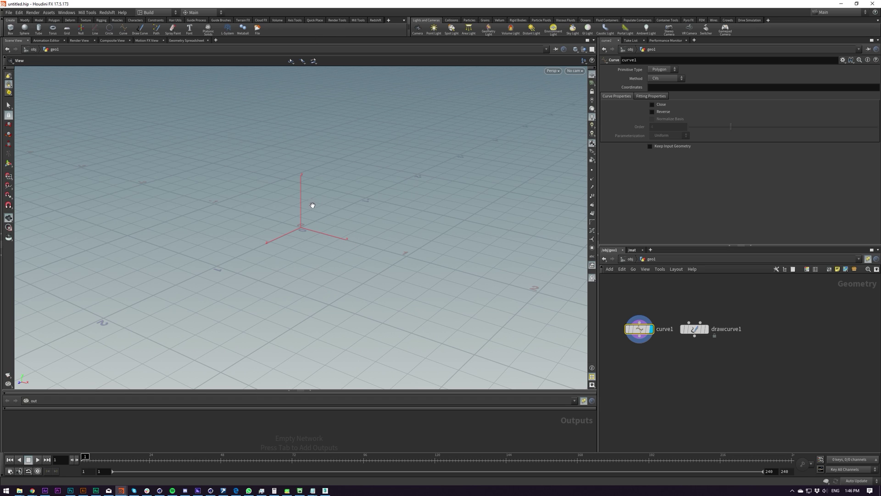
Switch the viewport to the Front view and turn on grid snapping.
{"action": "key", "text": "space+4"}
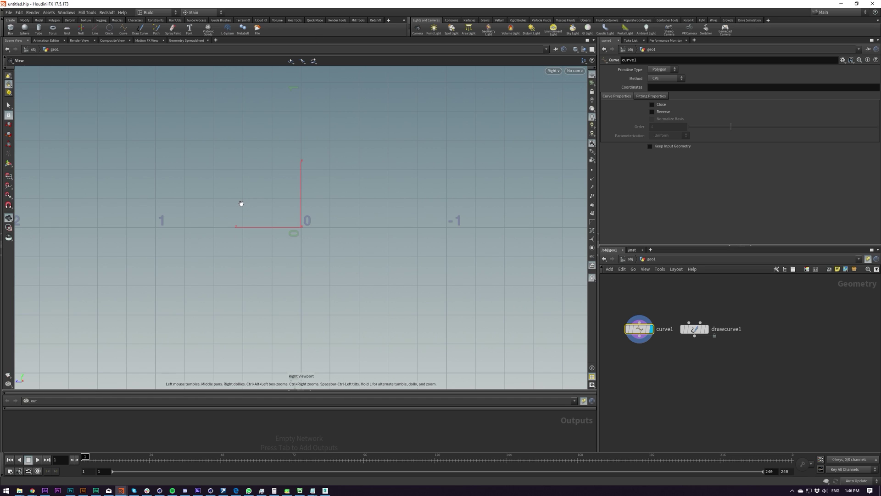
{"action": "key", "text": "space+3"}
{"action": "scroll", "coordinate": [232, 303], "scroll_direction": "down", "scroll_amount": 8}
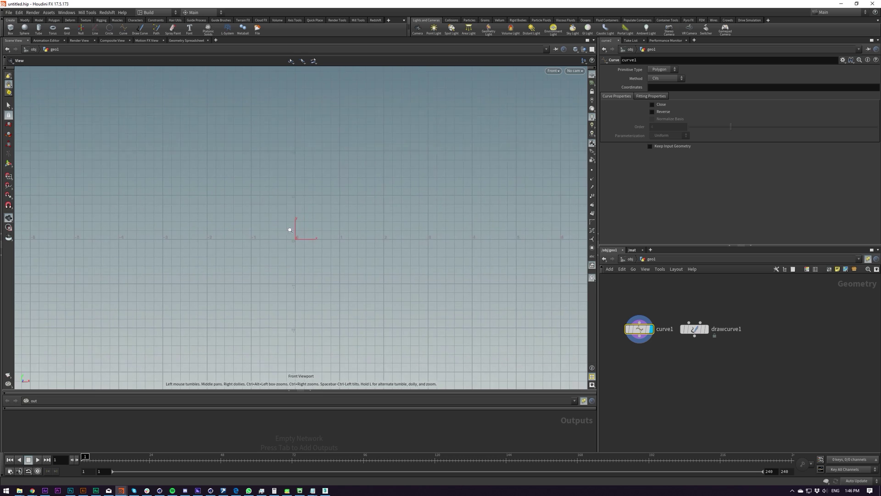
{"action": "key", "text": "grave"}
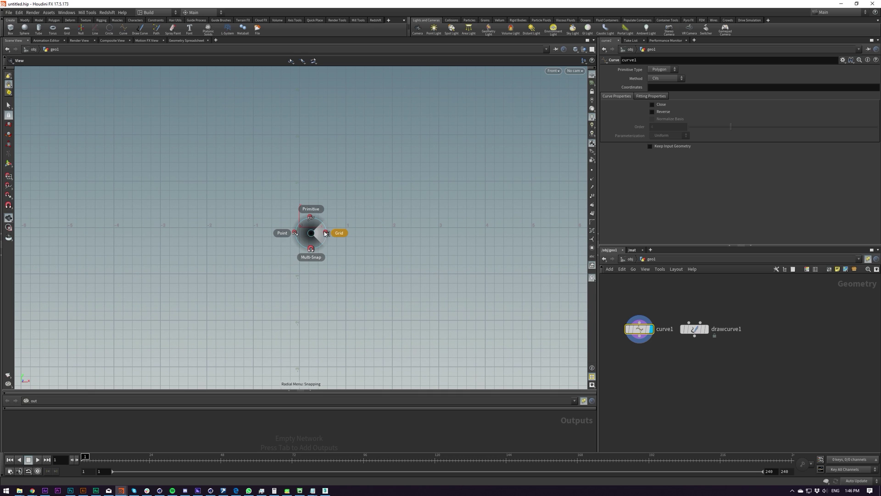
{"action": "left_click", "coordinate": [339, 233]}
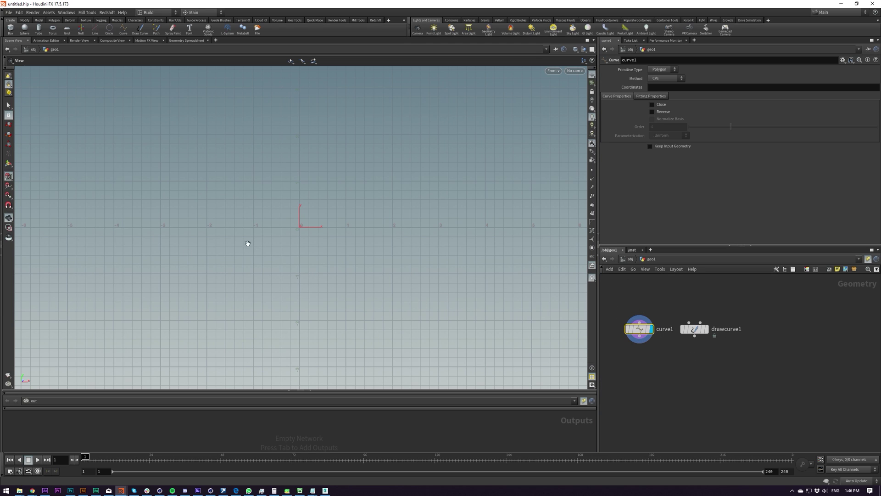
Draw a polygon curve through 0,-0.2; 0.6,-0.2; 1,-0.6; 1,-1; 1.2,-1.2 and 1.2,-1.6 on the XY plane, then finish drawing.
{"action": "key", "text": "Return"}
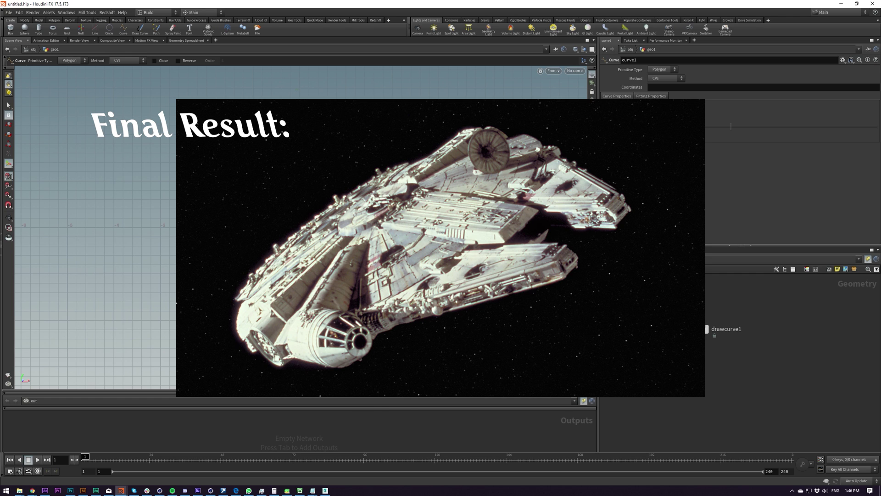
{"action": "left_click", "coordinate": [299, 236]}
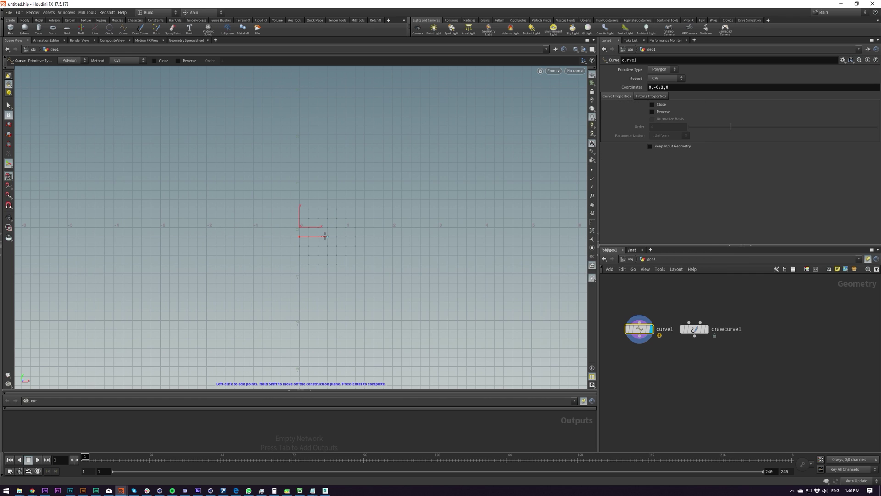
{"action": "left_click", "coordinate": [327, 237]}
{"action": "left_click", "coordinate": [346, 255]}
{"action": "left_click", "coordinate": [346, 274]}
{"action": "left_click", "coordinate": [355, 283]}
{"action": "left_click", "coordinate": [356, 301]}
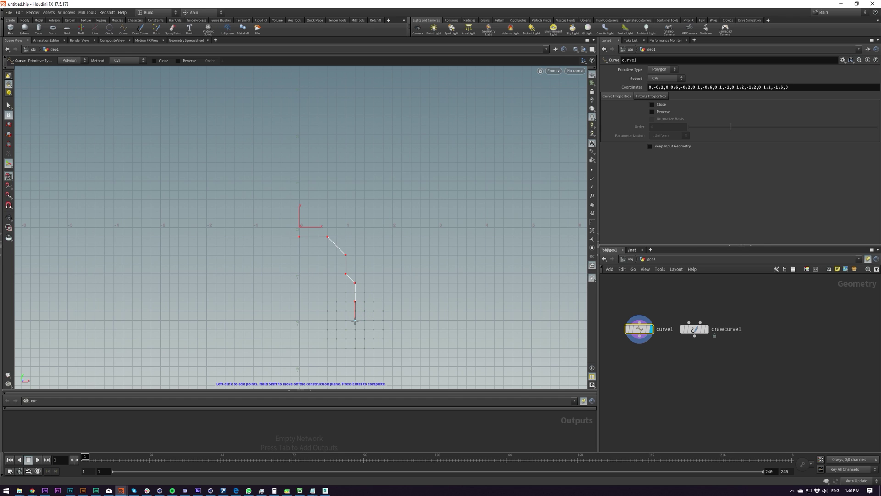
{"action": "key", "text": "Escape"}
{"action": "middle_click_drag", "start_coordinate": [331, 300], "coordinate": [322, 316]}
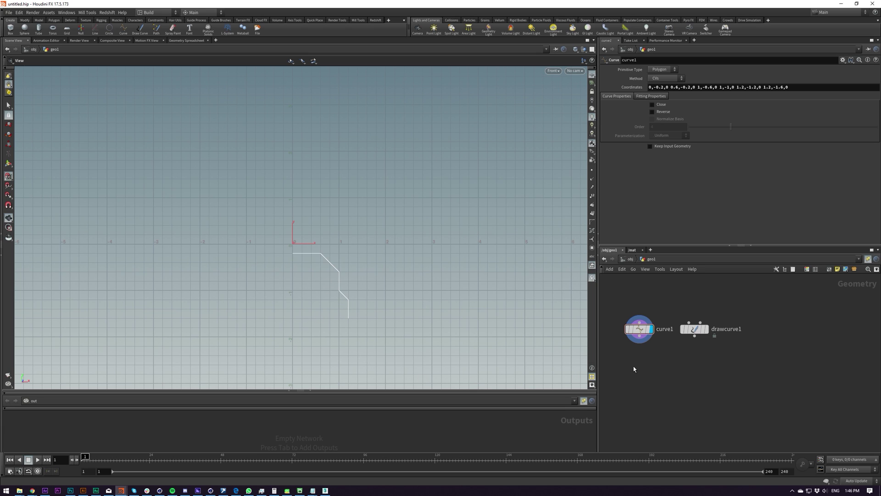
Add a displayed Transform node below the curve and apply the centre preset to it.
{"action": "key", "text": "Tab"}
{"action": "type", "text": "tr"}
{"action": "key", "text": "Return"}
{"action": "left_click", "coordinate": [638, 347]}
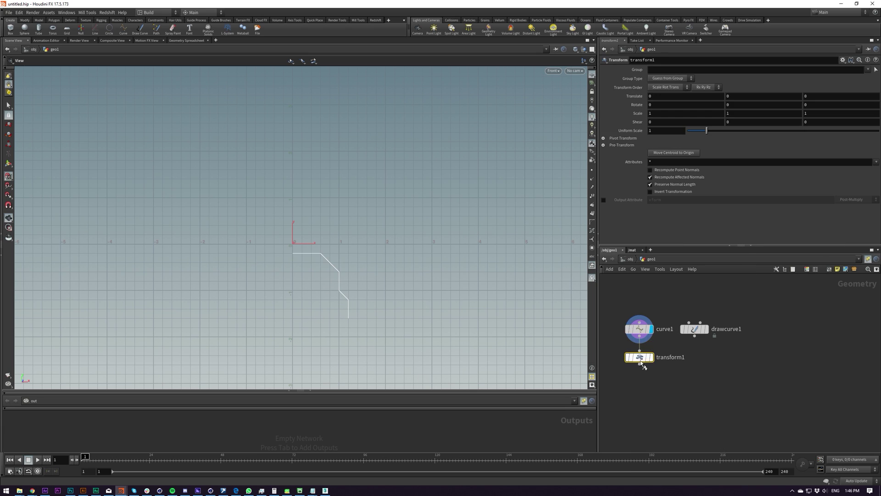
{"action": "left_click", "coordinate": [844, 60]}
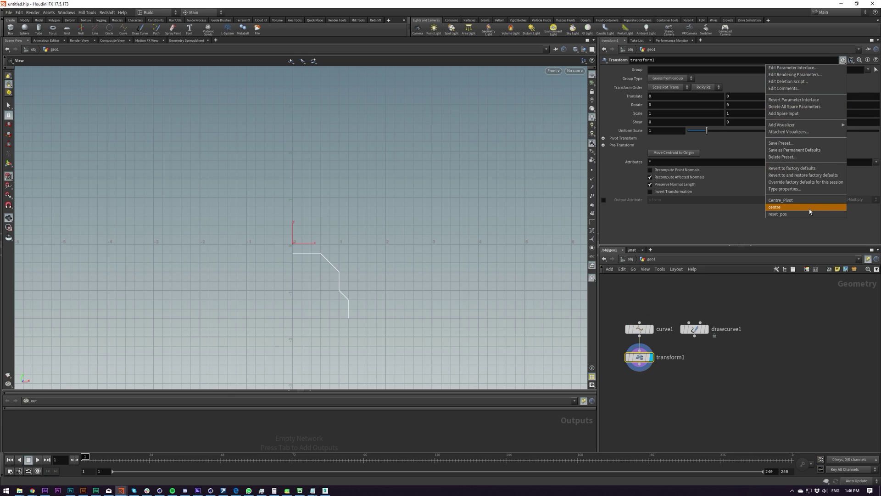
{"action": "left_click", "coordinate": [809, 207]}
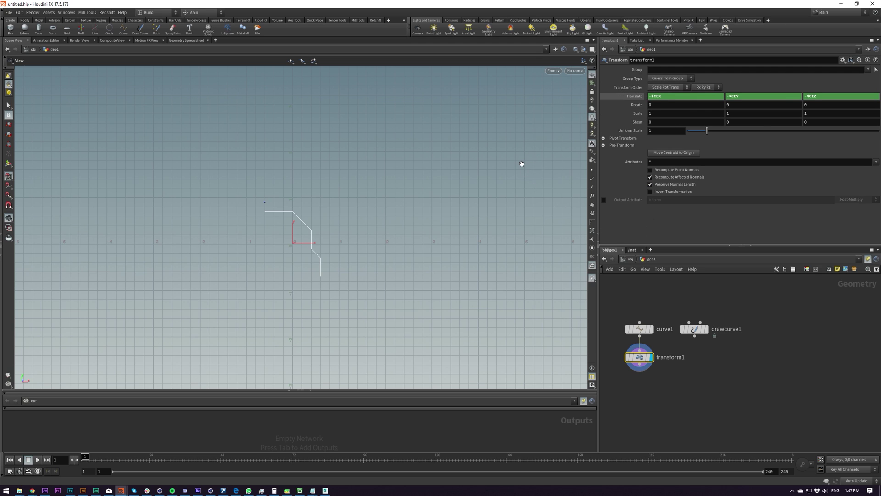
Add a second Transform node below the centring Transform and display it.
{"action": "middle_click_drag", "start_coordinate": [652, 392], "coordinate": [681, 375]}
{"action": "left_click", "coordinate": [667, 382]}
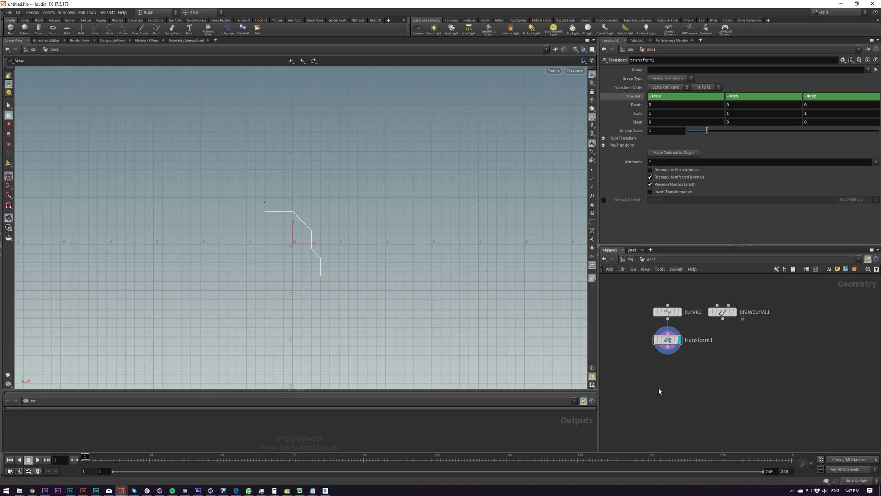
{"action": "key", "text": "Tab"}
{"action": "key", "text": "Return"}
{"action": "left_click", "coordinate": [663, 393]}
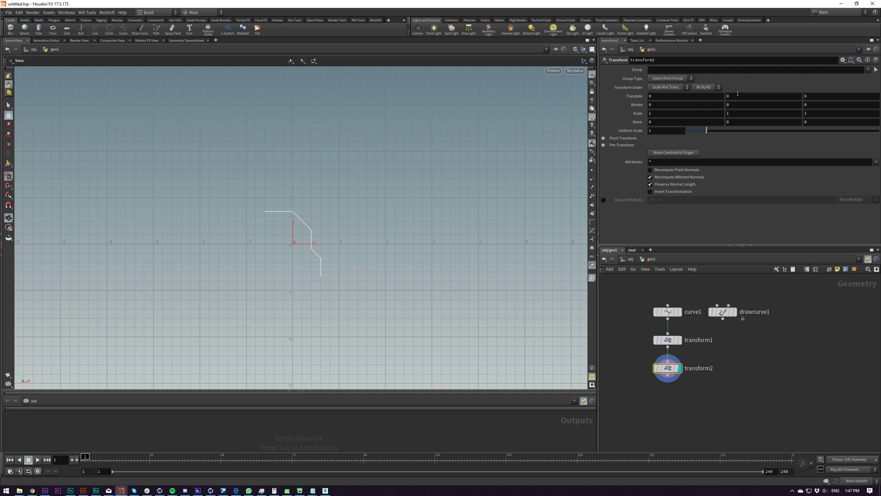
Try translating the profile along Y and X in the second Transform, undoing each change.
{"action": "middle_click_drag", "start_coordinate": [734, 96], "coordinate": [762, 98]}
{"action": "key", "text": "ctrl+z"}
{"action": "middle_click_drag", "start_coordinate": [678, 96], "coordinate": [726, 98]}
{"action": "key", "text": "ctrl+z"}
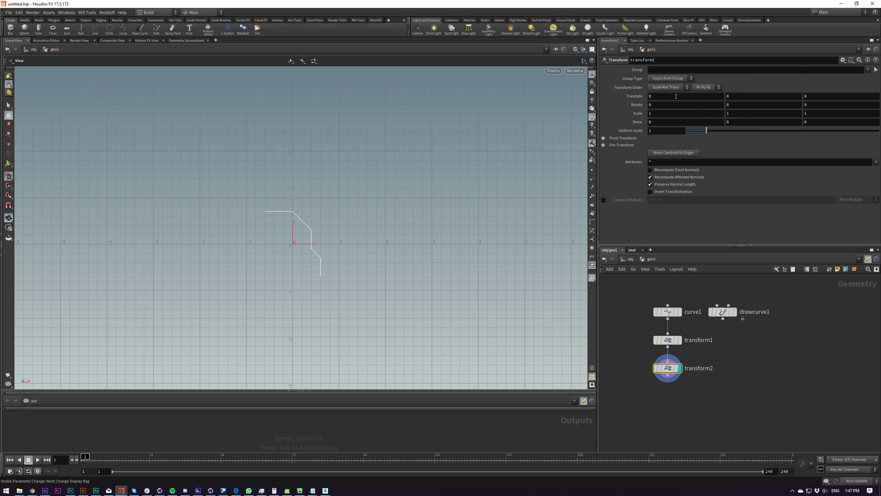
Set the second Transform's translation to $XMAX in X and $YMAX in Y.
{"action": "left_click", "coordinate": [657, 96]}
{"action": "type", "text": "$"}
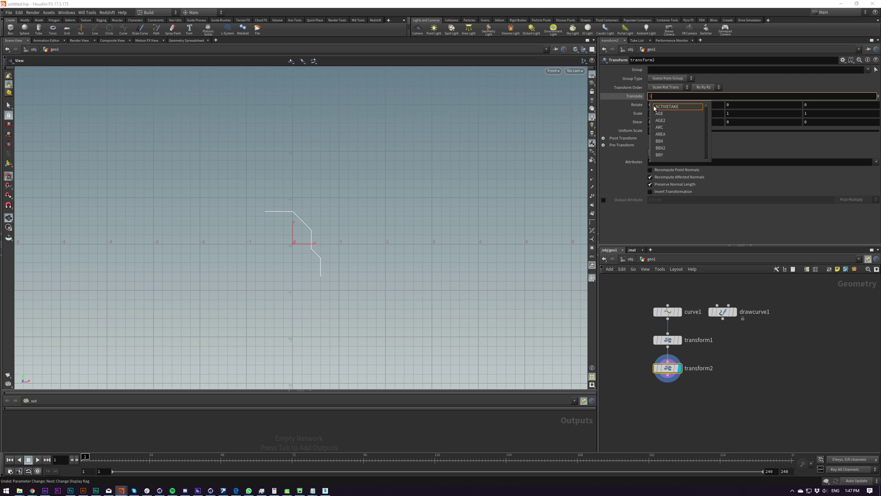
{"action": "type", "text": "XMAX"}
{"action": "key", "text": "Return"}
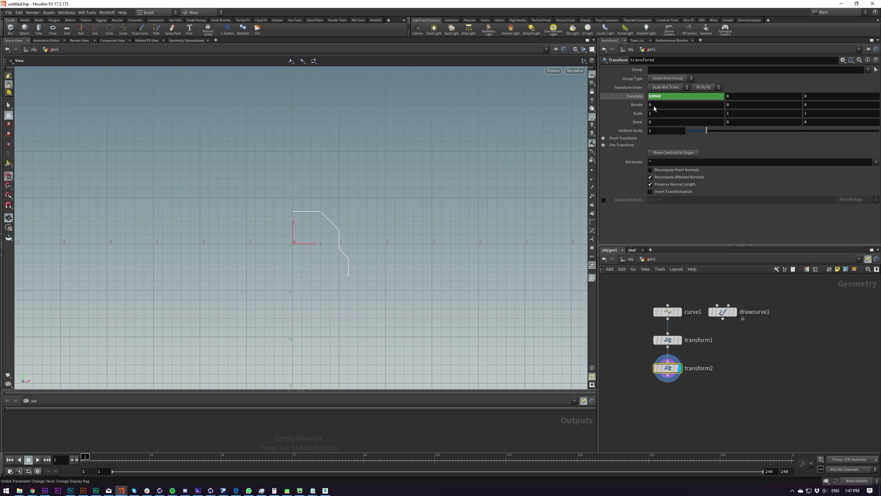
{"action": "left_click", "coordinate": [749, 97]}
{"action": "type", "text": "$YMAX"}
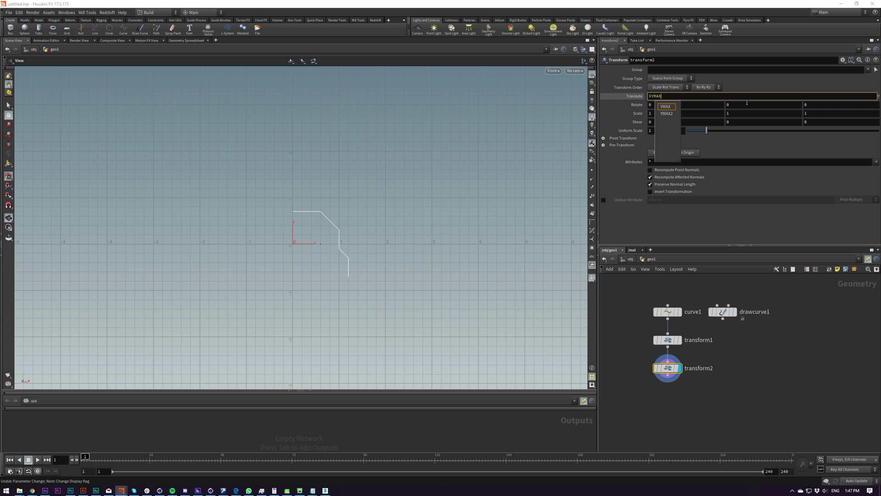
{"action": "key", "text": "Return"}
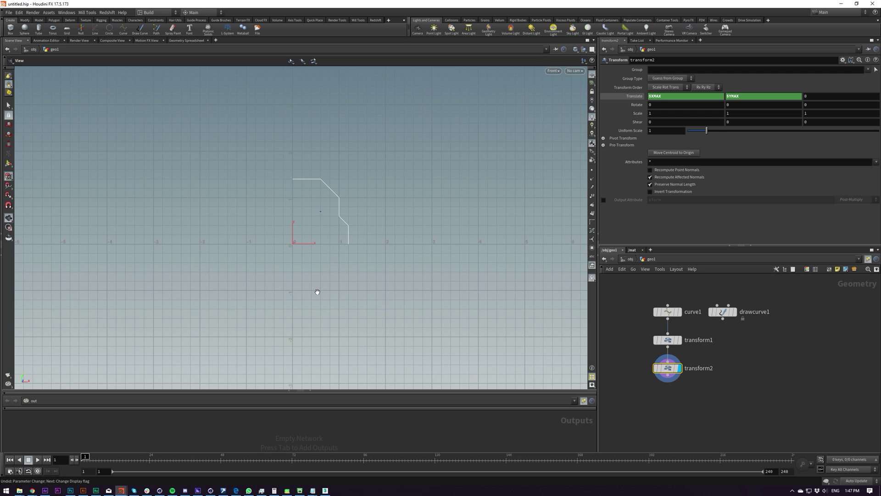
Add a Mirror node below the second Transform and display the mirrored profile.
{"action": "mouse_move", "coordinate": [663, 378]}
{"action": "middle_mouse_down"}
{"action": "mouse_move", "coordinate": [685, 338]}
{"action": "mouse_move", "coordinate": [668, 365]}
{"action": "mouse_move", "coordinate": [674, 379]}
{"action": "middle_mouse_up"}
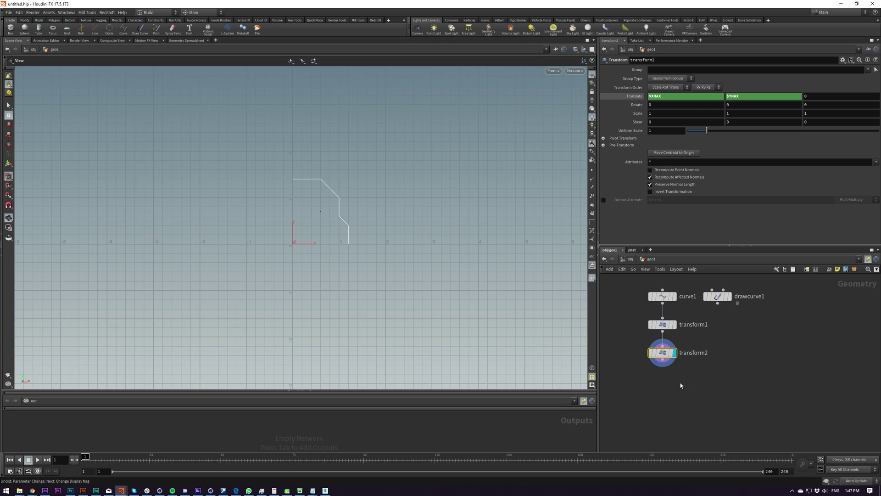
{"action": "key", "text": "Tab"}
{"action": "type", "text": "mirror"}
{"action": "key", "text": "Return"}
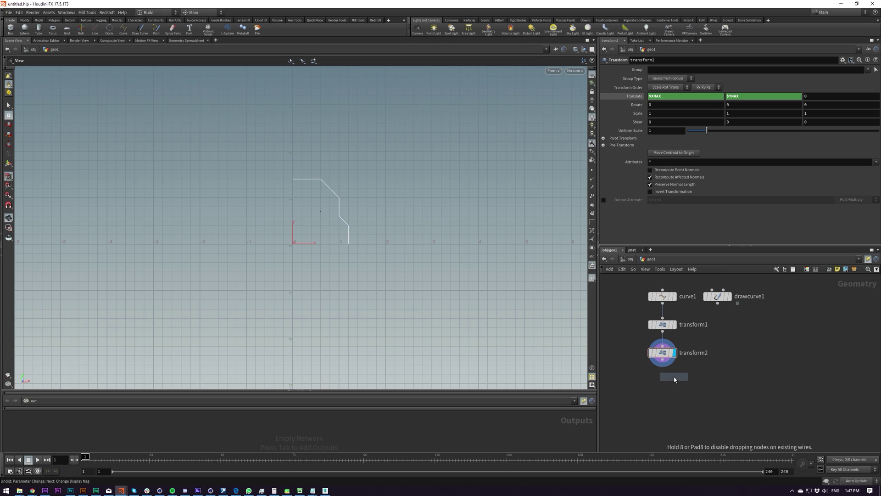
{"action": "left_click", "coordinate": [663, 365]}
{"action": "left_click", "coordinate": [663, 374]}
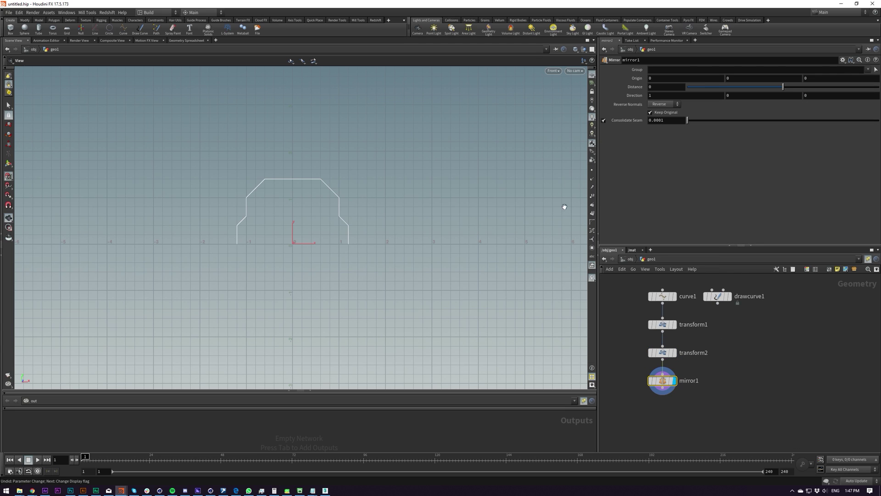
Add a second Mirror node below the first and set its direction to 0, 1, 0.
{"action": "key", "text": "Tab"}
{"action": "type", "text": "fuse"}
{"action": "key", "text": "Return"}
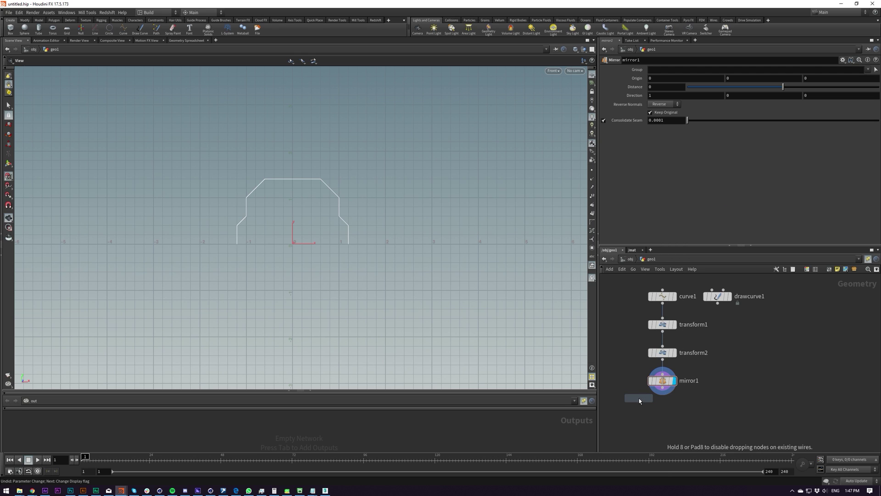
{"action": "left_click", "coordinate": [664, 408]}
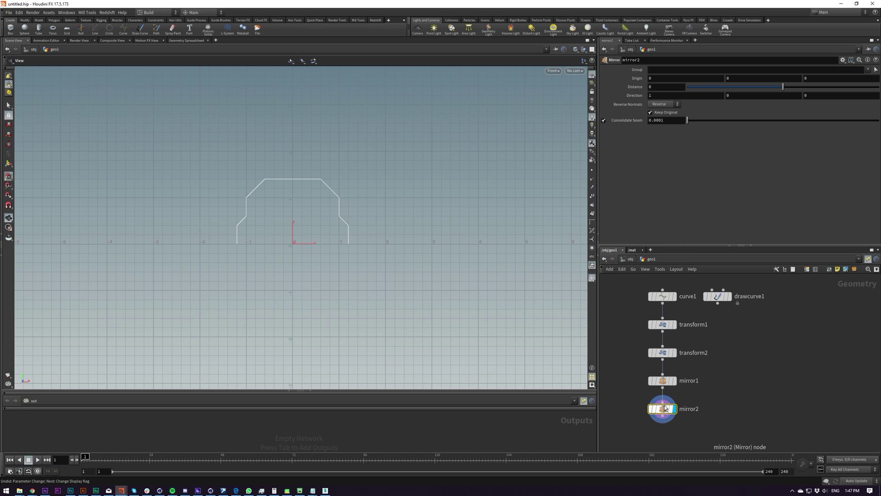
{"action": "left_click", "coordinate": [700, 95]}
{"action": "type", "text": "0"}
{"action": "key", "text": "Tab"}
{"action": "type", "text": "1"}
{"action": "key", "text": "Return"}
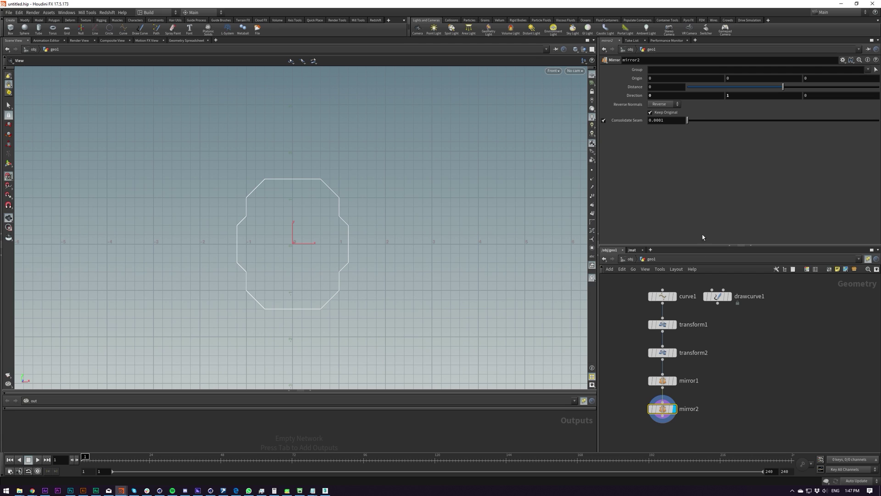
Try moving the original curve's first point along X, out to 3, and undo the moves.
{"action": "left_click", "coordinate": [662, 296]}
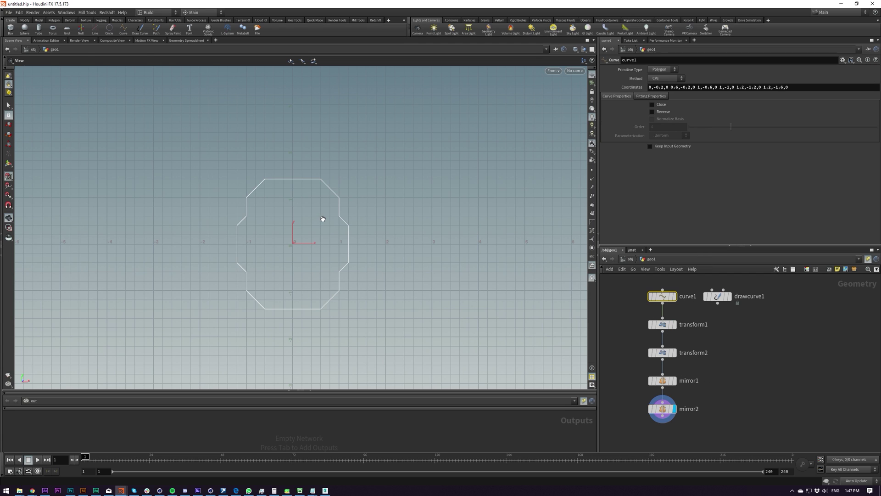
{"action": "key", "text": "Return"}
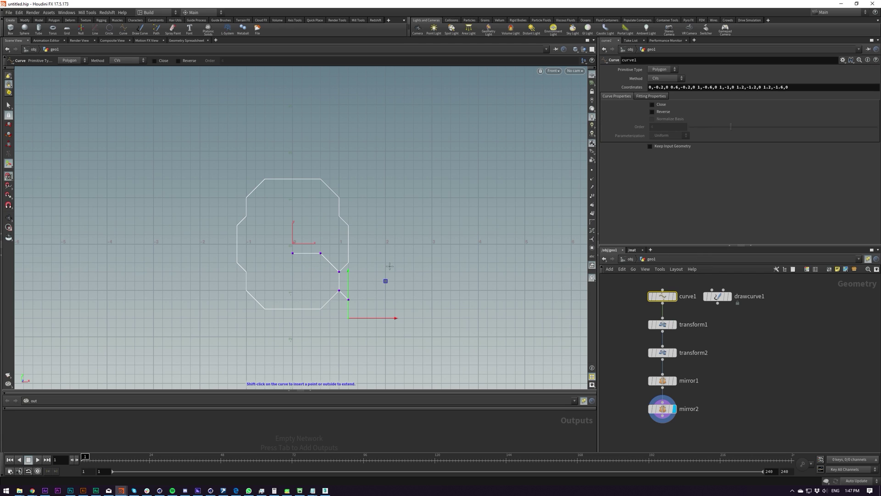
{"action": "left_click", "coordinate": [295, 254]}
{"action": "left_click_drag", "start_coordinate": [339, 254], "coordinate": [412, 257]}
{"action": "key", "text": "ctrl+z"}
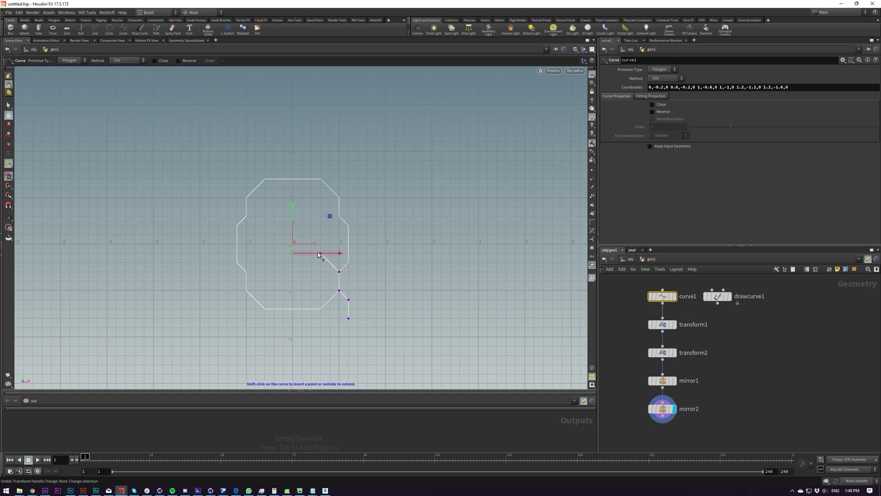
{"action": "left_click_drag", "start_coordinate": [332, 256], "coordinate": [431, 259]}
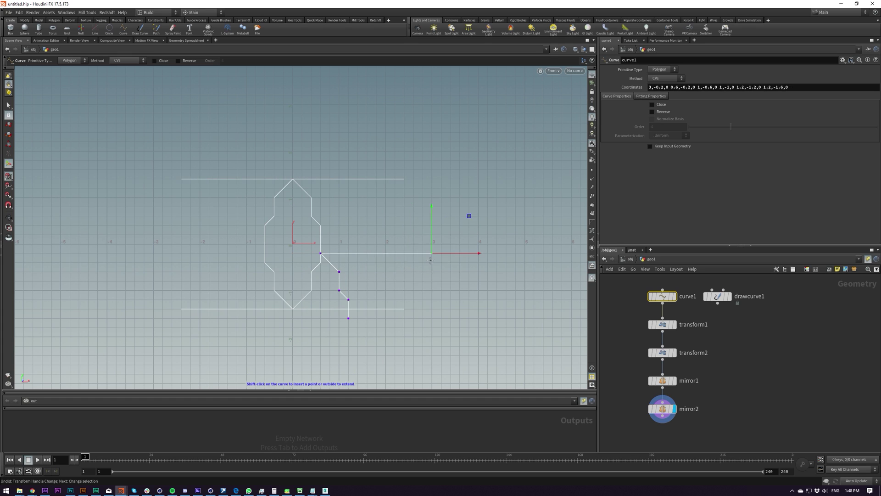
{"action": "key", "text": "ctrl+z"}
{"action": "key", "text": "Escape"}
{"action": "key", "text": "Return"}
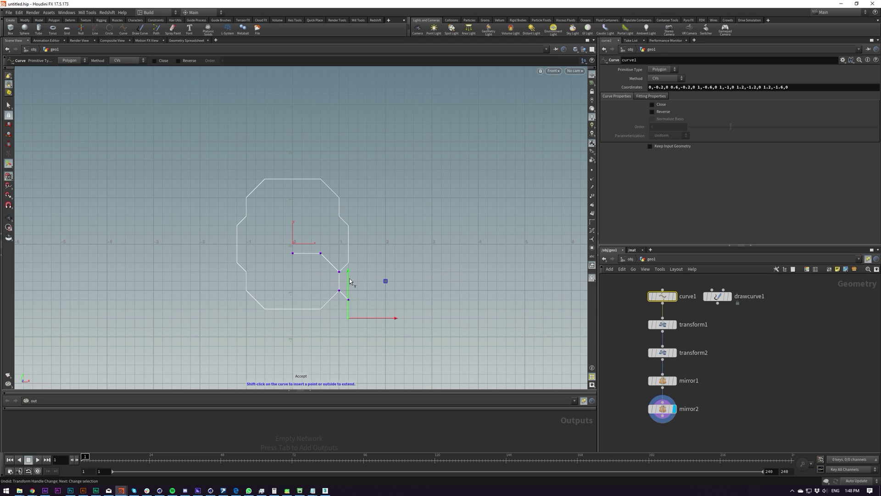
Try moving the original curve's end point along X and Y to stretch the outline, and undo each move.
{"action": "left_click_drag", "start_coordinate": [349, 294], "coordinate": [362, 274]}
{"action": "key", "text": "ctrl+z"}
{"action": "left_click_drag", "start_coordinate": [377, 321], "coordinate": [403, 324]}
{"action": "key", "text": "ctrl+z"}
{"action": "left_click_drag", "start_coordinate": [349, 273], "coordinate": [356, 348]}
{"action": "key", "text": "ctrl+z"}
{"action": "left_click_drag", "start_coordinate": [350, 274], "coordinate": [350, 296]}
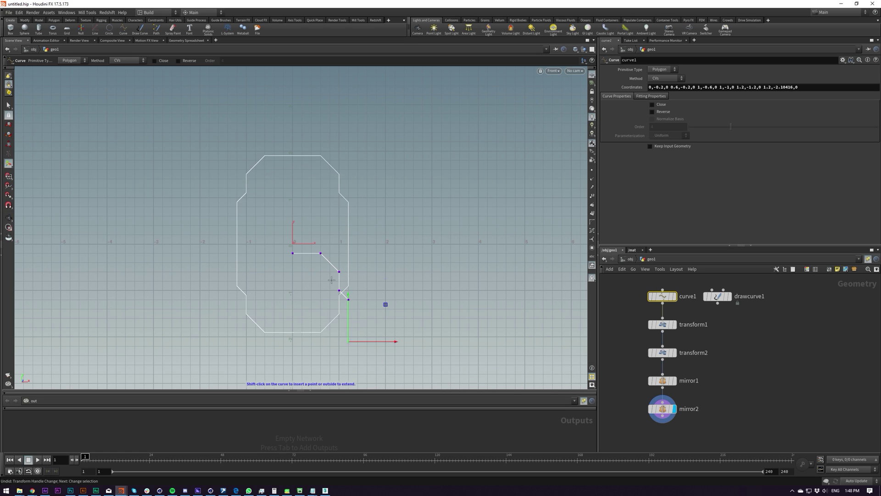
{"action": "key", "text": "ctrl+z"}
Move the original curve's first point along X to about -1.48, widening the mirrored outline.
{"action": "left_click", "coordinate": [293, 254]}
{"action": "left_click_drag", "start_coordinate": [293, 252], "coordinate": [264, 253]}
{"action": "middle_click_drag", "start_coordinate": [748, 396], "coordinate": [753, 388]}
{"action": "left_click", "coordinate": [805, 419]}
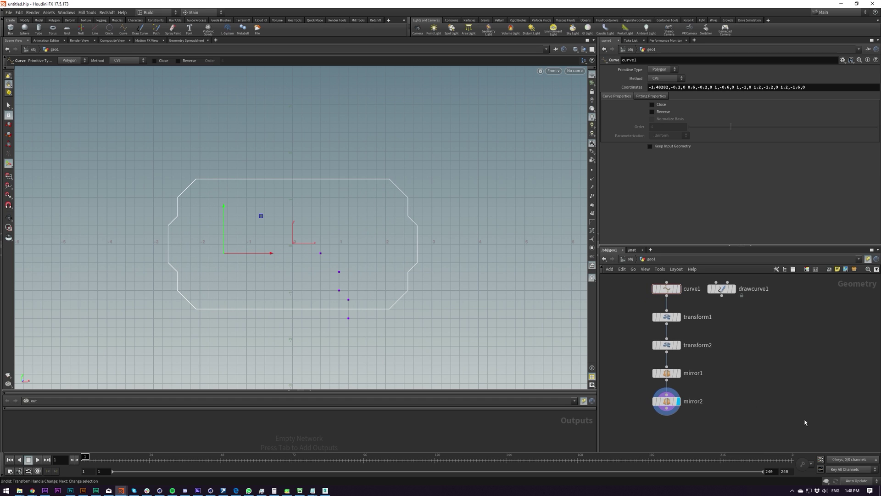
{"action": "middle_click_drag", "start_coordinate": [720, 354], "coordinate": [721, 309]}
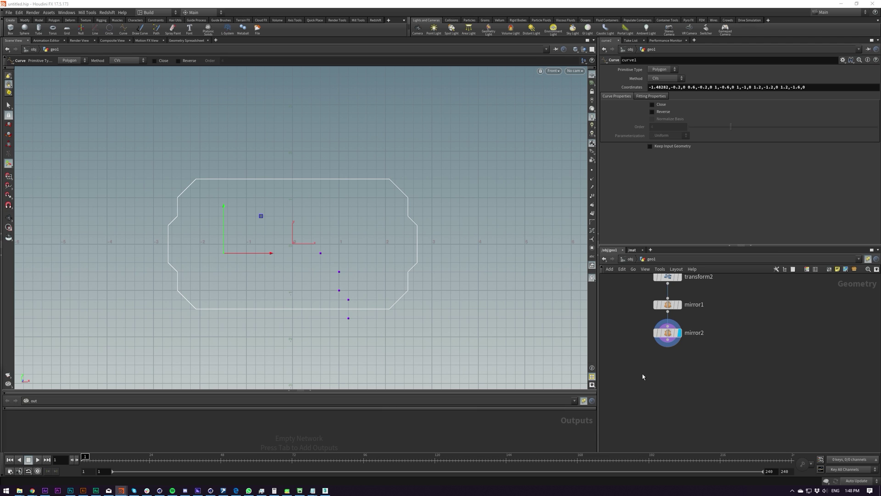
Try moving the outline's rightmost middle point through an Edit node after the second Mirror, and delete that node.
{"action": "left_click", "coordinate": [668, 332]}
{"action": "scroll", "coordinate": [418, 244], "scroll_direction": "up", "scroll_amount": 5}
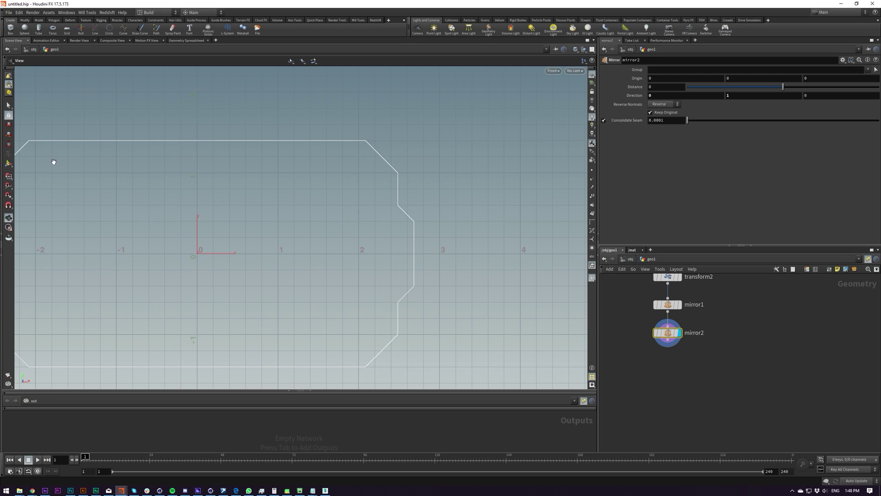
{"action": "key", "text": "Return"}
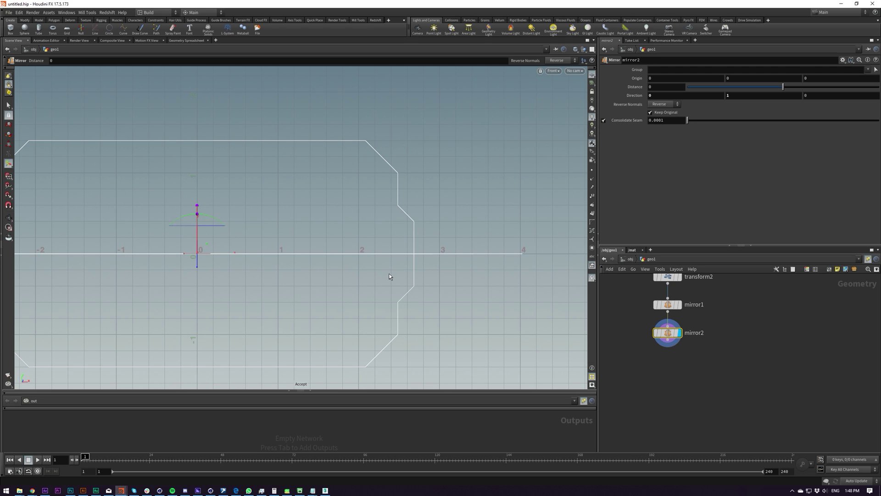
{"action": "key", "text": "s"}
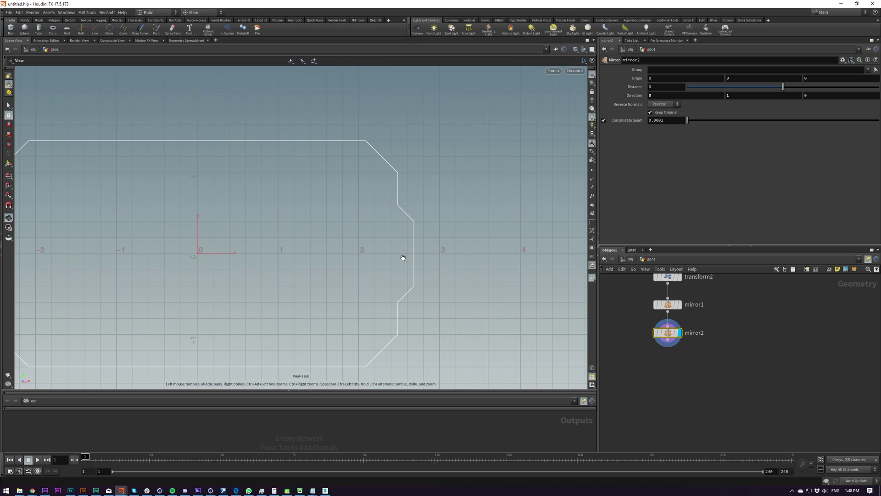
{"action": "key", "text": "1"}
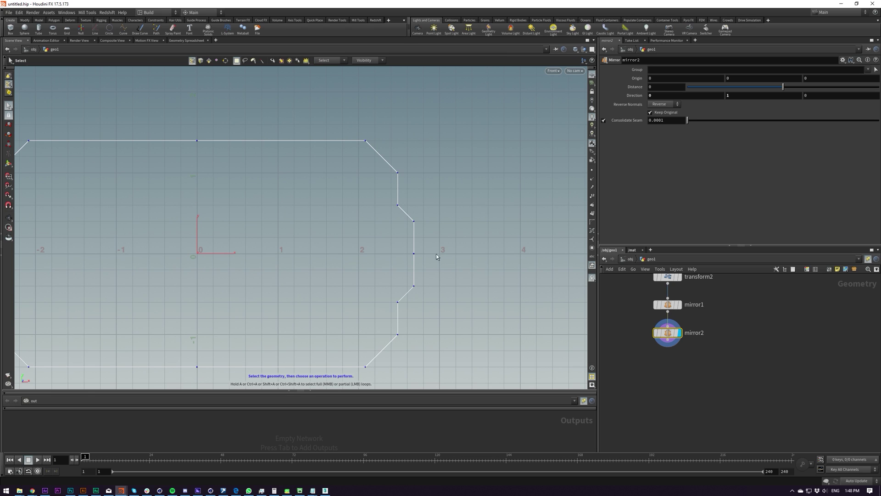
{"action": "left_click", "coordinate": [431, 257]}
{"action": "key", "text": "t"}
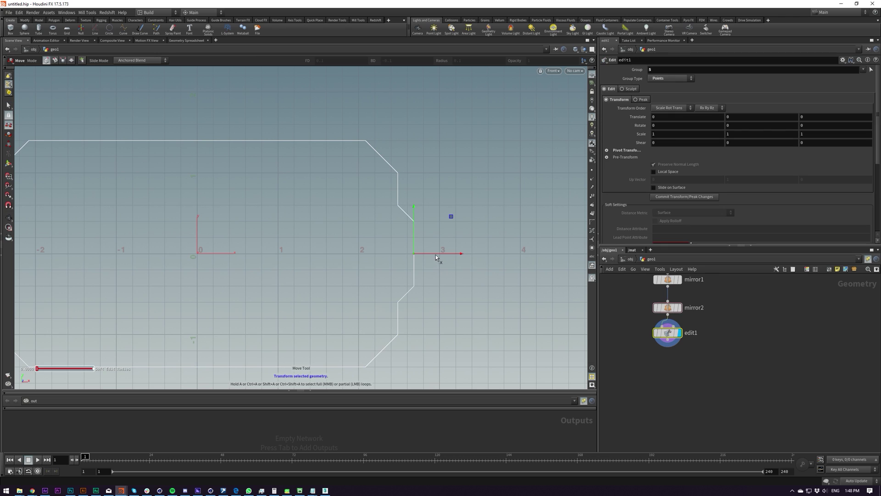
{"action": "key", "text": "ctrl+z"}
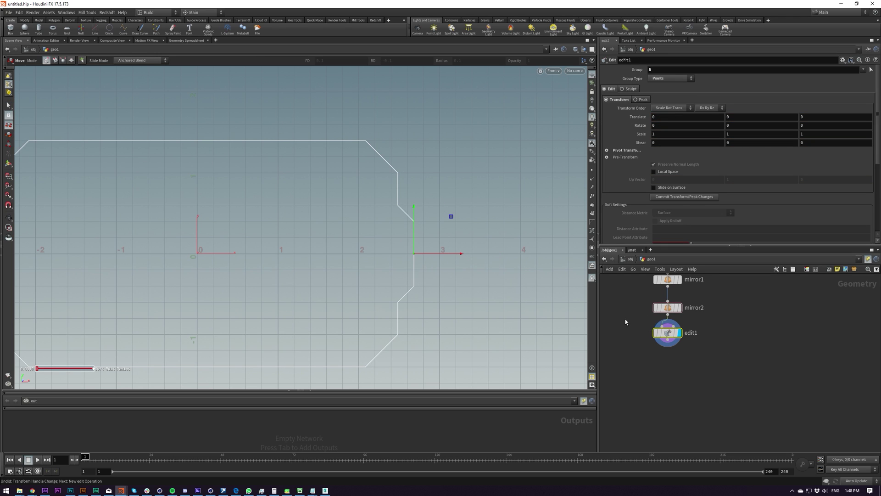
{"action": "key", "text": "Delete"}
Add a PolyExtrude node below the second Mirror node and display it.
{"action": "key", "text": "Tab"}
{"action": "type", "text": "polyext"}
{"action": "key", "text": "Return"}
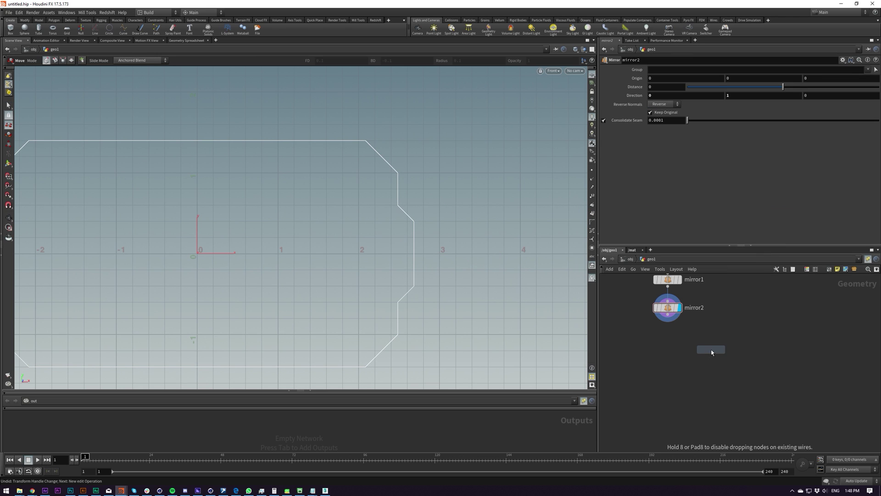
{"action": "left_click", "coordinate": [668, 335]}
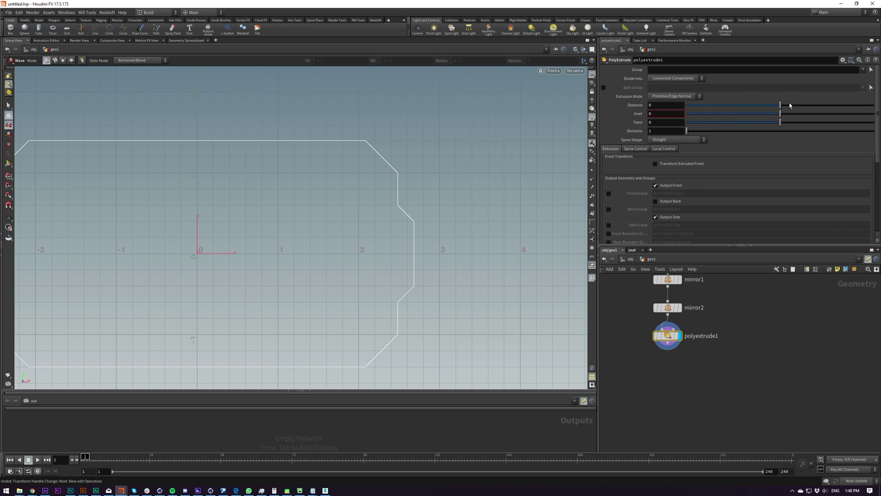
Try a distance of 0.71 on the PolyExtrude node, and undo the change.
{"action": "left_click_drag", "start_coordinate": [790, 105], "coordinate": [847, 140]}
{"action": "key", "text": "Escape"}
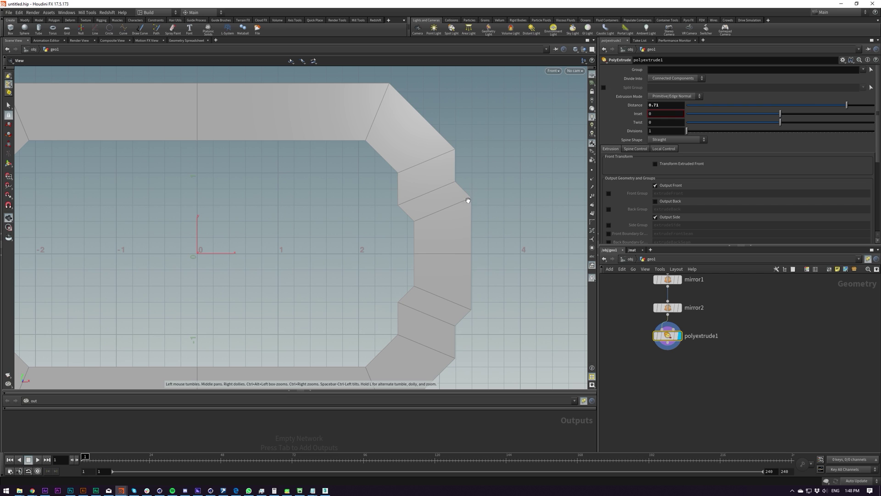
{"action": "right_click_drag", "start_coordinate": [468, 200], "coordinate": [418, 226], "text": "alt"}
{"action": "middle_click_drag", "start_coordinate": [444, 216], "coordinate": [420, 240], "text": "alt"}
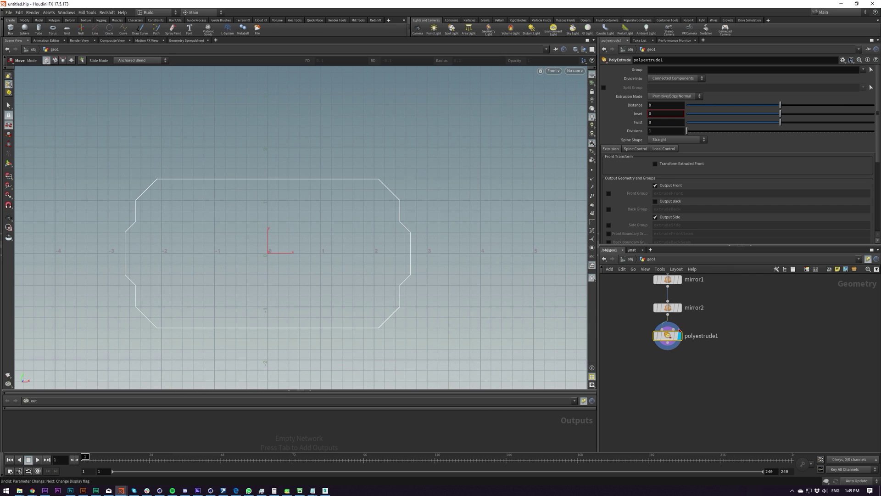
Add an Ends node below the PolyExtrude and set its Close U option to Close Straight.
{"action": "scroll", "coordinate": [670, 337], "scroll_direction": "up", "scroll_amount": 5}
{"action": "key", "text": "Tab"}
{"action": "type", "text": "ends"}
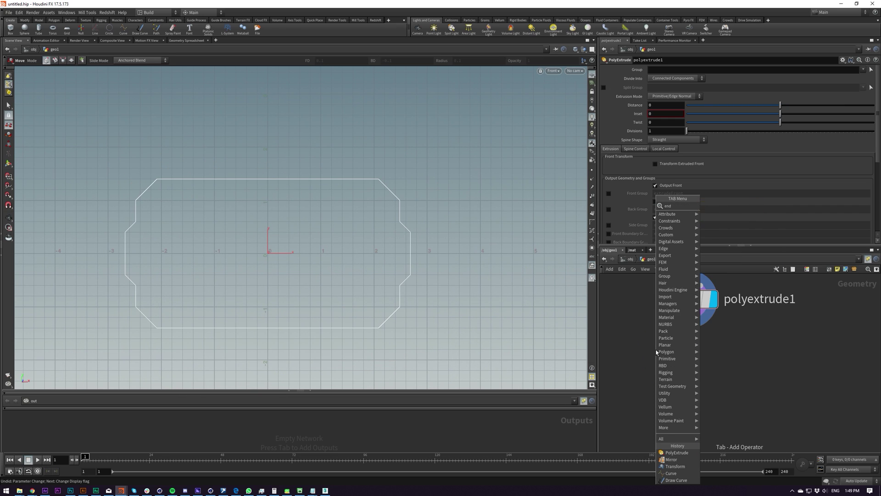
{"action": "key", "text": "Return"}
{"action": "left_click", "coordinate": [688, 317]}
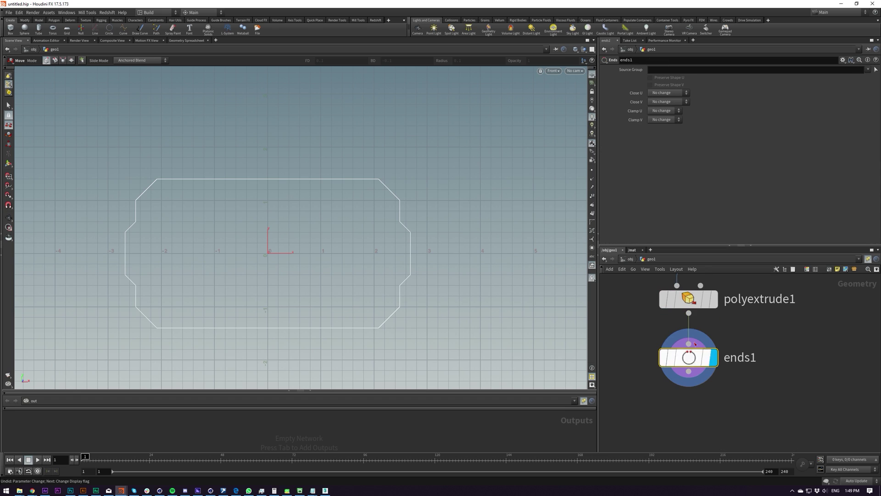
{"action": "left_click", "coordinate": [668, 93]}
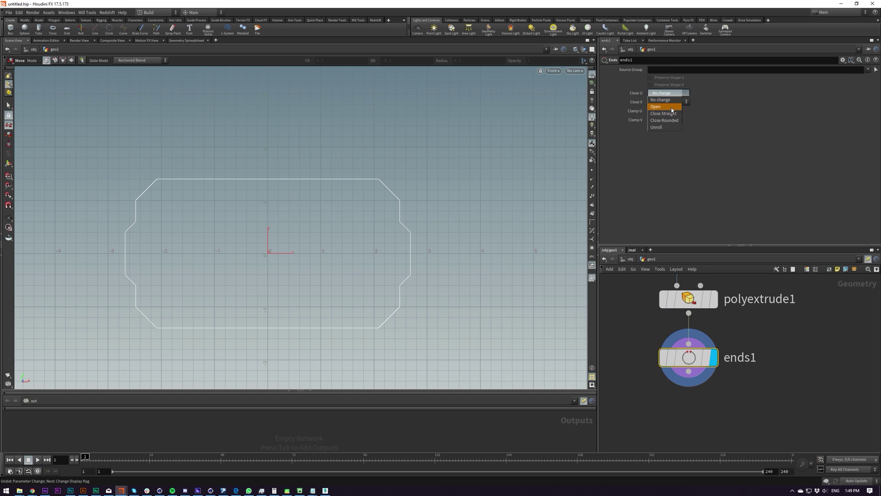
{"action": "left_click", "coordinate": [670, 118]}
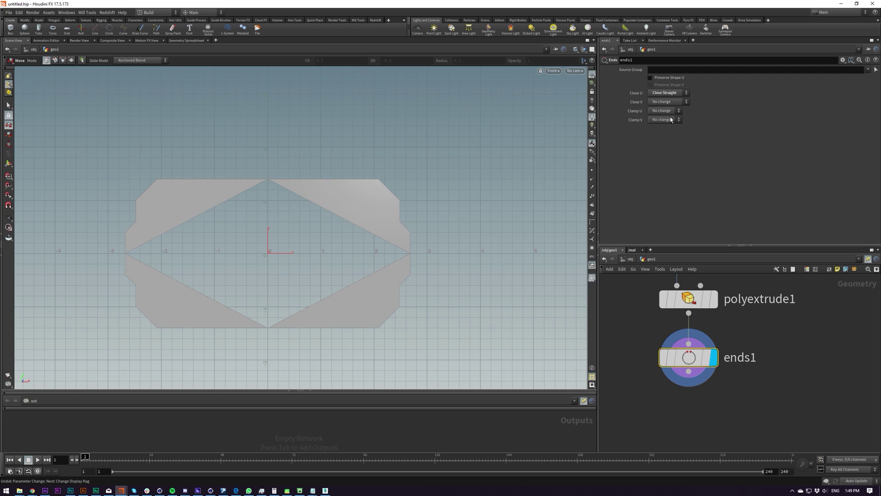
Insert a Join node between the PolyExtrude and Ends nodes, keeping the Ends node in the chain.
{"action": "middle_click_drag", "start_coordinate": [687, 438], "coordinate": [677, 374]}
{"action": "key", "text": "Tab"}
{"action": "type", "text": "join"}
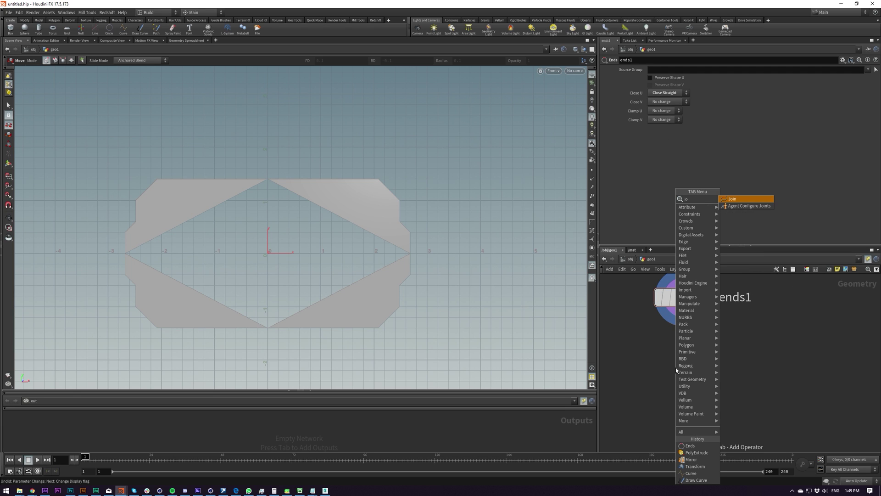
{"action": "key", "text": "Return"}
{"action": "left_click", "coordinate": [676, 368]}
{"action": "scroll", "coordinate": [677, 367], "scroll_direction": "down", "scroll_amount": 3}
{"action": "left_click_drag", "start_coordinate": [677, 367], "coordinate": [681, 332]}
{"action": "key", "text": "Delete"}
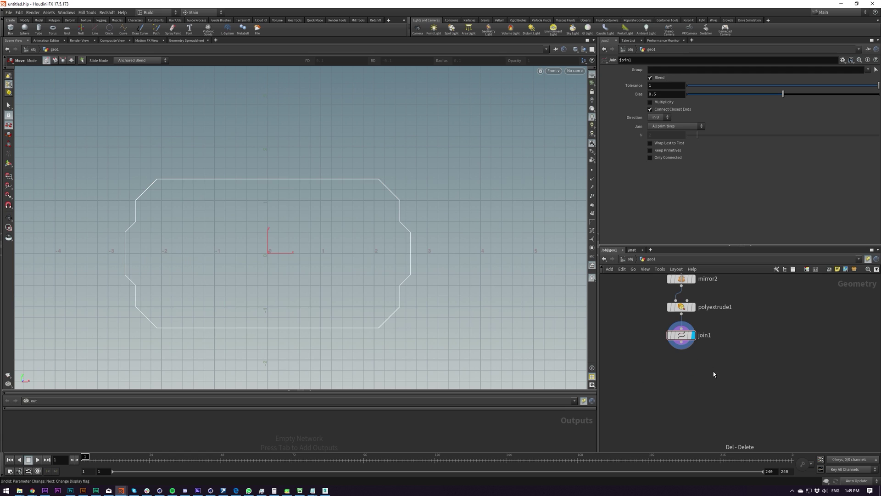
{"action": "key", "text": "ctrl+z"}
Add a PolyPath node beside the Join node.
{"action": "key", "text": "Tab"}
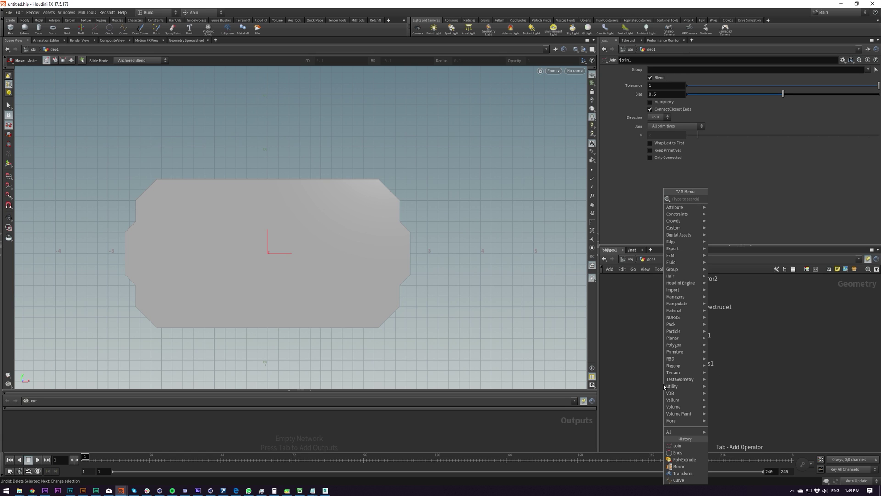
{"action": "key", "text": "Escape"}
{"action": "key", "text": "Tab"}
{"action": "type", "text": "popat"}
{"action": "key", "text": "BackSpace"}
{"action": "key", "text": "BackSpace"}
{"action": "key", "text": "BackSpace"}
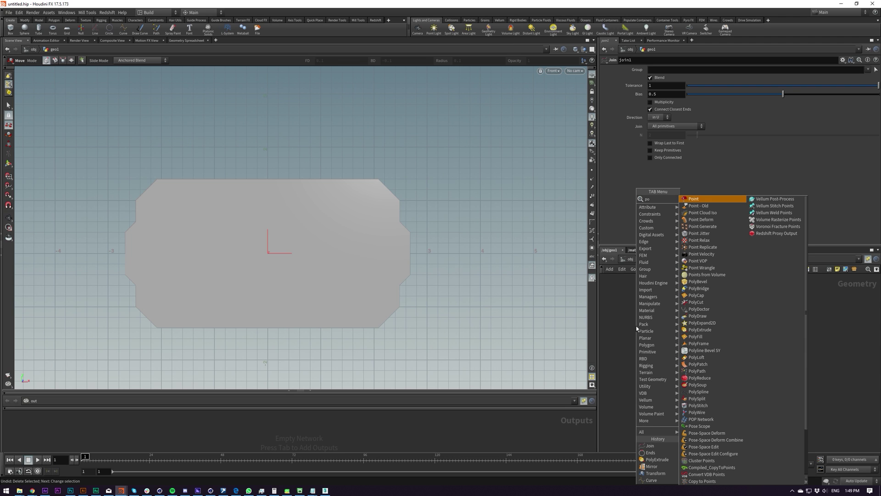
{"action": "type", "text": "ly"}
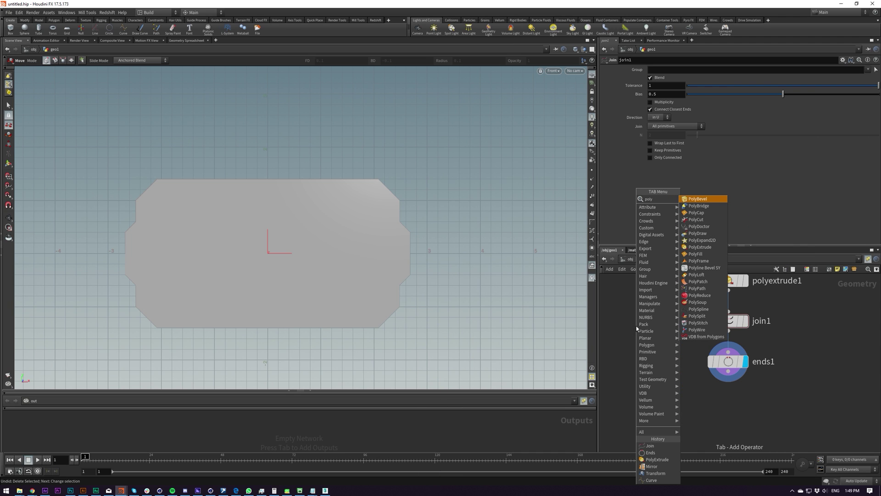
{"action": "key", "text": "Return"}
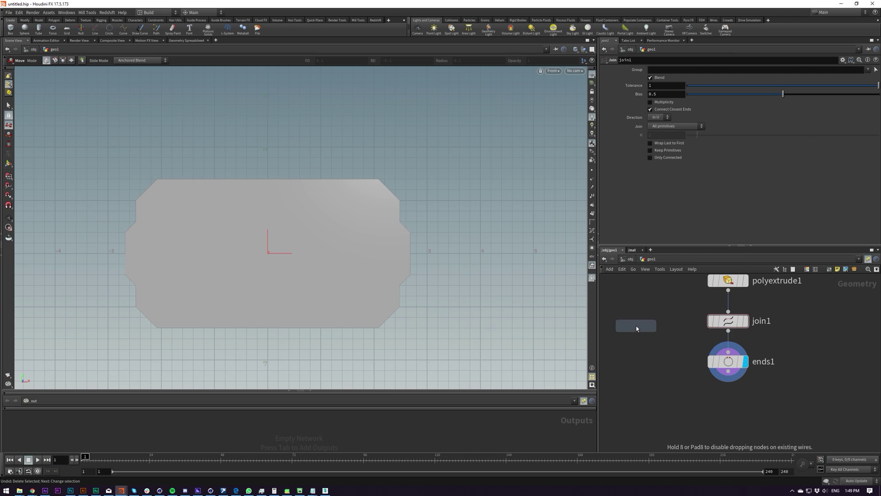
{"action": "key", "text": "Tab"}
{"action": "type", "text": "polypath"}
{"action": "key", "text": "Return"}
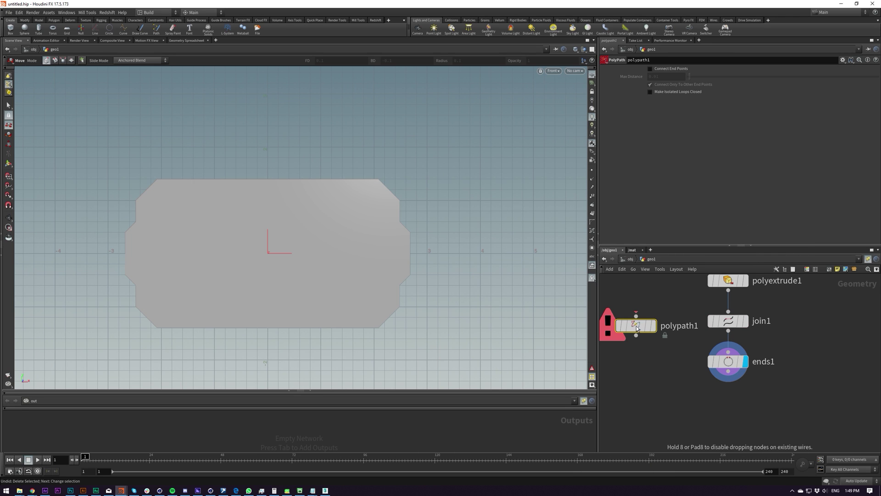
Wire the PolyPath node between PolyExtrude and Ends in place of the Join node, and delete the Join node.
{"action": "left_click", "coordinate": [662, 324]}
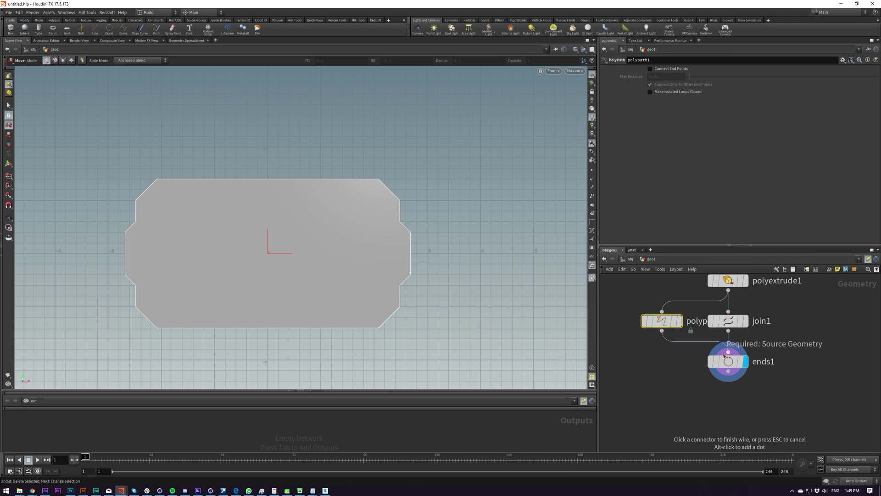
{"action": "left_click", "coordinate": [745, 372]}
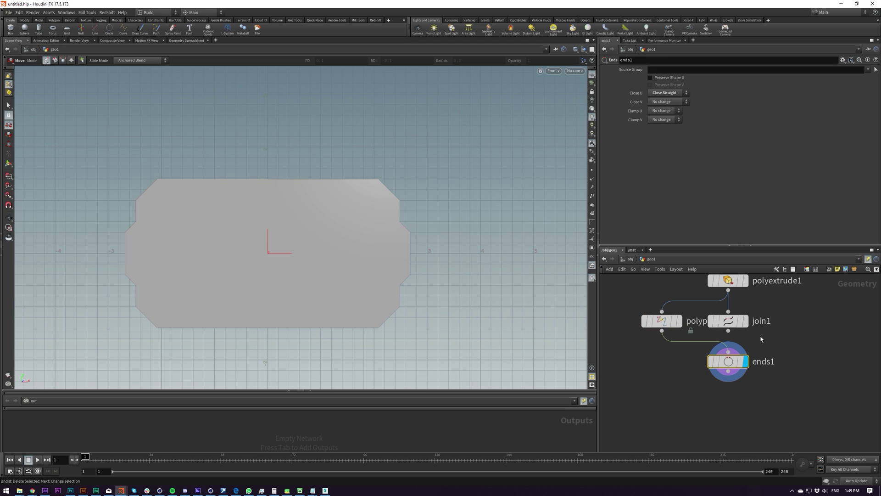
{"action": "left_click", "coordinate": [732, 321]}
{"action": "key", "text": "Delete"}
{"action": "left_click_drag", "start_coordinate": [651, 321], "coordinate": [717, 319]}
Add a second PolyExtrude node below the Ends node and display it.
{"action": "left_click", "coordinate": [733, 373]}
{"action": "left_click", "coordinate": [694, 398]}
{"action": "key", "text": "Tab"}
{"action": "type", "text": "polye"}
{"action": "key", "text": "Return"}
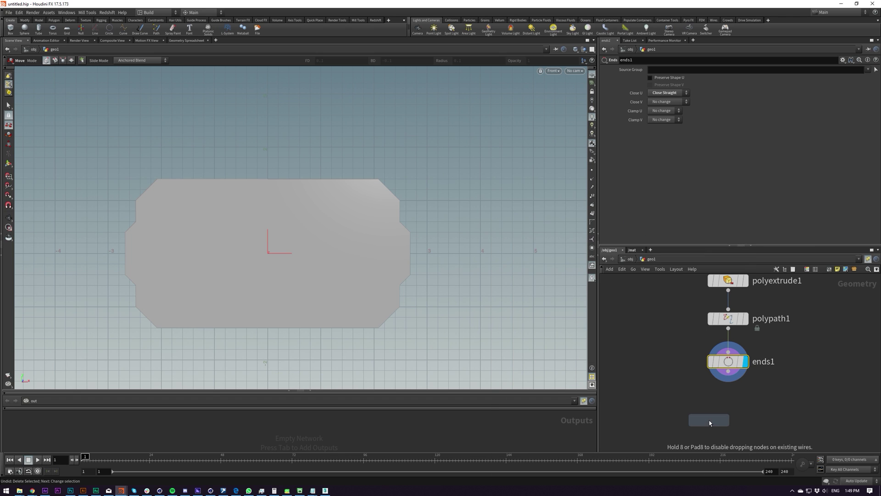
{"action": "left_click", "coordinate": [722, 400]}
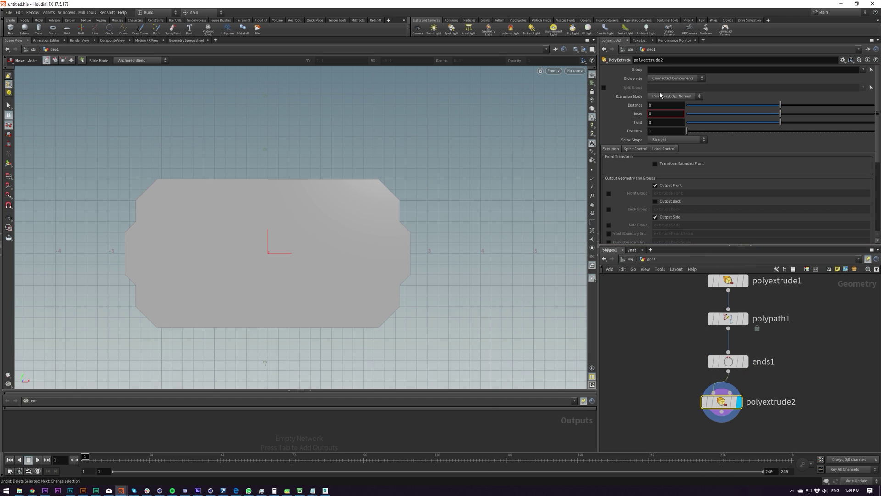
Set the second PolyExtrude's distance to 0.206 and inspect the solid in perspective.
{"action": "left_click_drag", "start_coordinate": [784, 107], "coordinate": [799, 105]}
{"action": "key", "text": "Escape"}
{"action": "left_click_drag", "start_coordinate": [524, 161], "coordinate": [404, 171]}
{"action": "right_click_drag", "start_coordinate": [403, 171], "coordinate": [451, 138]}
{"action": "left_click_drag", "start_coordinate": [451, 138], "coordinate": [331, 205]}
{"action": "right_click_drag", "start_coordinate": [331, 204], "coordinate": [303, 221]}
{"action": "left_click_drag", "start_coordinate": [303, 220], "coordinate": [416, 240]}
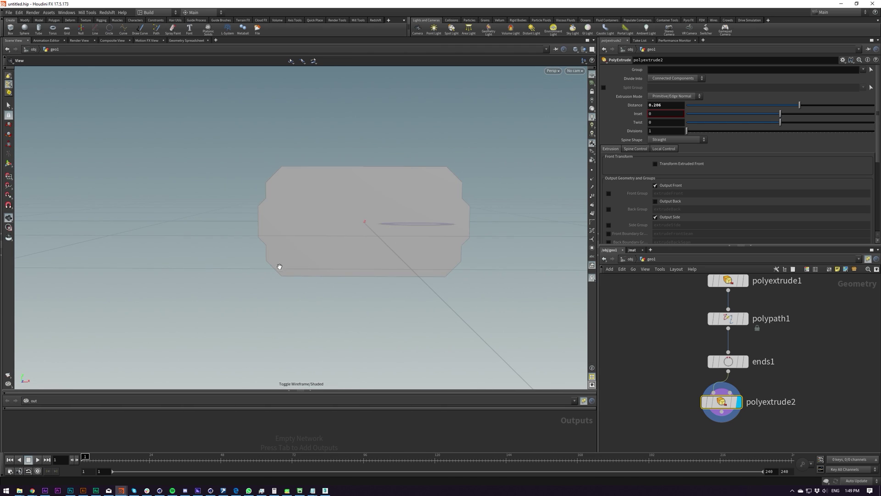
Move the Draw Curve node well away from the main node chain.
{"action": "scroll", "coordinate": [687, 377], "scroll_direction": "down", "scroll_amount": 6}
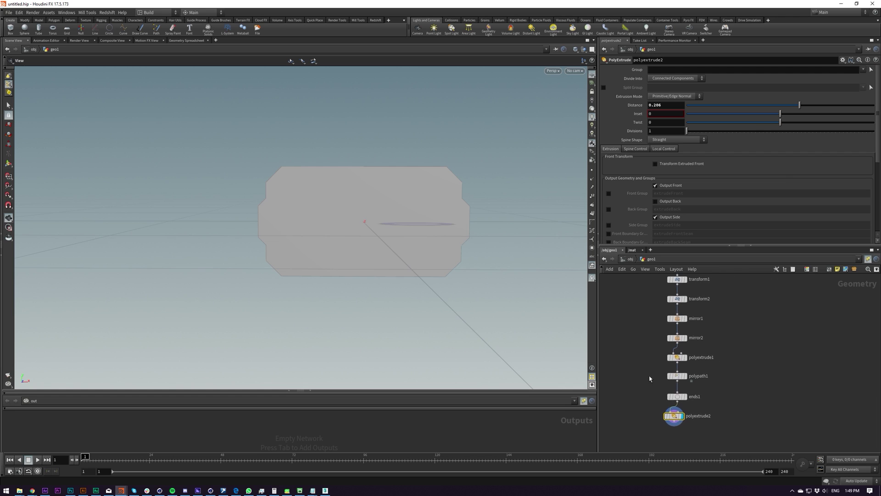
{"action": "left_click", "coordinate": [646, 314]}
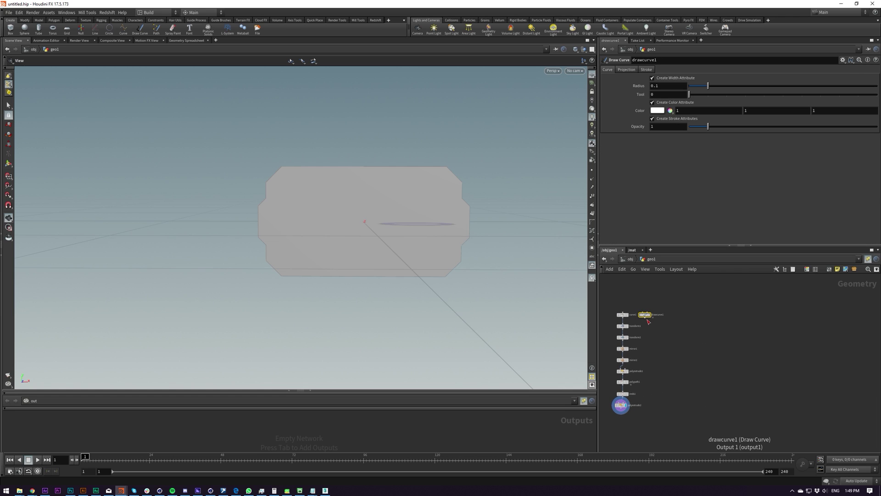
{"action": "left_click_drag", "start_coordinate": [646, 314], "coordinate": [712, 344]}
{"action": "scroll", "coordinate": [680, 346], "scroll_direction": "up", "scroll_amount": 4}
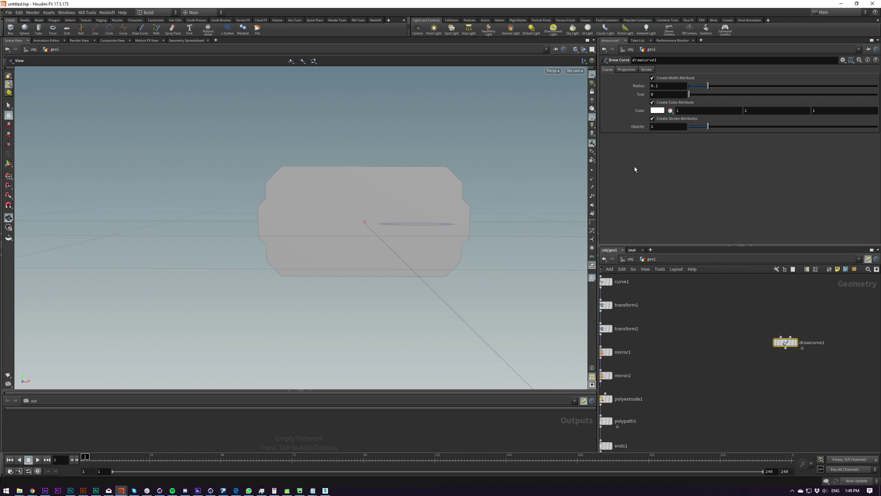
Review the Draw Curve node's projection, stroke and curve settings, and display the node.
{"action": "left_click", "coordinate": [627, 70]}
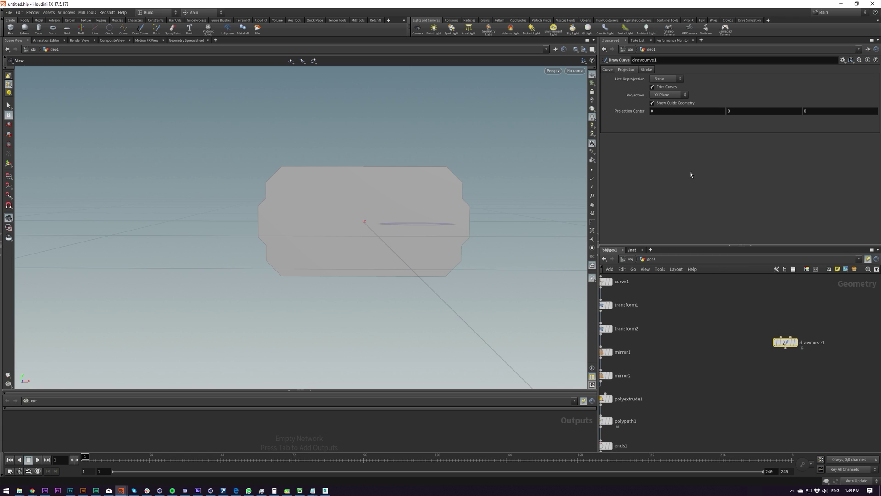
{"action": "left_click", "coordinate": [647, 70]}
{"action": "left_click", "coordinate": [609, 69]}
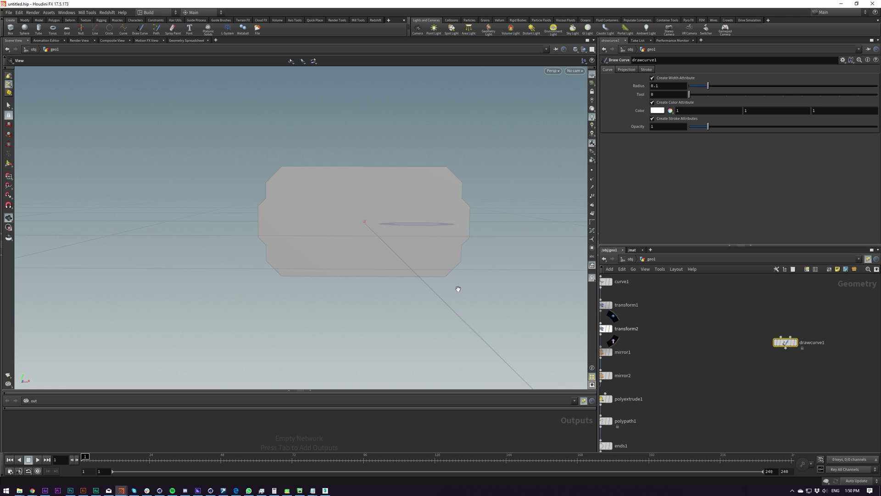
{"action": "left_click", "coordinate": [795, 343]}
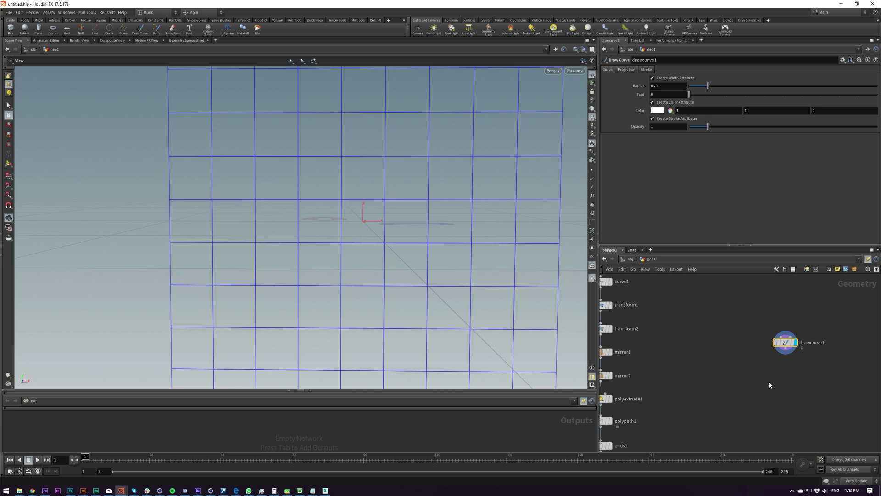
Try the YZ Plane projection on the Draw Curve node and return it to XY Plane.
{"action": "mouse_move", "coordinate": [788, 344]}
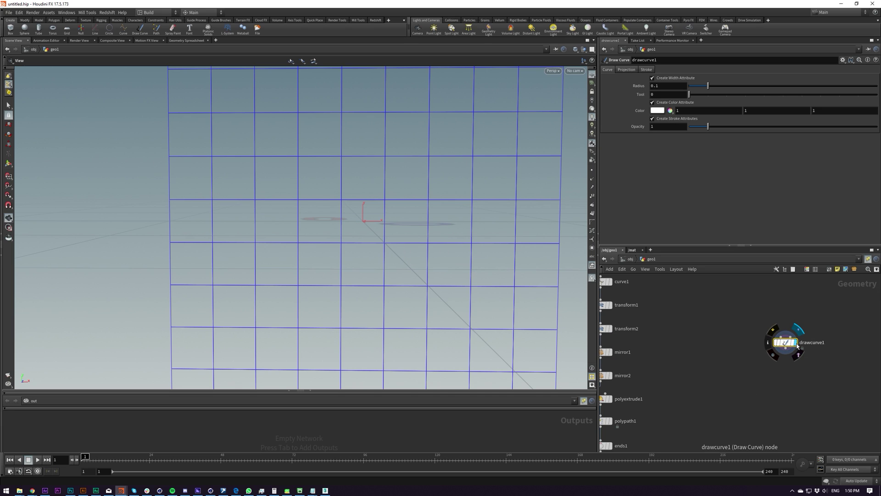
{"action": "left_click", "coordinate": [626, 69]}
{"action": "left_click", "coordinate": [667, 95]}
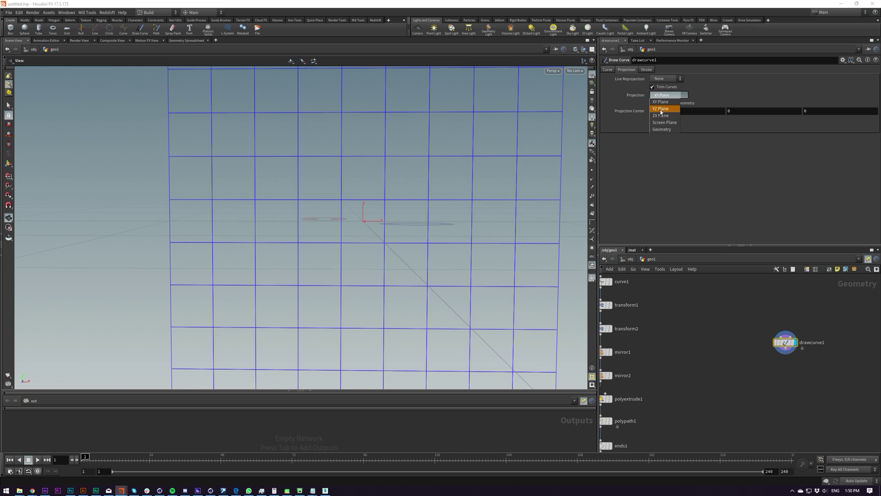
{"action": "left_click", "coordinate": [663, 112]}
{"action": "left_click", "coordinate": [664, 95]}
{"action": "left_click", "coordinate": [661, 104]}
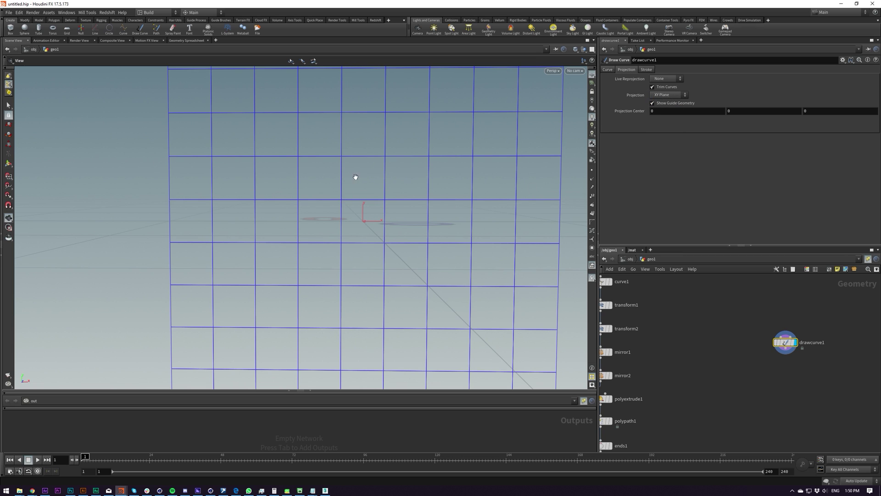
Draw a freehand spiral on the XY projection grid in the front view, ending with a perspective view.
{"action": "scroll", "coordinate": [356, 177], "scroll_direction": "down", "scroll_amount": 5}
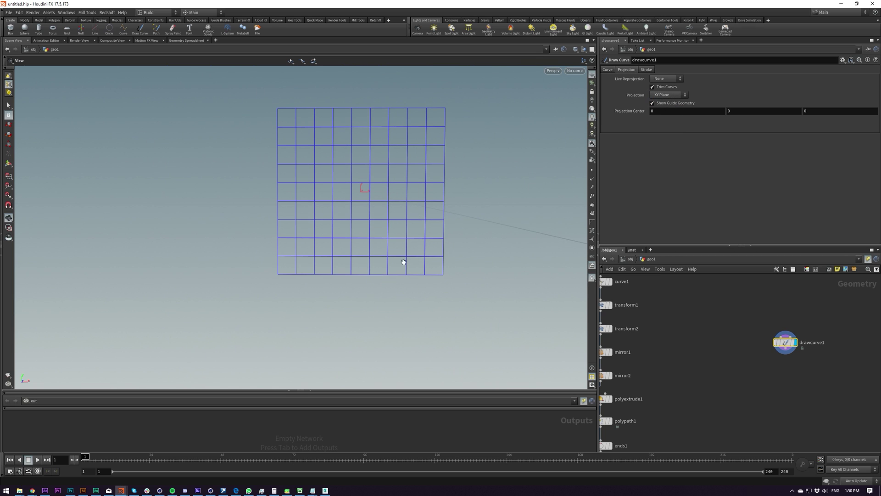
{"action": "key", "text": "space+3"}
{"action": "scroll", "coordinate": [381, 202], "scroll_direction": "down", "scroll_amount": 6}
{"action": "middle_click_drag", "start_coordinate": [350, 133], "coordinate": [330, 159]}
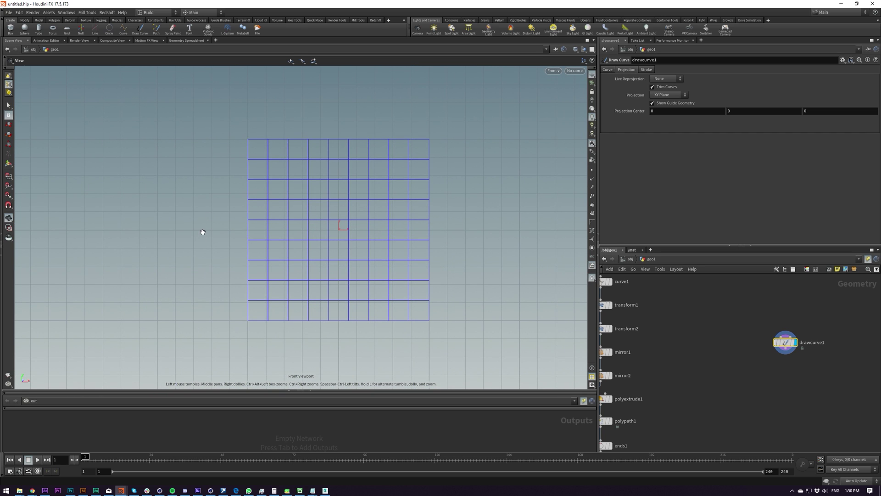
{"action": "key", "text": "Return"}
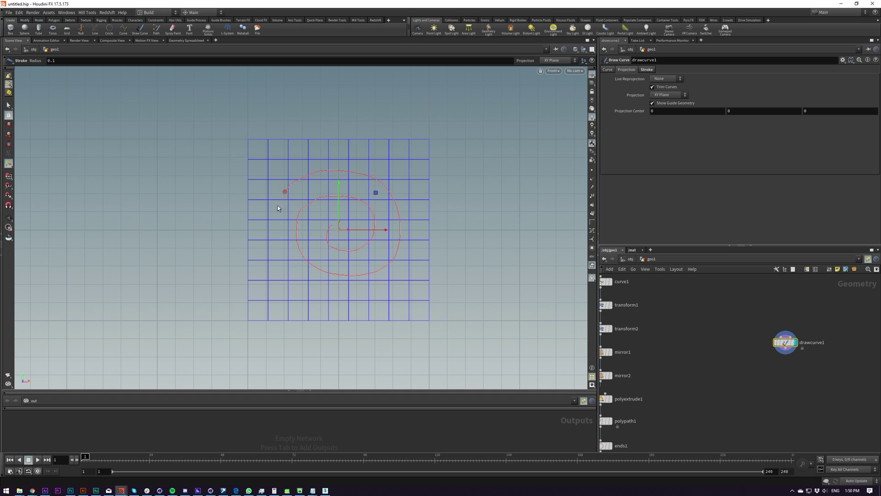
{"action": "mouse_move", "coordinate": [418, 279]}
{"action": "left_mouse_down"}
{"action": "mouse_move", "coordinate": [438, 217]}
{"action": "mouse_move", "coordinate": [403, 191]}
{"action": "mouse_move", "coordinate": [531, 259]}
{"action": "left_mouse_up"}
{"action": "key", "text": "Escape"}
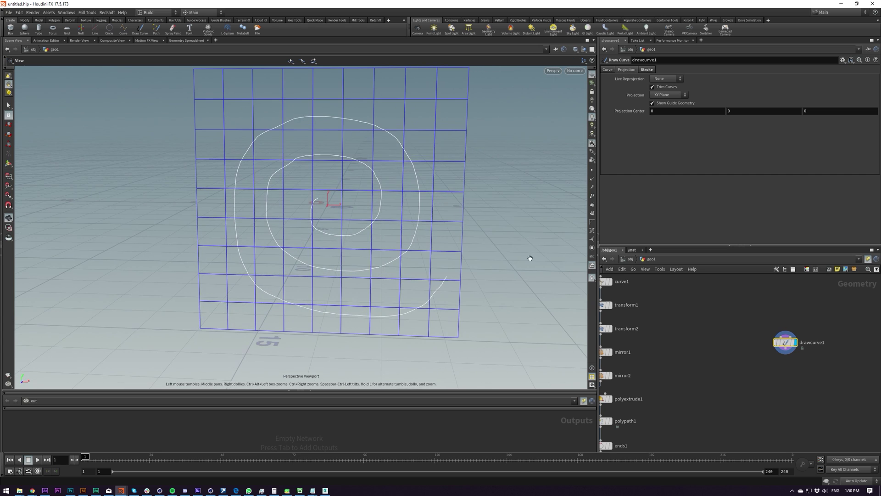
Show the spiral's points in the viewport and look at their density up close.
{"action": "left_click", "coordinate": [755, 388]}
{"action": "left_click", "coordinate": [592, 170]}
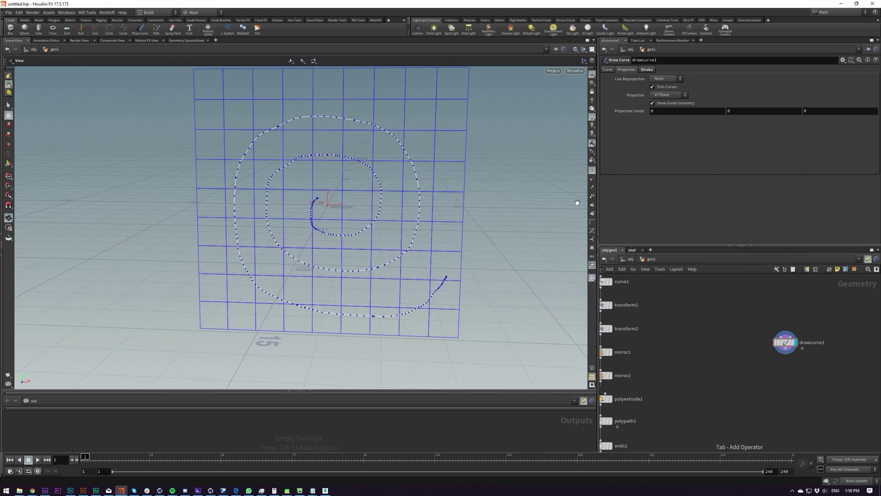
{"action": "right_click_drag", "start_coordinate": [394, 229], "coordinate": [409, 172]}
{"action": "middle_click_drag", "start_coordinate": [409, 171], "coordinate": [412, 182]}
Add a Resample node below the Draw Curve node and set its segment length to 0.692.
{"action": "key", "text": "Tab"}
{"action": "type", "text": "re"}
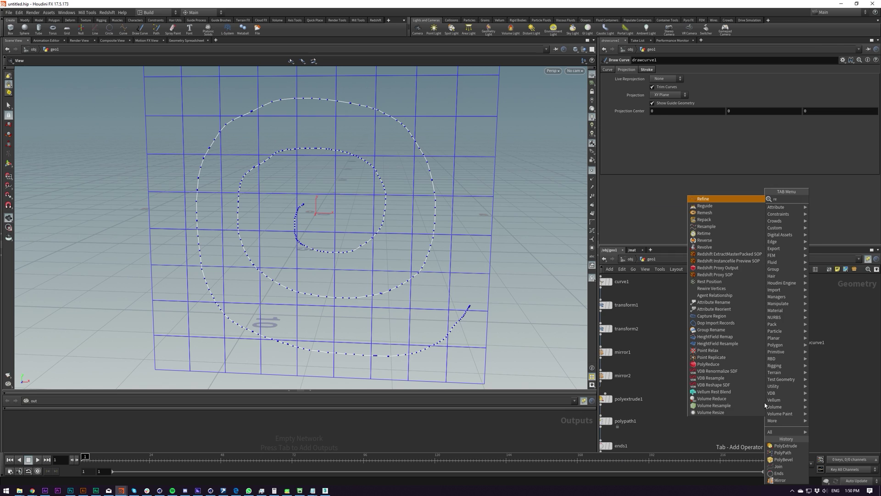
{"action": "type", "text": "sa"}
{"action": "key", "text": "Return"}
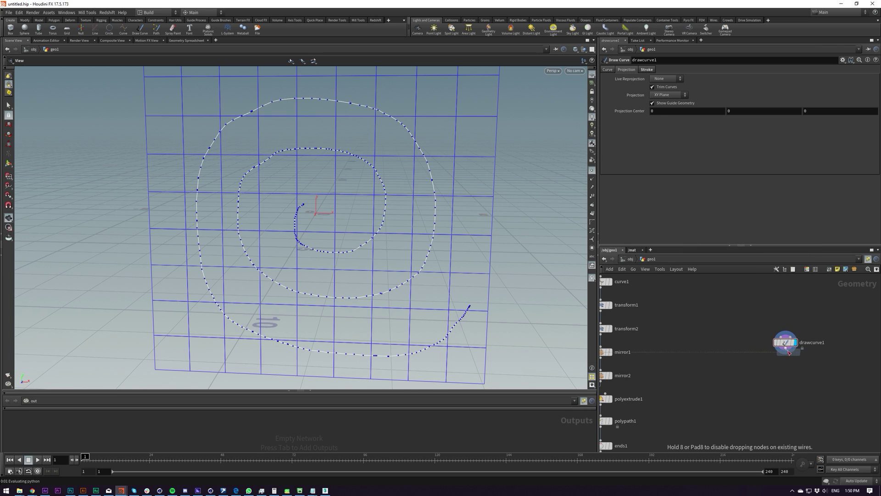
{"action": "left_click", "coordinate": [787, 367]}
{"action": "left_click_drag", "start_coordinate": [690, 119], "coordinate": [715, 128]}
Add a Smooth node below the Resample node, display it, and set its strength to 14.39.
{"action": "key", "text": "Tab"}
{"action": "type", "text": "smo"}
{"action": "key", "text": "Return"}
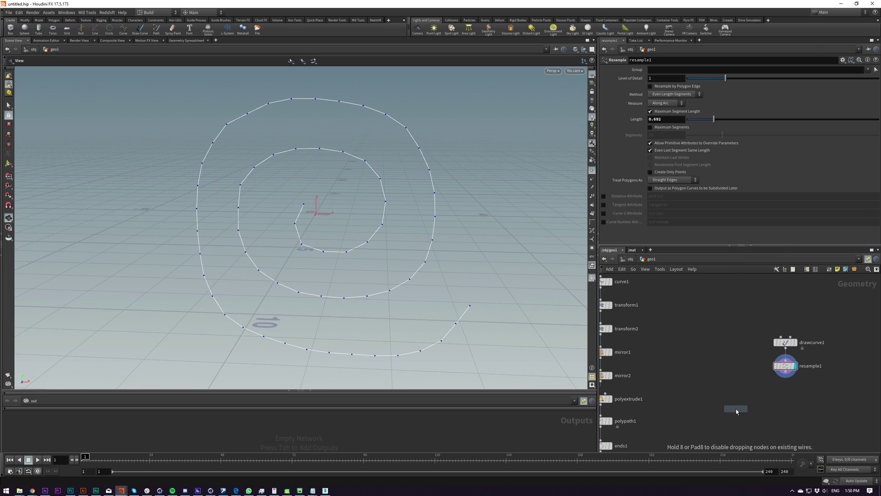
{"action": "left_click", "coordinate": [787, 390]}
{"action": "left_click", "coordinate": [796, 390]}
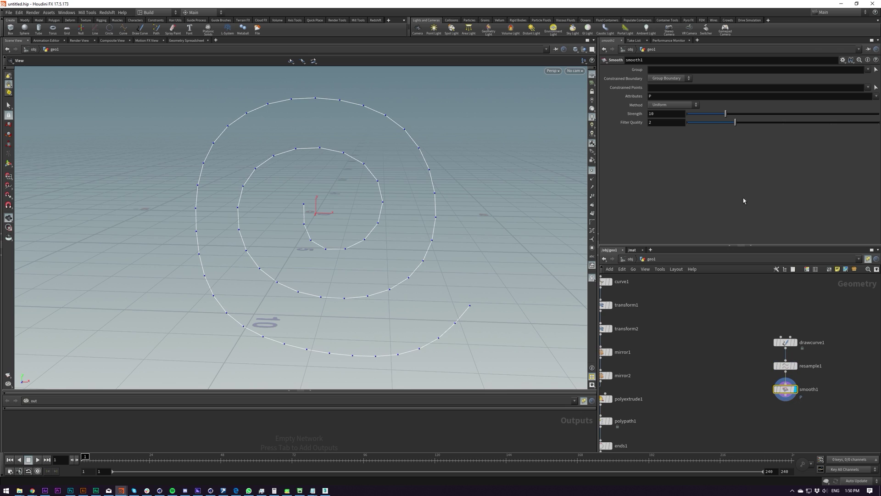
{"action": "left_click_drag", "start_coordinate": [726, 114], "coordinate": [742, 160]}
Add a Convert node below the Smooth node and set it to convert to NURBS Curve.
{"action": "middle_click_drag", "start_coordinate": [740, 389], "coordinate": [737, 358]}
{"action": "left_click", "coordinate": [736, 359]}
{"action": "key", "text": "Tab"}
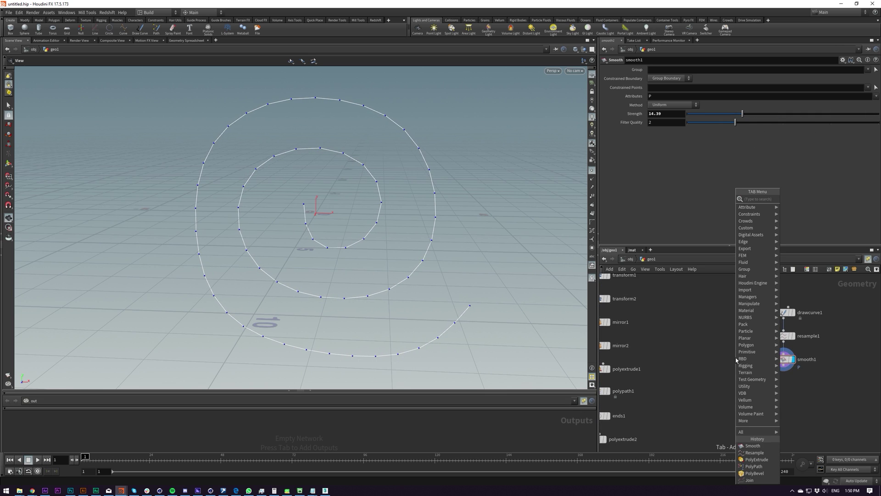
{"action": "type", "text": "convert"}
{"action": "key", "text": "Return"}
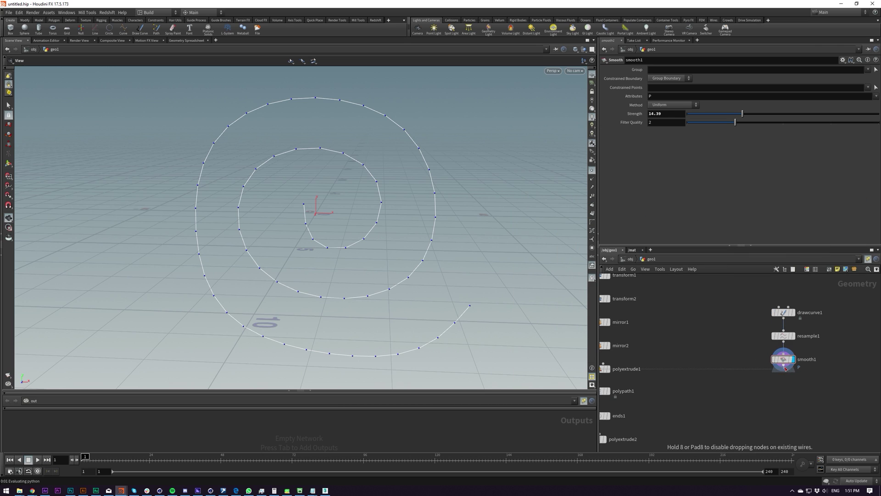
{"action": "left_click", "coordinate": [783, 381]}
{"action": "left_click", "coordinate": [676, 87]}
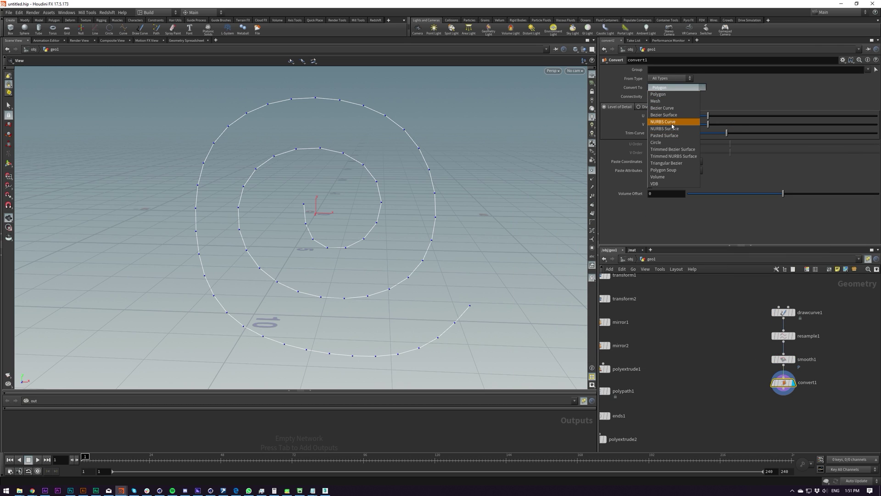
{"action": "left_click", "coordinate": [672, 120]}
Inspect the converted spiral in perspective and add a second Resample node below the Convert node.
{"action": "left_click_drag", "start_coordinate": [424, 212], "coordinate": [450, 185]}
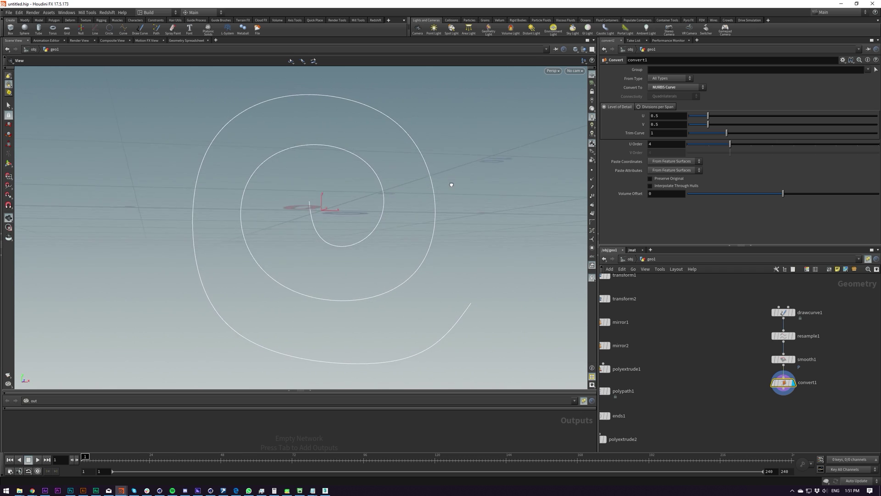
{"action": "right_click_drag", "start_coordinate": [415, 207], "coordinate": [370, 234]}
{"action": "left_click_drag", "start_coordinate": [370, 235], "coordinate": [388, 241]}
{"action": "right_click_drag", "start_coordinate": [388, 241], "coordinate": [366, 267]}
{"action": "left_click_drag", "start_coordinate": [366, 268], "coordinate": [432, 239]}
{"action": "key", "text": "Tab"}
{"action": "type", "text": "resa"}
{"action": "key", "text": "Return"}
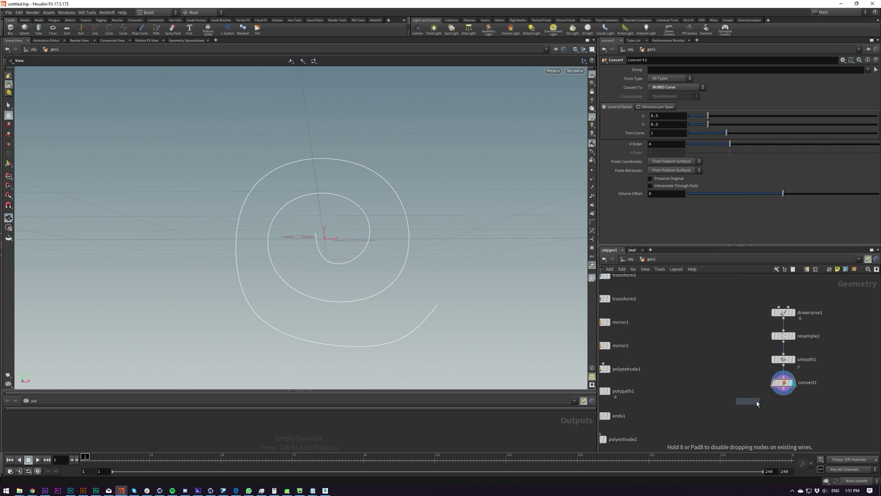
{"action": "left_click", "coordinate": [783, 405]}
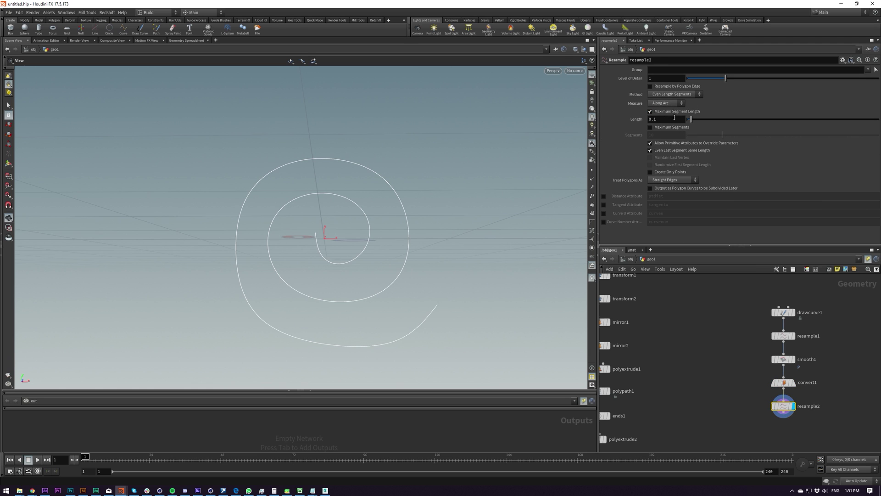
Set the second Resample node's length to 0.2 and check the point spacing along the spiral.
{"action": "left_click_drag", "start_coordinate": [399, 220], "coordinate": [374, 240]}
{"action": "key", "text": "BackSpace"}
{"action": "type", "text": "2"}
{"action": "key", "text": "Return"}
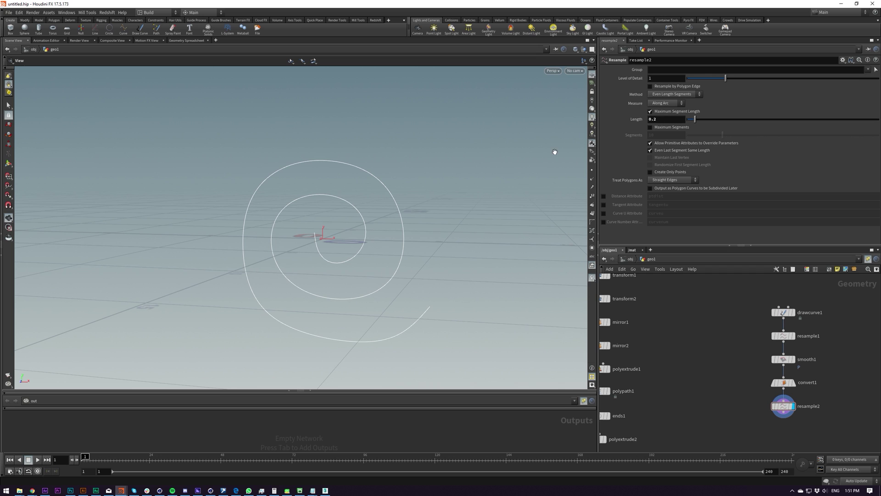
{"action": "left_click_drag", "start_coordinate": [554, 151], "coordinate": [438, 210]}
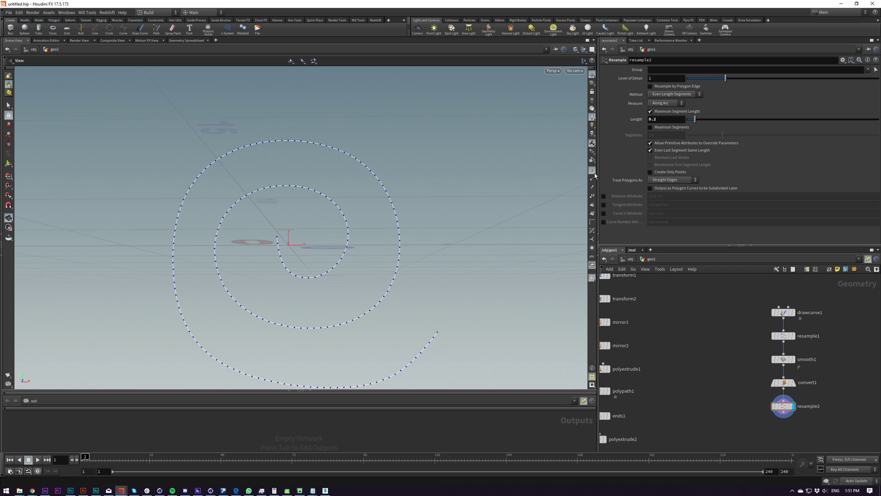
{"action": "left_click_drag", "start_coordinate": [350, 197], "coordinate": [663, 333]}
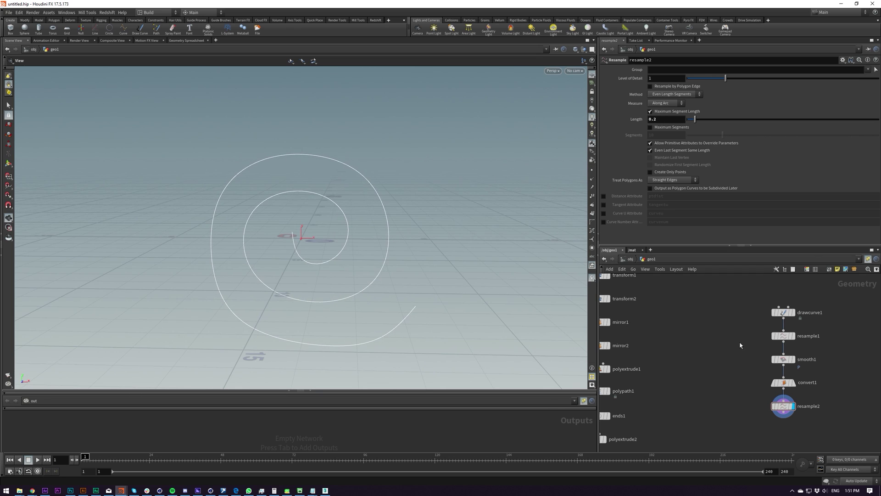
Raise the Smooth node's strength considerably to soften the spiral further.
{"action": "left_click", "coordinate": [783, 359]}
{"action": "left_click_drag", "start_coordinate": [742, 113], "coordinate": [833, 129]}
{"action": "left_click_drag", "start_coordinate": [474, 210], "coordinate": [558, 272]}
Examine the Draw Curve node's curve settings and the original Curve node's primitive type options.
{"action": "left_click", "coordinate": [784, 312]}
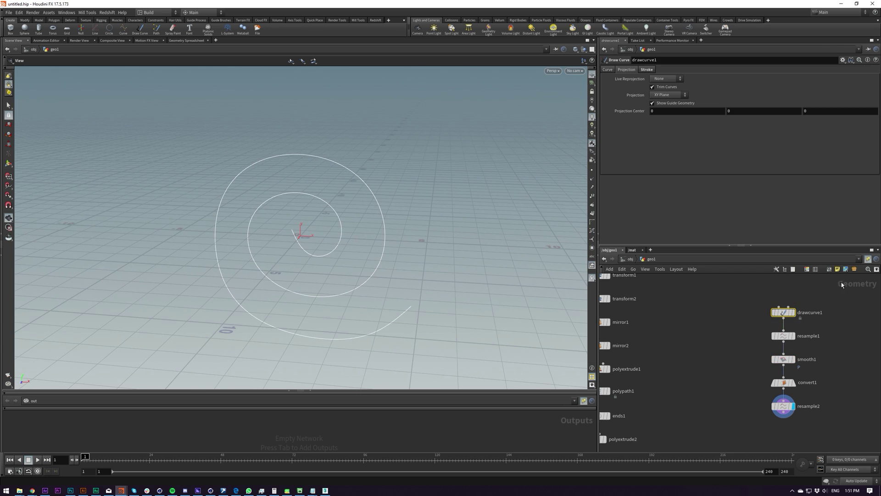
{"action": "left_click", "coordinate": [611, 69]}
{"action": "scroll", "coordinate": [733, 350], "scroll_direction": "down", "scroll_amount": 3}
{"action": "scroll", "coordinate": [645, 291], "scroll_direction": "up", "scroll_amount": 4}
{"action": "left_click", "coordinate": [662, 288]}
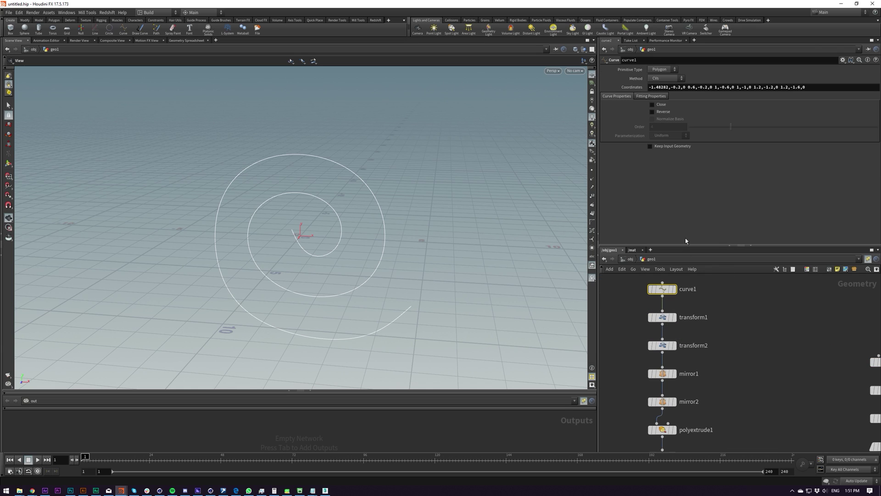
{"action": "left_click", "coordinate": [661, 70]}
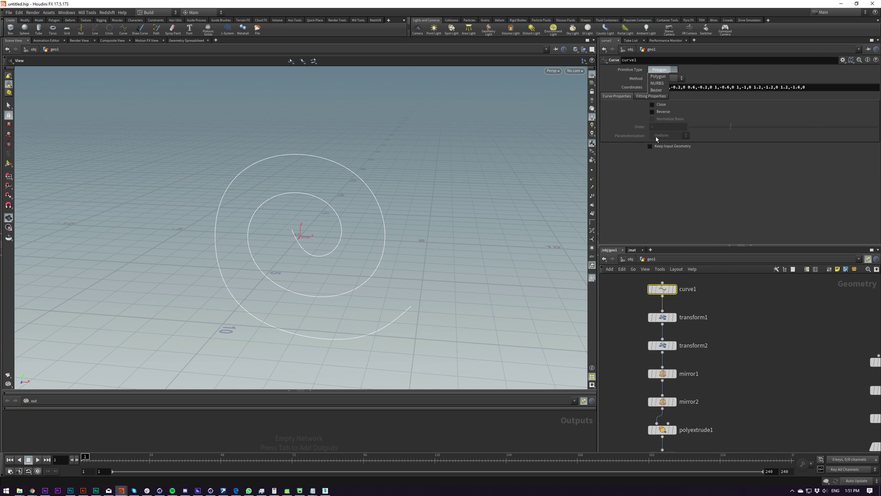
{"action": "left_click", "coordinate": [705, 243]}
Compare the original Curve chain with the Draw Curve chain and open the Convert node's settings.
{"action": "middle_click_drag", "start_coordinate": [793, 353], "coordinate": [663, 302]}
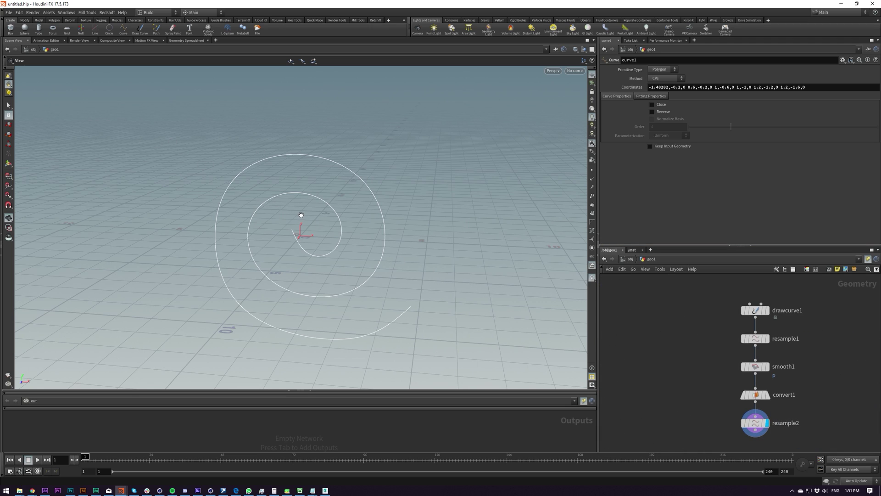
{"action": "middle_click_drag", "start_coordinate": [687, 360], "coordinate": [773, 413]}
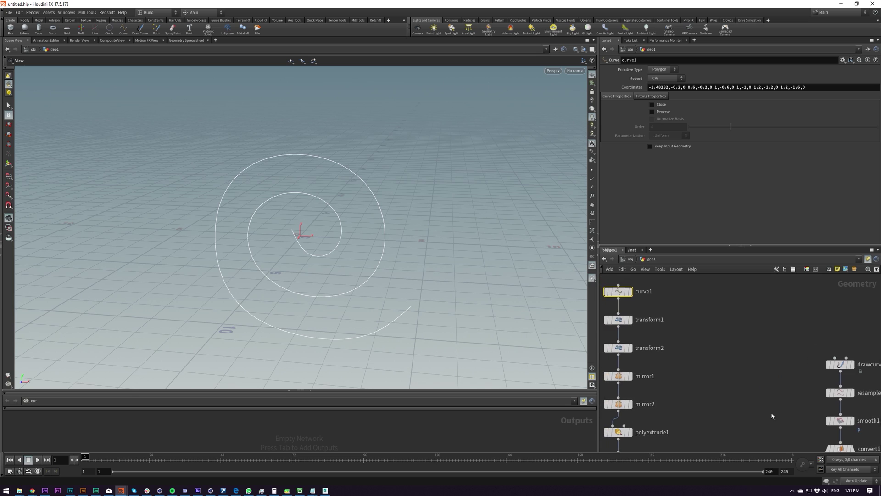
{"action": "middle_click_drag", "start_coordinate": [761, 343], "coordinate": [677, 272]}
{"action": "left_click", "coordinate": [757, 377]}
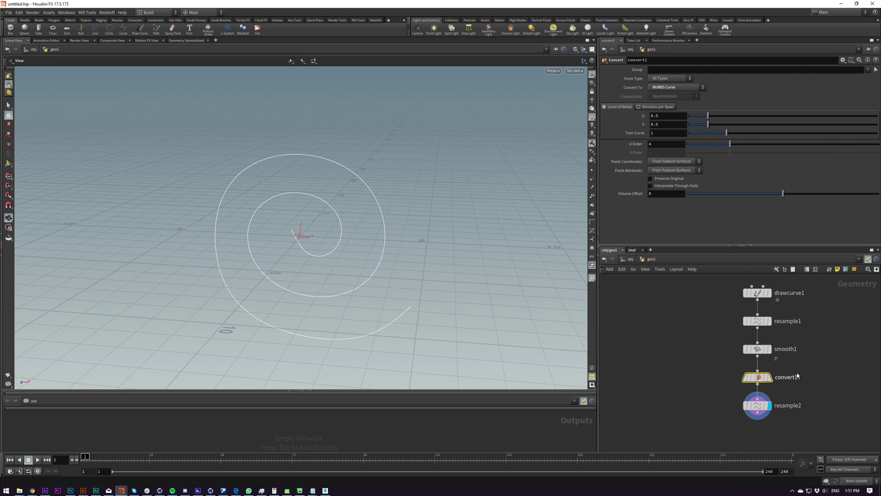
Place an unconnected Sweep node beneath the second Resample node.
{"action": "middle_click_drag", "start_coordinate": [761, 405], "coordinate": [740, 368]}
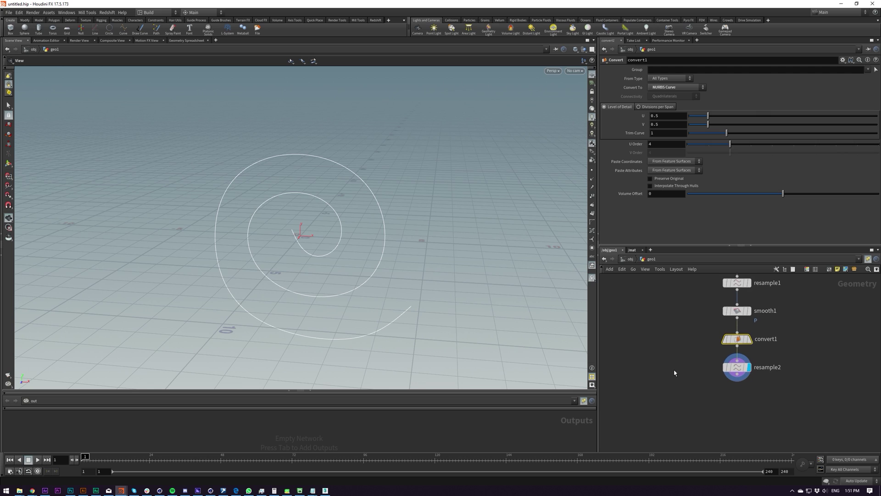
{"action": "middle_click_drag", "start_coordinate": [697, 381], "coordinate": [648, 372]}
{"action": "key", "text": "Tab"}
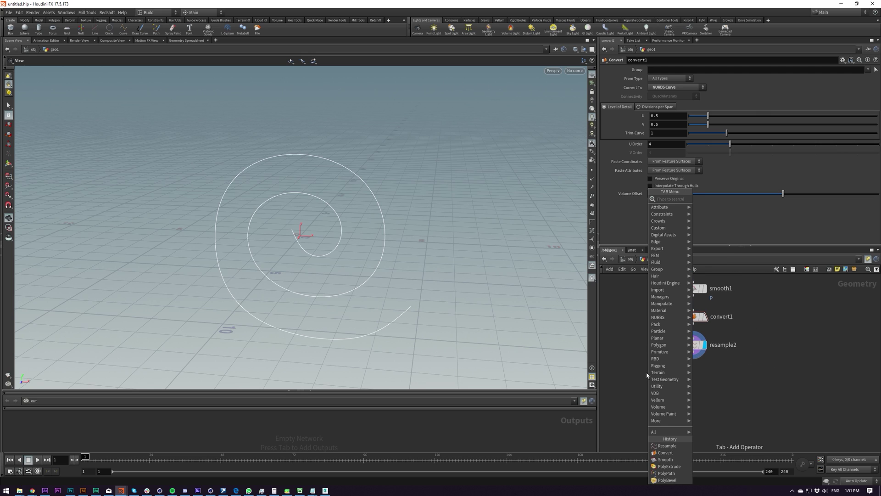
{"action": "type", "text": "swe"}
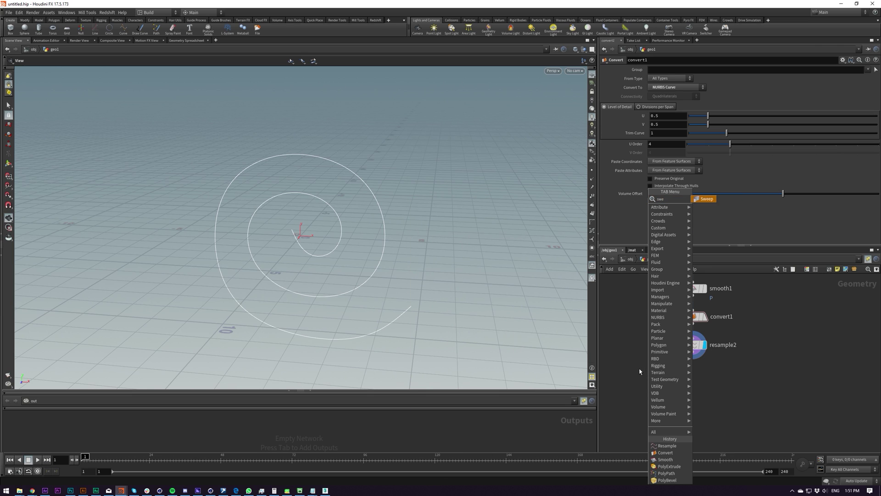
{"action": "key", "text": "Return"}
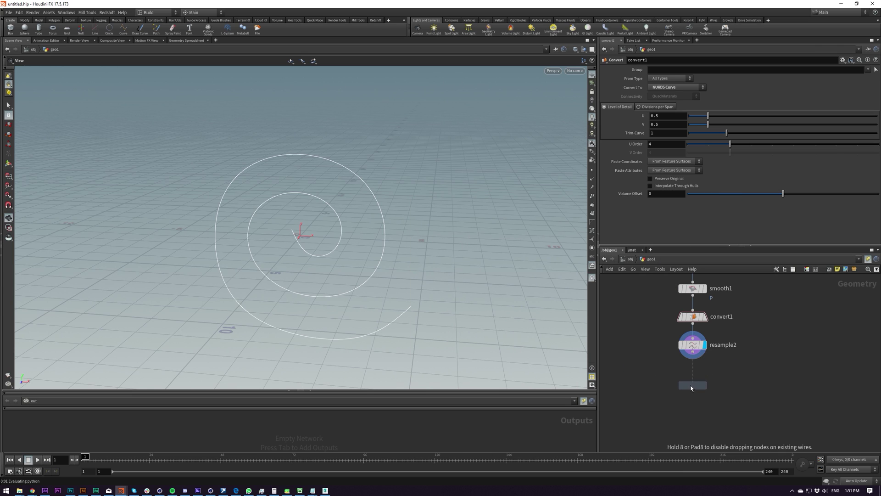
{"action": "left_click", "coordinate": [691, 388]}
Add a PolyWire node beside the Sweep node, connect it to the second Resample node, and display it.
{"action": "key", "text": "Tab"}
{"action": "type", "text": "po"}
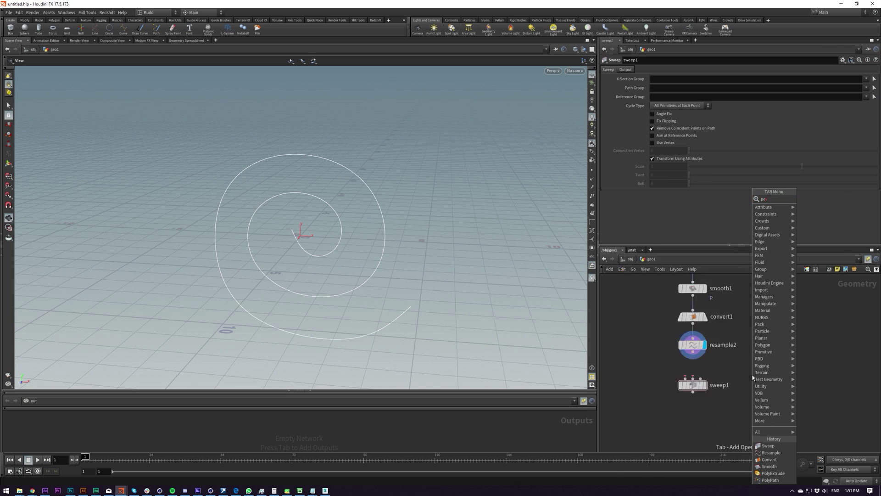
{"action": "type", "text": "lywire"}
{"action": "key", "text": "Return"}
{"action": "left_click", "coordinate": [752, 385]}
{"action": "left_click_drag", "start_coordinate": [692, 352], "coordinate": [751, 379]}
{"action": "left_click", "coordinate": [762, 385]}
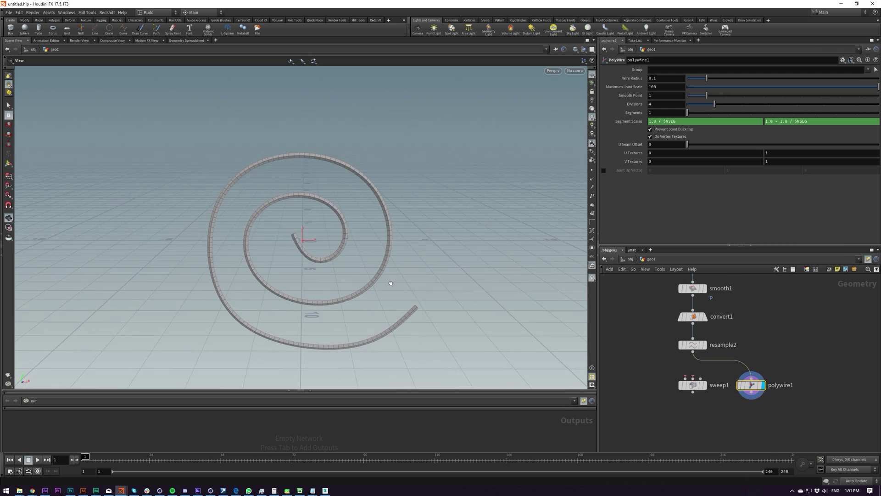
{"action": "left_click_drag", "start_coordinate": [391, 284], "coordinate": [533, 182]}
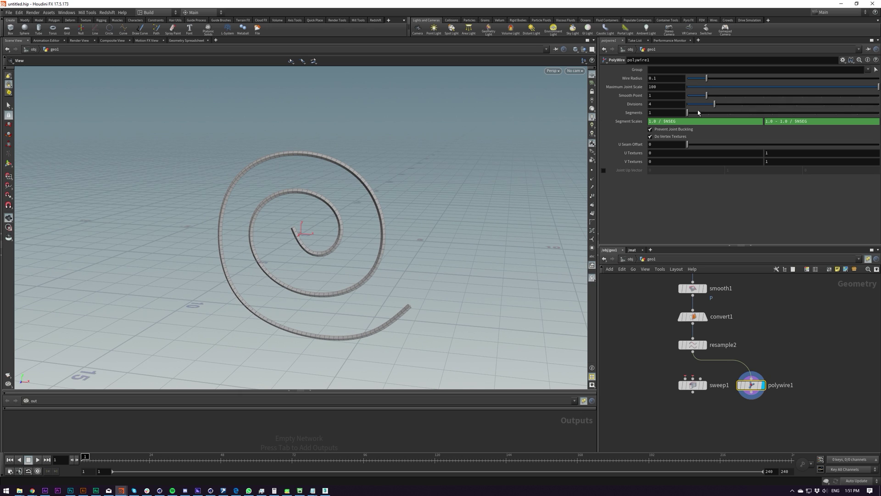
Try a higher segment count on the PolyWire node, undo it, and set Divisions to 9.
{"action": "left_click_drag", "start_coordinate": [698, 111], "coordinate": [769, 111]}
{"action": "key", "text": "ctrl+z"}
{"action": "left_click_drag", "start_coordinate": [715, 104], "coordinate": [841, 109]}
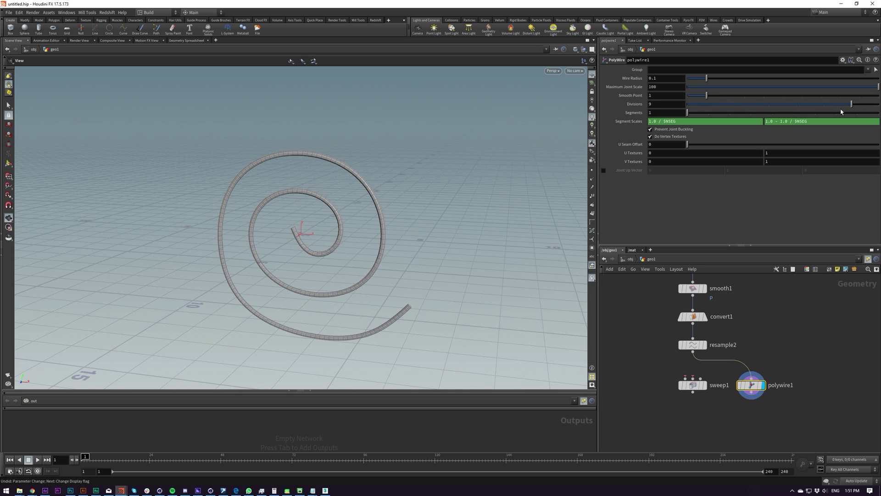
Delete the PolyWire node and place a Circle node beside the second Resample node.
{"action": "left_click_drag", "start_coordinate": [324, 226], "coordinate": [269, 228]}
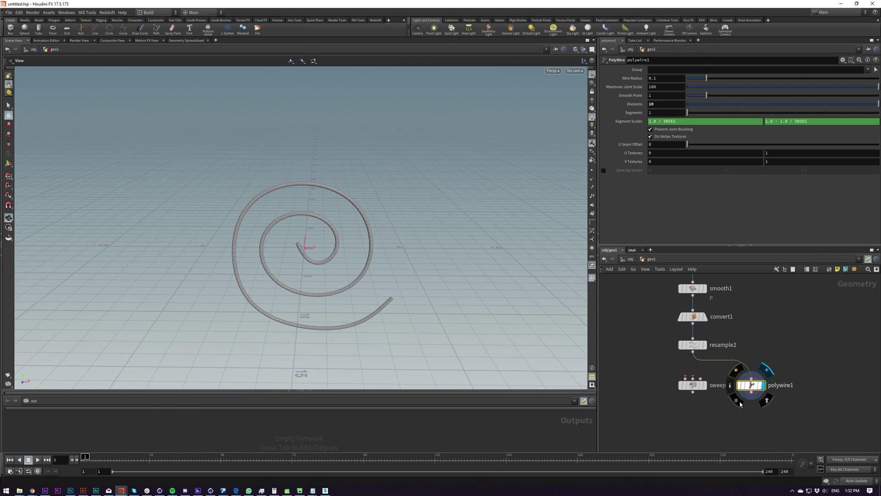
{"action": "key", "text": "Delete"}
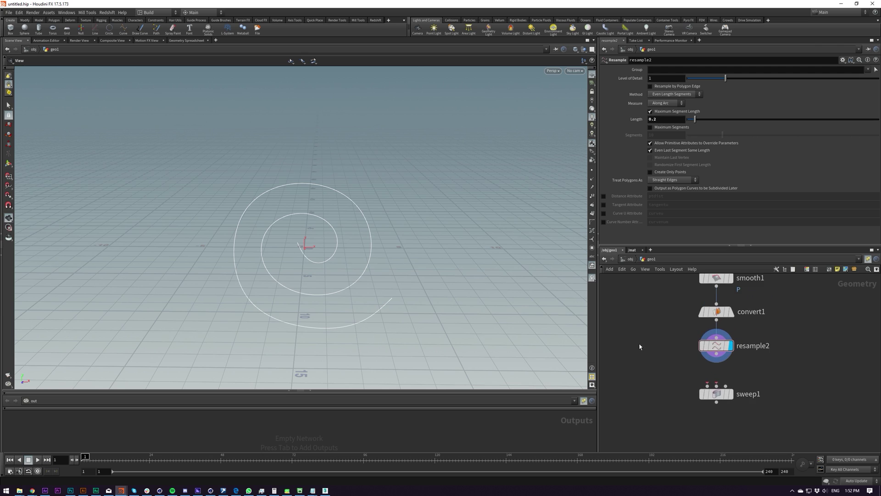
{"action": "key", "text": "Tab"}
{"action": "type", "text": "cir"}
{"action": "key", "text": "Return"}
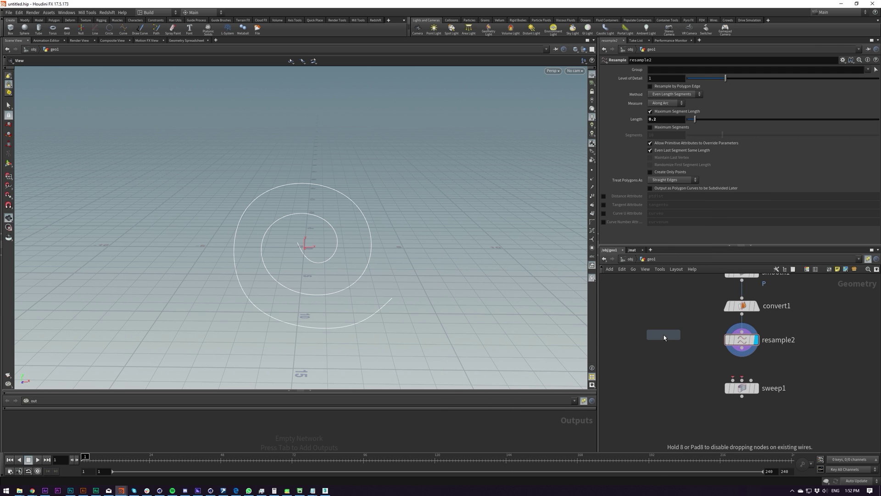
{"action": "left_click", "coordinate": [663, 338]}
Connect the Circle node to the Sweep node's first input and set the circle's primitive type to Polygon.
{"action": "left_click", "coordinate": [658, 348]}
{"action": "left_click", "coordinate": [733, 380]}
{"action": "left_click", "coordinate": [659, 339]}
{"action": "left_click", "coordinate": [666, 69]}
{"action": "left_click", "coordinate": [663, 84]}
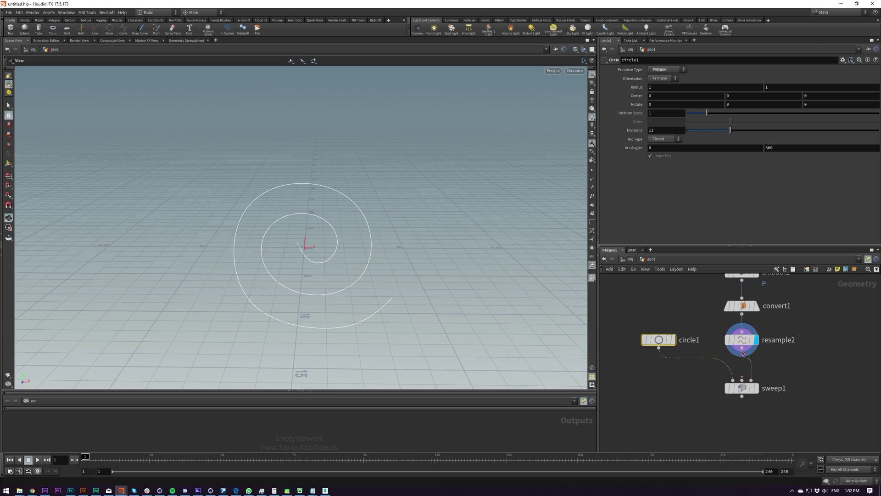
Connect the second Resample node to the Sweep node's Backbone input and display the Sweep node.
{"action": "mouse_move", "coordinate": [743, 389]}
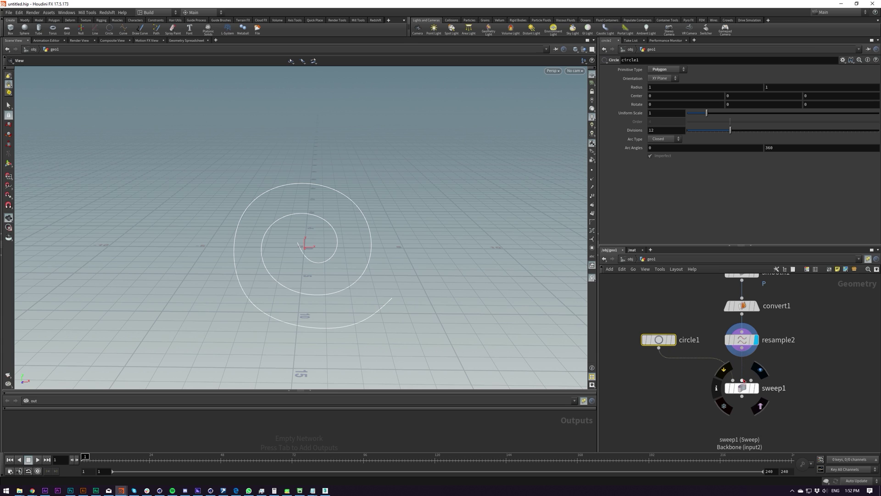
{"action": "left_click_drag", "start_coordinate": [678, 387], "coordinate": [845, 415]}
{"action": "key", "text": "r"}
{"action": "left_click_drag", "start_coordinate": [322, 270], "coordinate": [365, 226]}
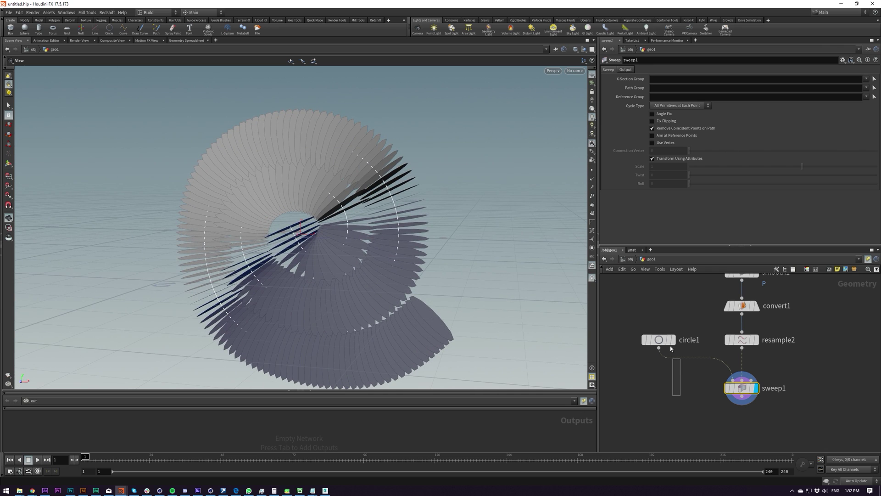
Reduce the Circle node's Uniform Scale so the cross-sections along the spiral are much smaller.
{"action": "left_click", "coordinate": [666, 340]}
{"action": "left_click_drag", "start_coordinate": [706, 117], "coordinate": [692, 120]}
{"action": "left_click_drag", "start_coordinate": [692, 120], "coordinate": [692, 118]}
Set the Sweep node's Skin Output to Skin with Auto Closure.
{"action": "left_click", "coordinate": [742, 388]}
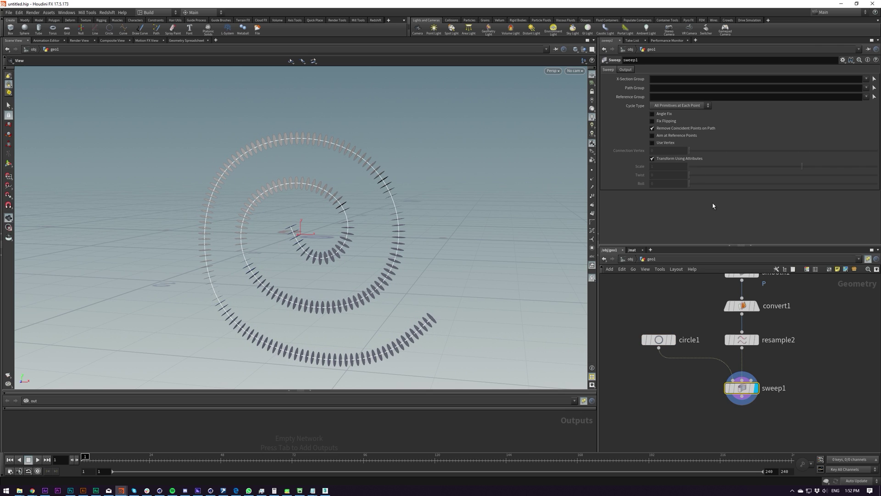
{"action": "left_click", "coordinate": [625, 69]}
{"action": "left_click", "coordinate": [670, 102]}
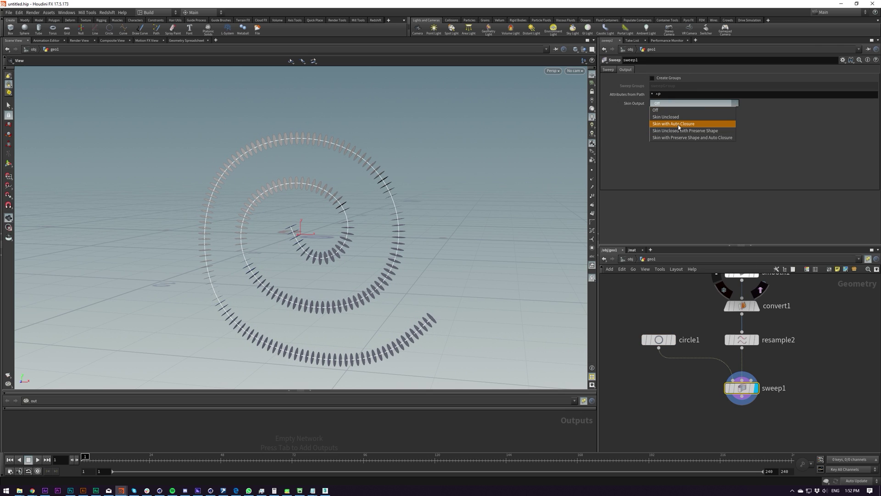
{"action": "left_click", "coordinate": [679, 127]}
{"action": "left_click_drag", "start_coordinate": [321, 210], "coordinate": [349, 229]}
Cap the tube's open ends by adding a PolyFill node in Single Polygon mode after the Sweep node and displaying it.
{"action": "middle_click_drag", "start_coordinate": [677, 388], "coordinate": [622, 343]}
{"action": "key", "text": "Tab"}
{"action": "type", "text": "fuse"}
{"action": "key", "text": "Return"}
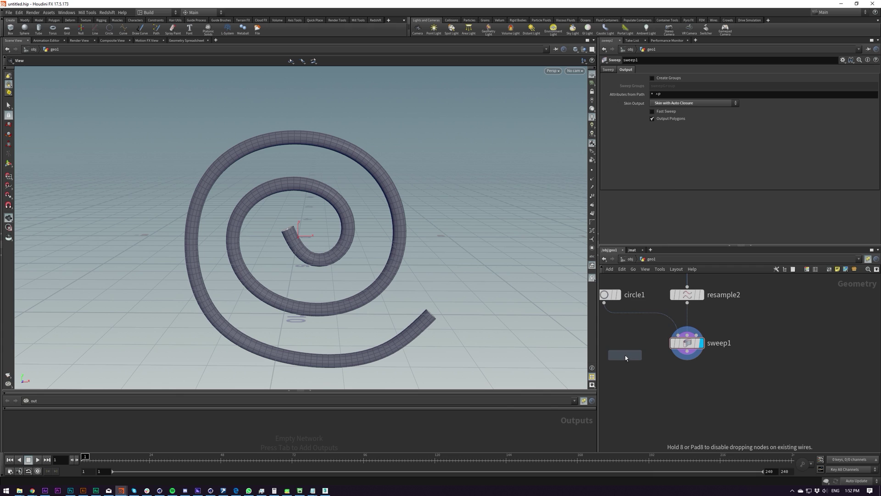
{"action": "left_click", "coordinate": [671, 362]}
{"action": "left_click_drag", "start_coordinate": [324, 282], "coordinate": [349, 271]}
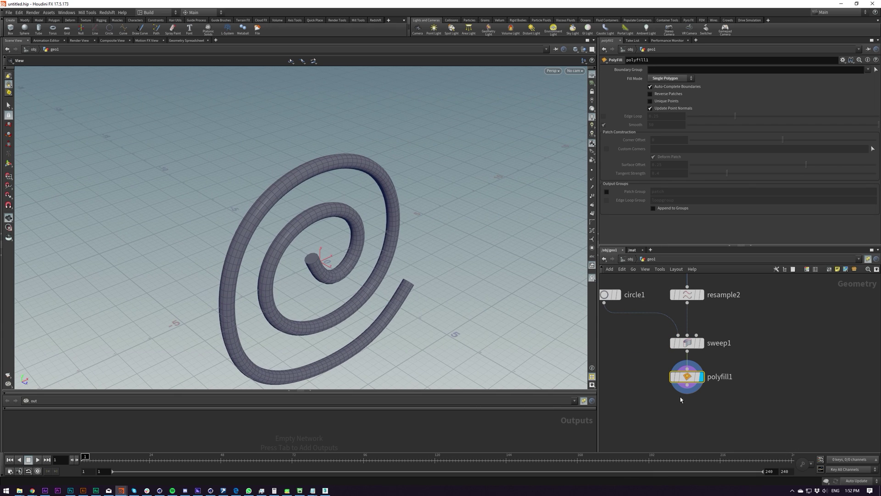
Add a Reverse node after the PolyFill node, display it, and check the tube's normals in the viewport.
{"action": "middle_click_drag", "start_coordinate": [680, 405], "coordinate": [632, 365]}
{"action": "key", "text": "Tab"}
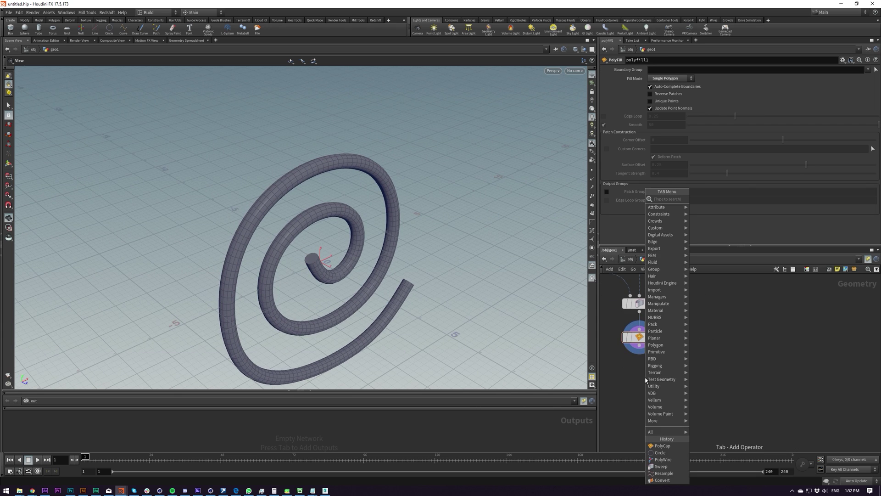
{"action": "type", "text": "reverse"}
{"action": "key", "text": "Return"}
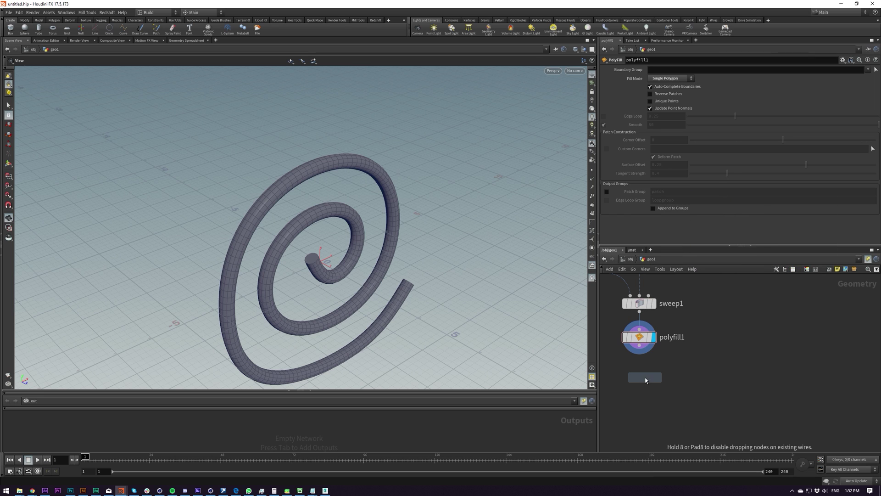
{"action": "left_click", "coordinate": [647, 374]}
{"action": "left_click", "coordinate": [653, 371]}
{"action": "left_click_drag", "start_coordinate": [376, 337], "coordinate": [335, 271]}
{"action": "left_click", "coordinate": [592, 180]}
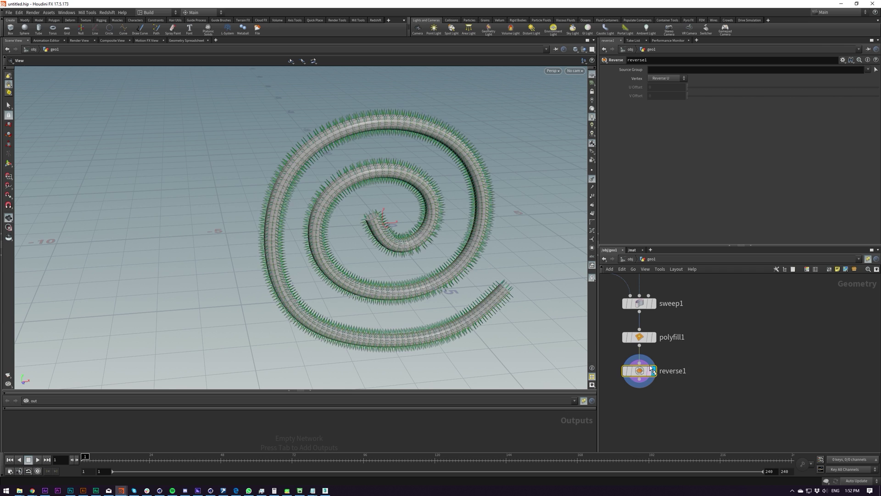
{"action": "left_click", "coordinate": [592, 180]}
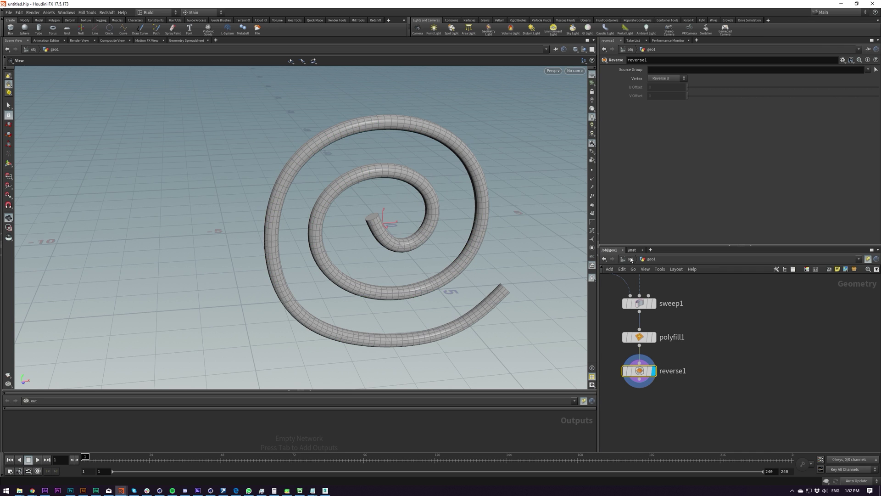
{"action": "mouse_move", "coordinate": [445, 288]}
{"action": "left_mouse_down"}
{"action": "mouse_move", "coordinate": [402, 238]}
{"action": "mouse_move", "coordinate": [435, 256]}
{"action": "mouse_move", "coordinate": [350, 311]}
{"action": "mouse_move", "coordinate": [415, 275]}
{"action": "mouse_move", "coordinate": [431, 284]}
{"action": "left_mouse_up"}
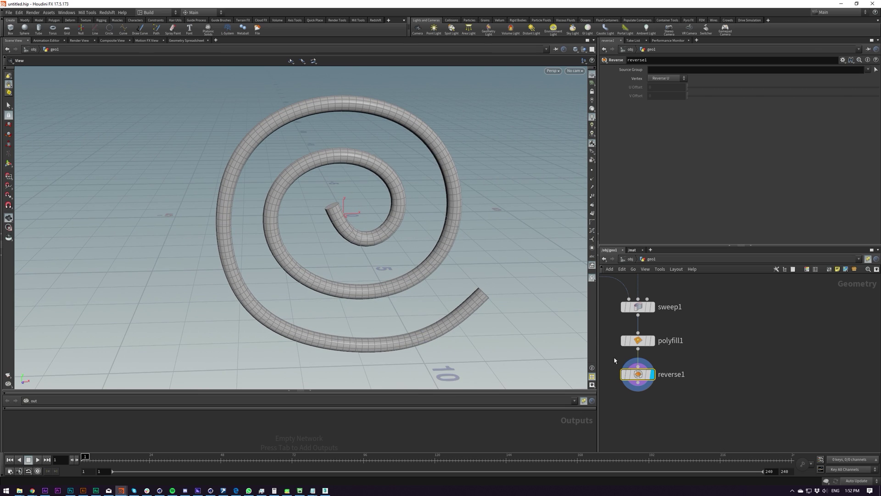
Turn off Transform Using Attributes on the Sweep node, then try a Twist change and reset Twist to 0.
{"action": "left_click_drag", "start_coordinate": [614, 361], "coordinate": [603, 298]}
{"action": "left_click", "coordinate": [608, 69]}
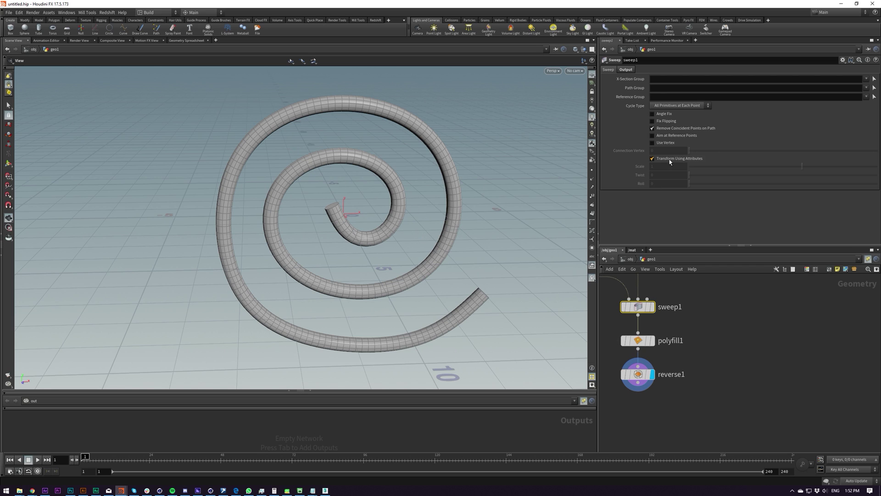
{"action": "mouse_move", "coordinate": [669, 161]}
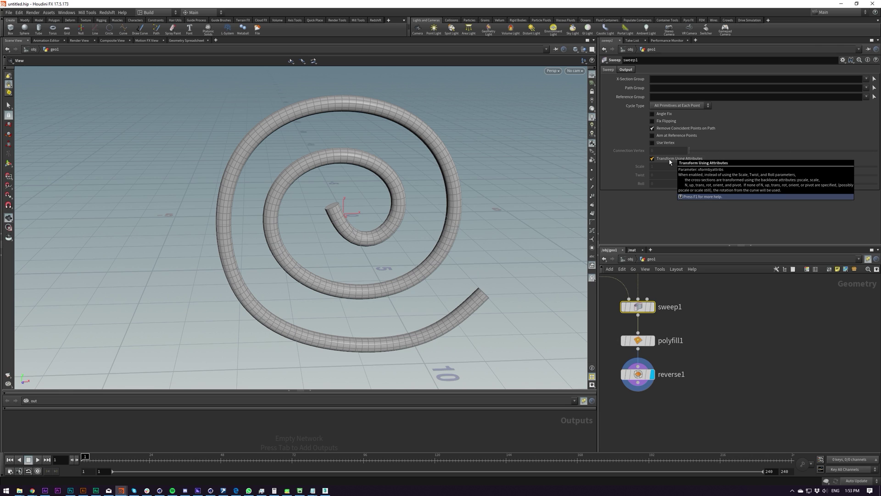
{"action": "left_click", "coordinate": [670, 160]}
{"action": "middle_click_drag", "start_coordinate": [675, 178], "coordinate": [663, 180]}
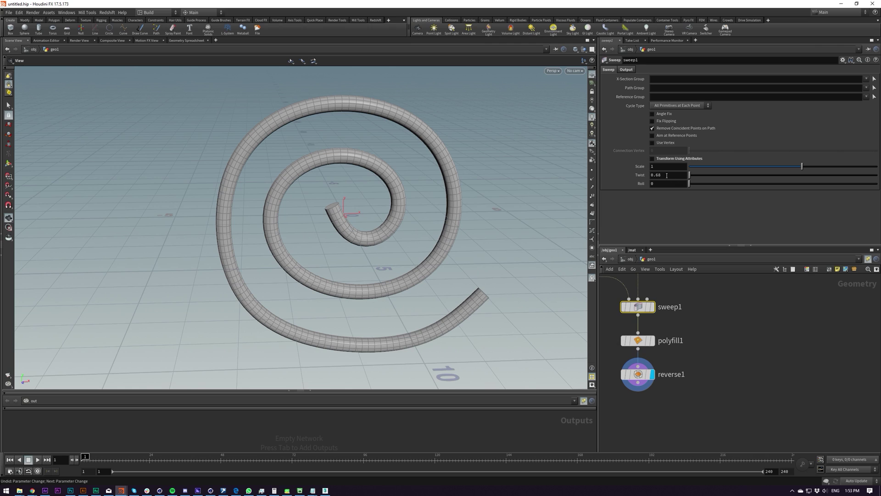
{"action": "double_click", "coordinate": [667, 175]}
{"action": "type", "text": "0"}
{"action": "key", "text": "Return"}
Set the Sweep node's Scale to the expression $PT/$NPT so the tube tapers along the spiral.
{"action": "left_click", "coordinate": [657, 166]}
{"action": "left_click", "coordinate": [668, 221]}
{"action": "left_click", "coordinate": [664, 168]}
{"action": "type", "text": "$PT"}
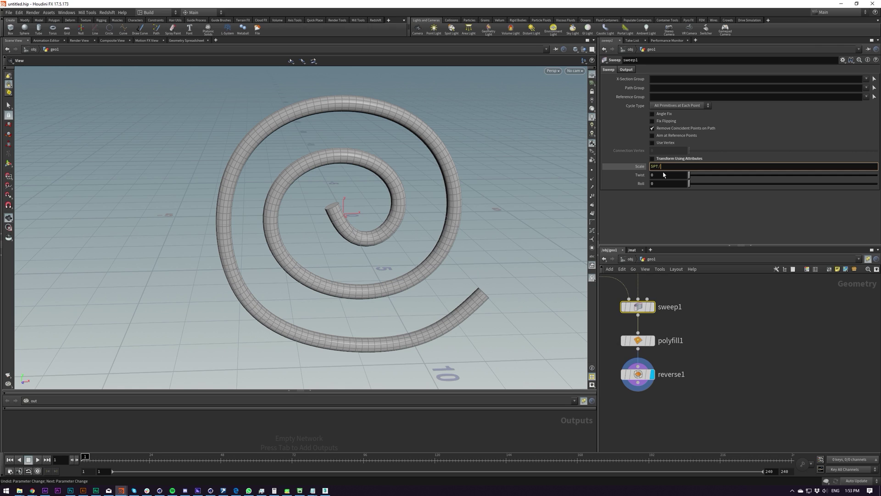
{"action": "type", "text": "/$"}
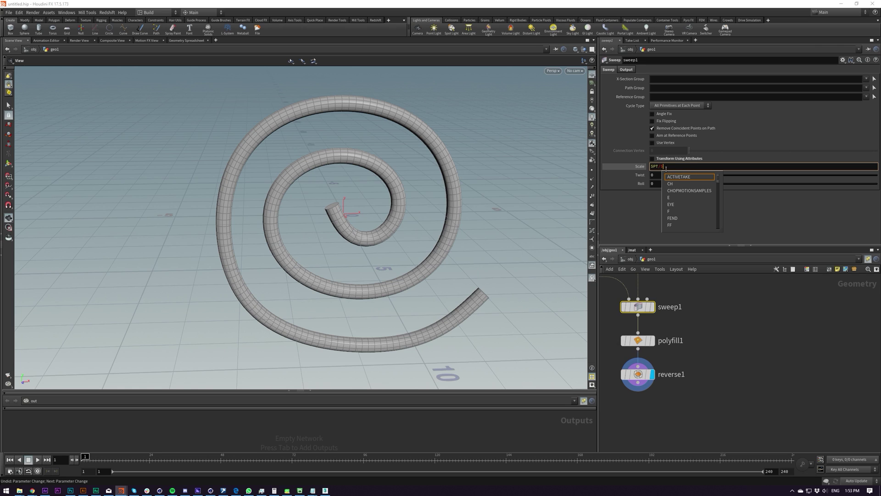
{"action": "key", "text": "BackSpace"}
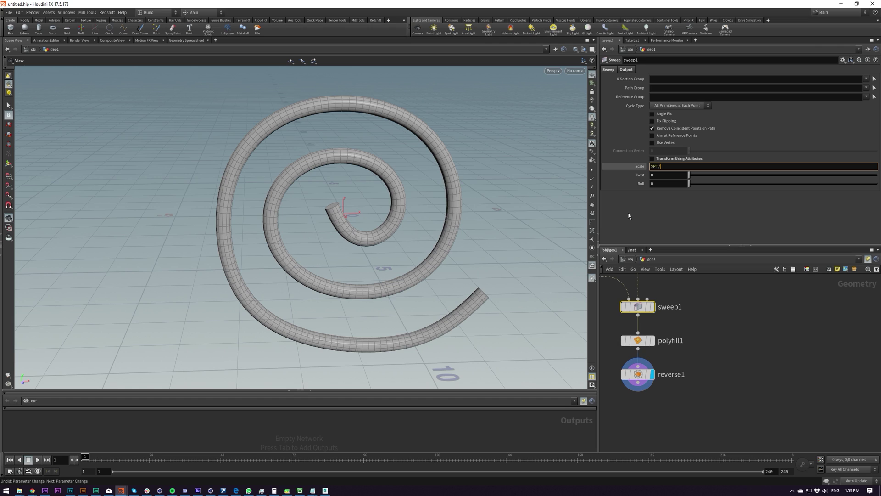
{"action": "type", "text": "NPT"}
{"action": "key", "text": "Return"}
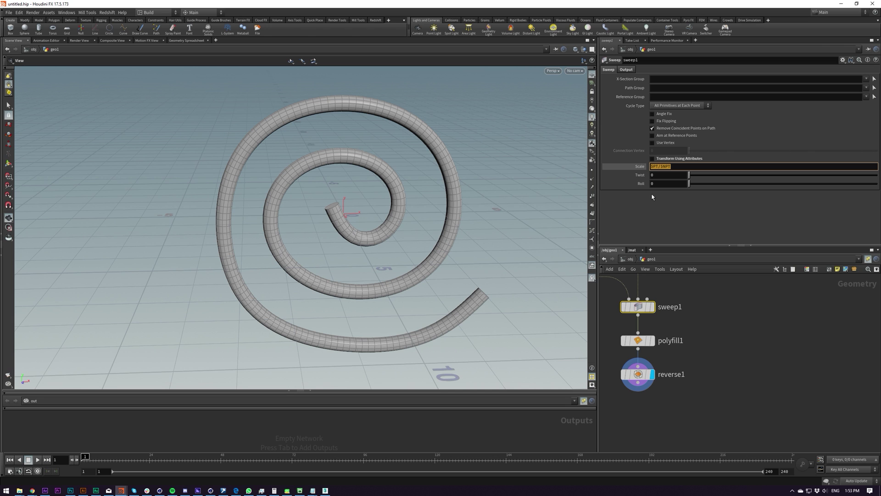
{"action": "key", "text": "Return"}
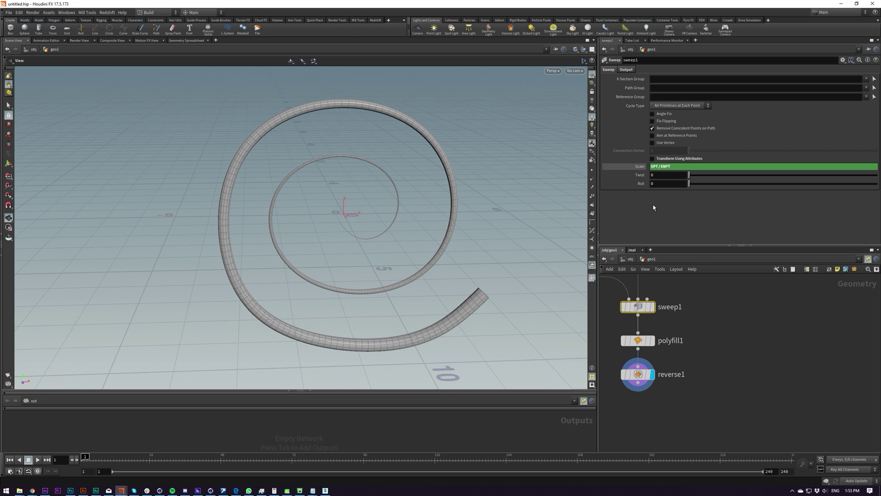
{"action": "left_click_drag", "start_coordinate": [431, 249], "coordinate": [598, 207]}
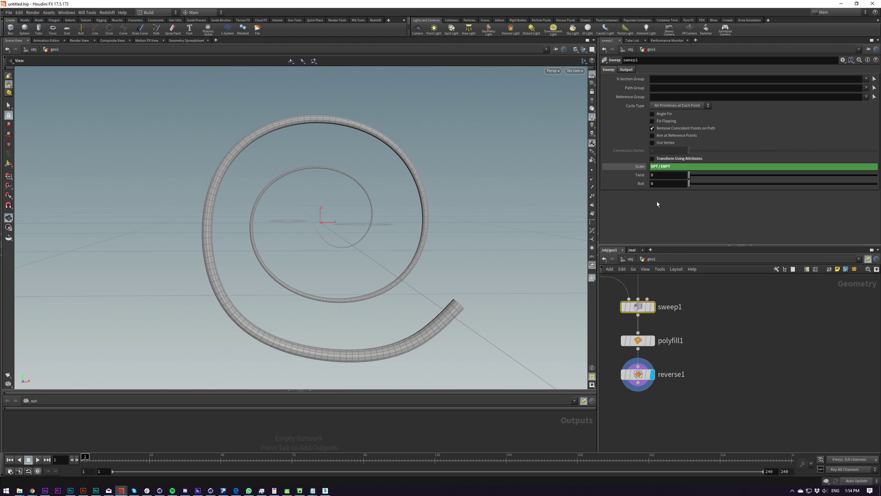
Add a Float ramp parameter named ramp above Scale in the Sweep node's parameter interface and accept it.
{"action": "left_click", "coordinate": [843, 59]}
{"action": "left_click", "coordinate": [789, 68]}
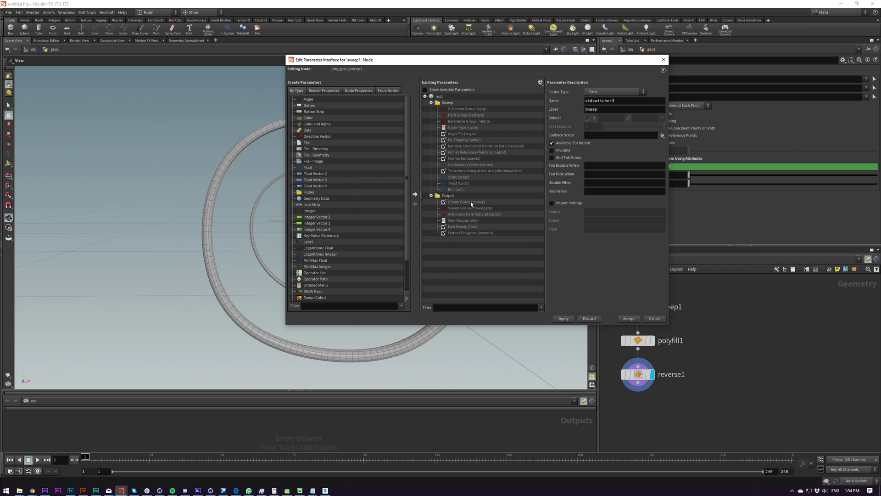
{"action": "left_click_drag", "start_coordinate": [316, 298], "coordinate": [466, 178]}
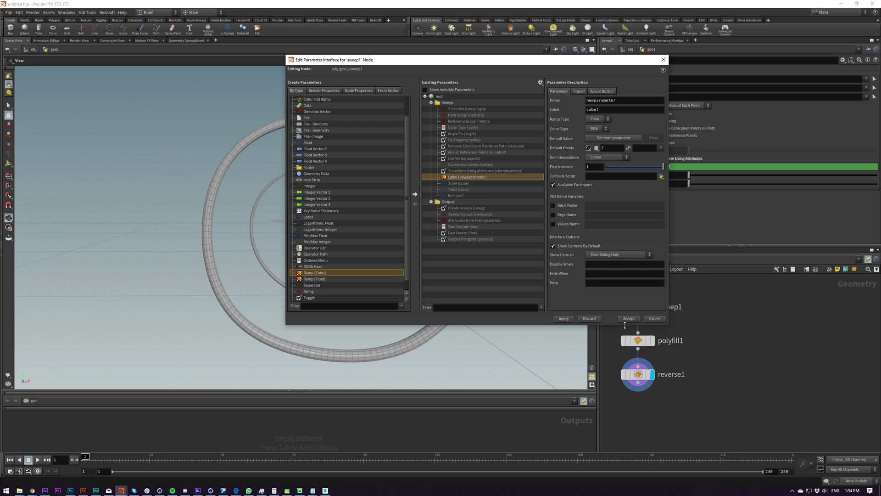
{"action": "double_click", "coordinate": [600, 101]}
{"action": "type", "text": "ramp"}
{"action": "left_click", "coordinate": [594, 111]}
{"action": "left_click", "coordinate": [618, 121]}
{"action": "double_click", "coordinate": [597, 99]}
{"action": "left_click", "coordinate": [628, 319]}
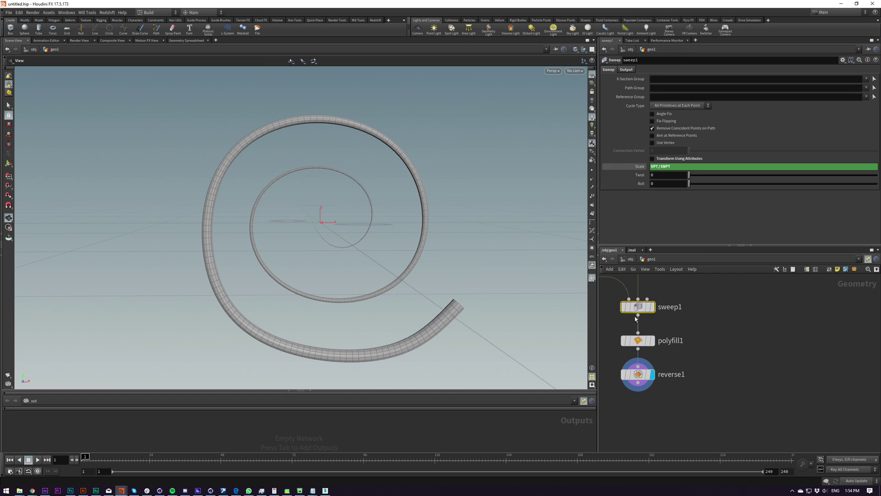
Extend the Sweep node's Scale expression to chramp("ramp",$PT/$NPT,1) so it reads the new ramp.
{"action": "left_click", "coordinate": [651, 229]}
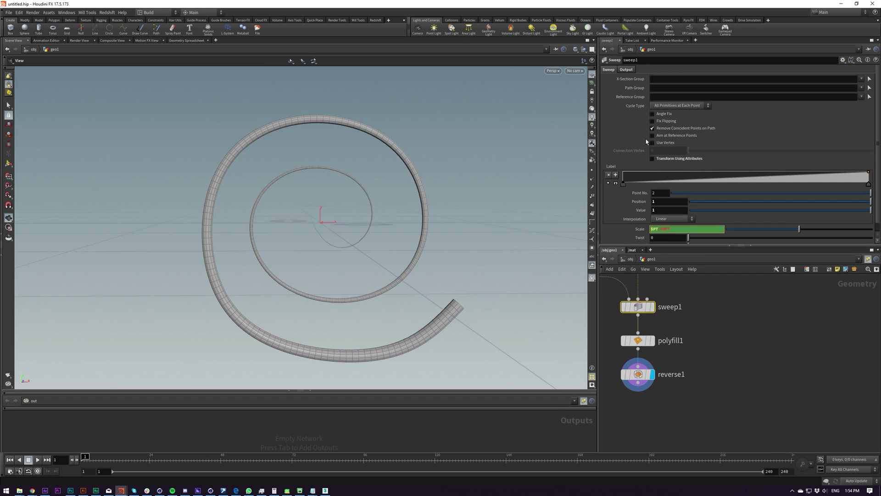
{"action": "left_click", "coordinate": [666, 228]}
{"action": "type", "text": "chramp"}
{"action": "left_click", "coordinate": [669, 239]}
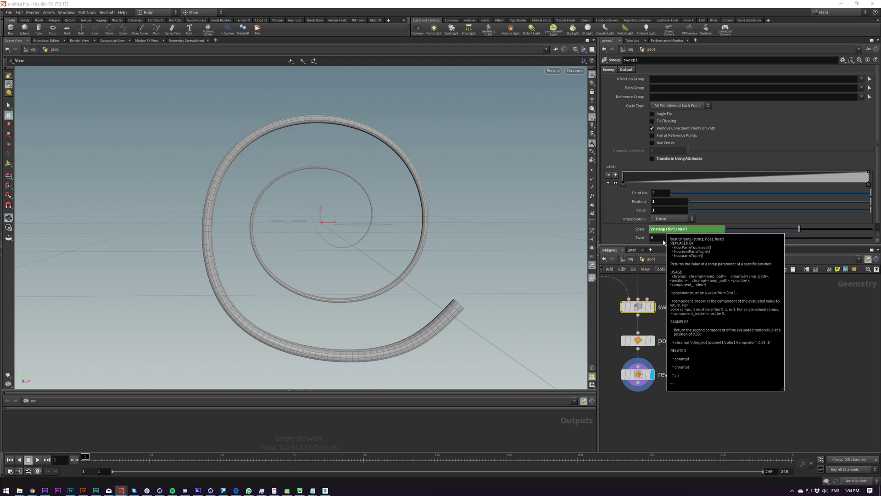
{"action": "type", "text": "'ramp'"}
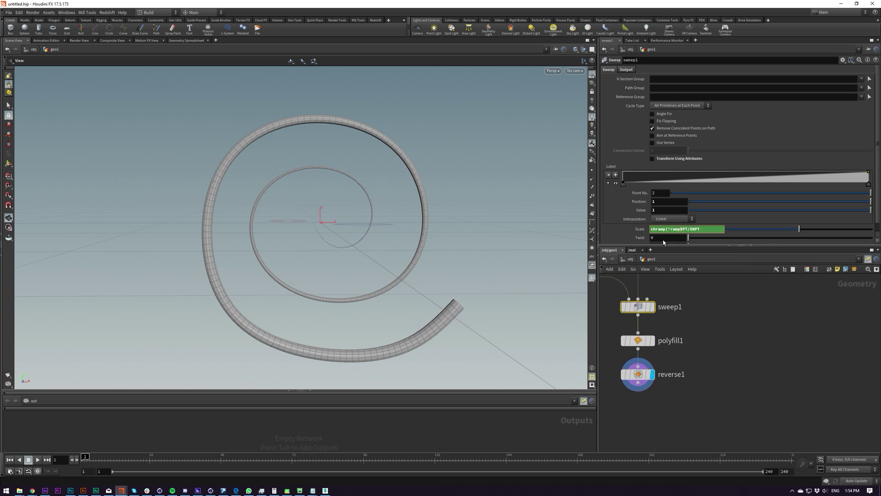
{"action": "type", "text": ","}
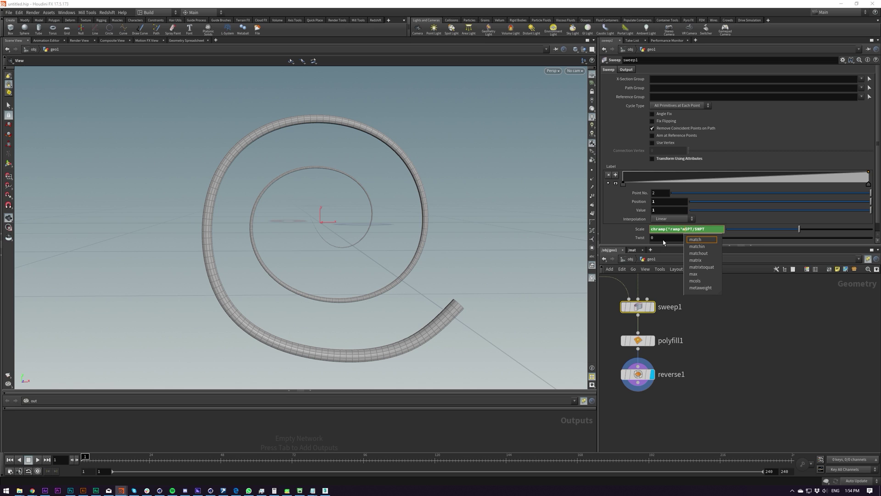
{"action": "key", "text": "End"}
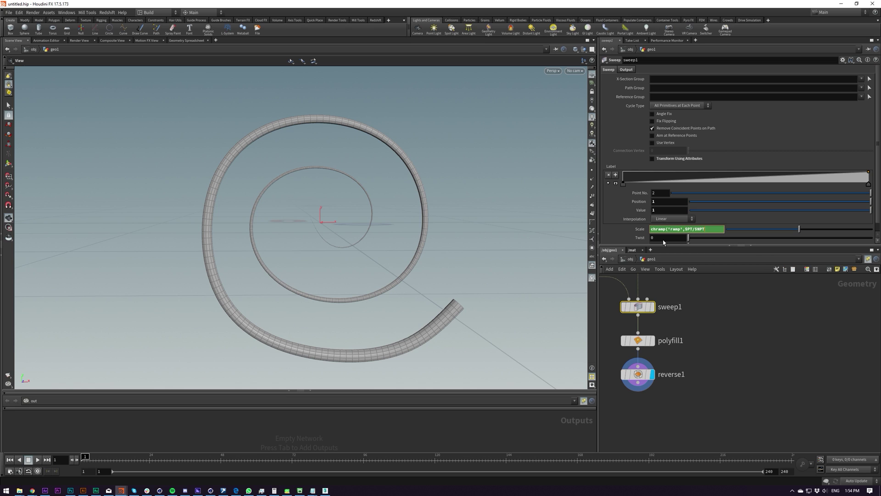
{"action": "type", "text": ",1)"}
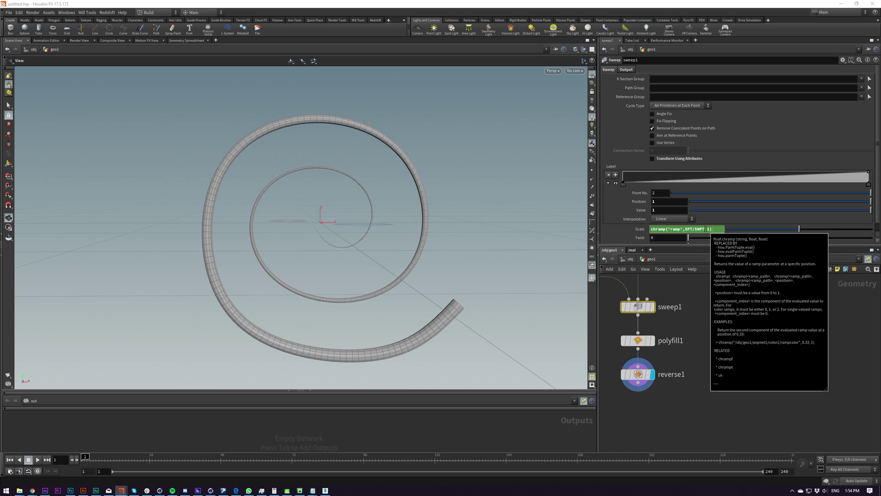
Change the component index in the Sweep node's Scale expression so it reads chramp("ramp",$PT/$NPT,0).
{"action": "left_click", "coordinate": [710, 229]}
{"action": "key", "text": "BackSpace"}
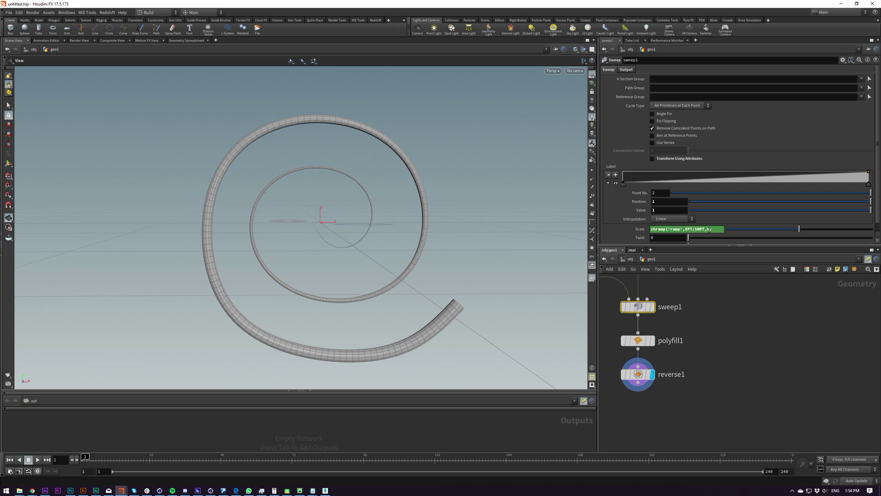
{"action": "left_click_drag", "start_coordinate": [624, 184], "coordinate": [740, 193]}
{"action": "key", "text": "ctrl+z"}
{"action": "type", "text": "0"}
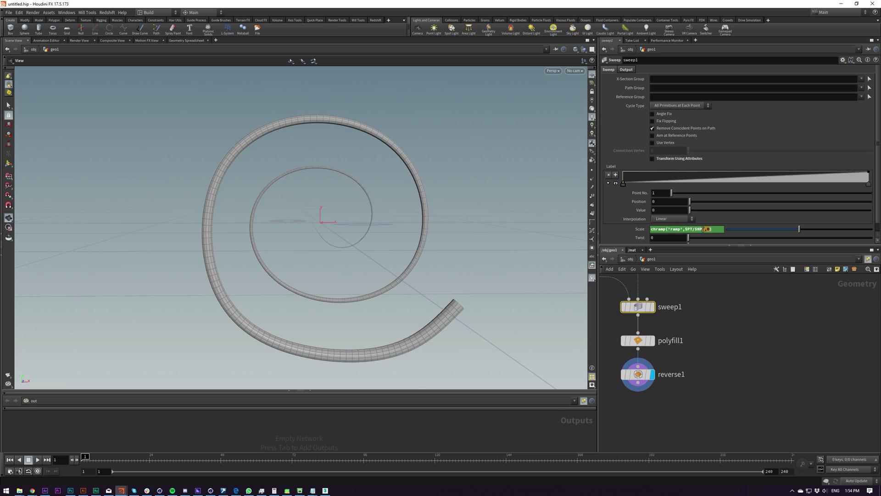
{"action": "left_click_drag", "start_coordinate": [684, 229], "coordinate": [705, 229]}
{"action": "left_click", "coordinate": [707, 229]}
{"action": "double_click", "coordinate": [707, 229]}
{"action": "key", "text": "Return"}
Try adjusting the Sweep node's ramp points to vary the tube's thickness.
{"action": "mouse_move", "coordinate": [624, 184]}
{"action": "left_mouse_down"}
{"action": "mouse_move", "coordinate": [732, 191]}
{"action": "mouse_move", "coordinate": [623, 186]}
{"action": "left_mouse_up"}
{"action": "left_click_drag", "start_coordinate": [710, 181], "coordinate": [741, 217]}
{"action": "key", "text": "h"}
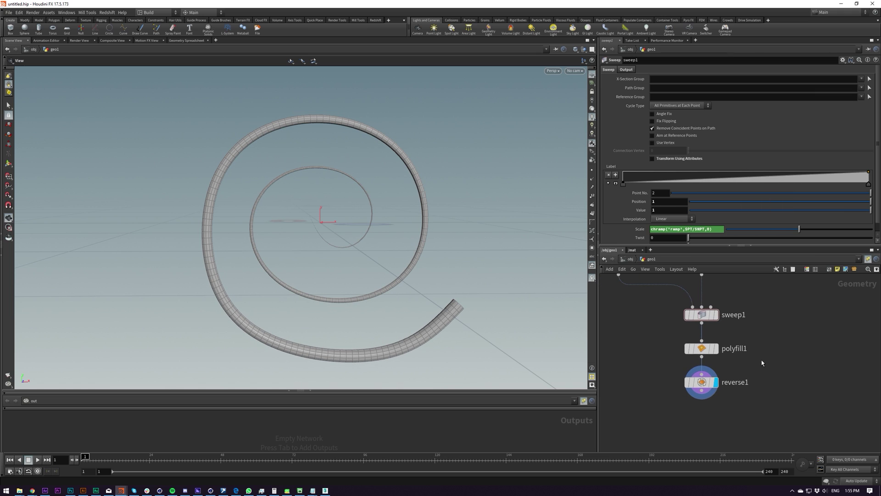
Insert a Carve node between resample2 and sweep1, and move circle1 level with it.
{"action": "key", "text": "Tab"}
{"action": "type", "text": "carve"}
{"action": "key", "text": "Return"}
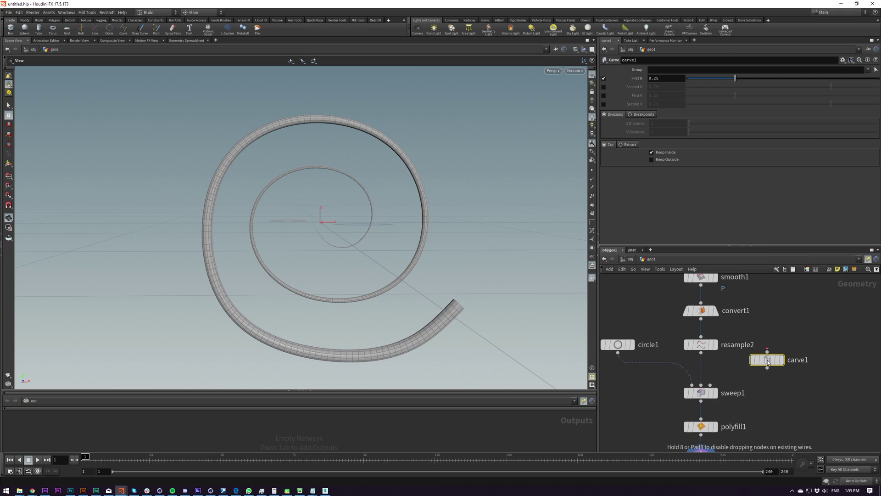
{"action": "left_click", "coordinate": [705, 378]}
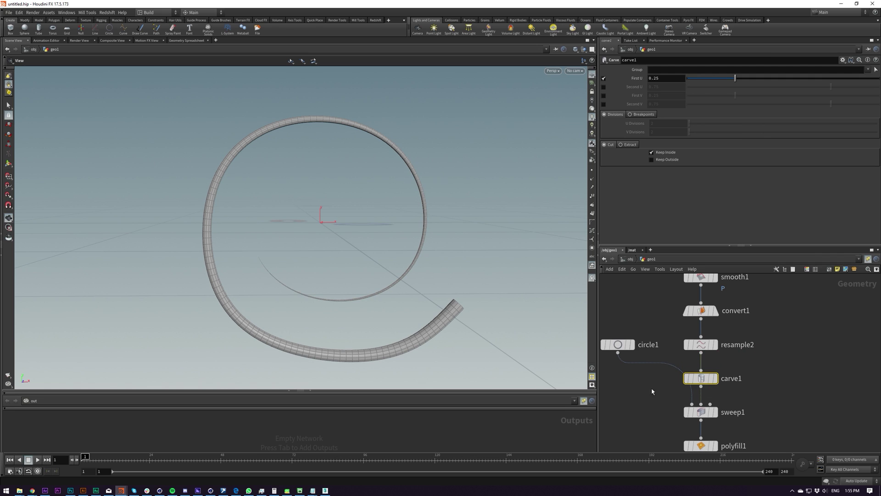
{"action": "left_click_drag", "start_coordinate": [618, 345], "coordinate": [618, 377]}
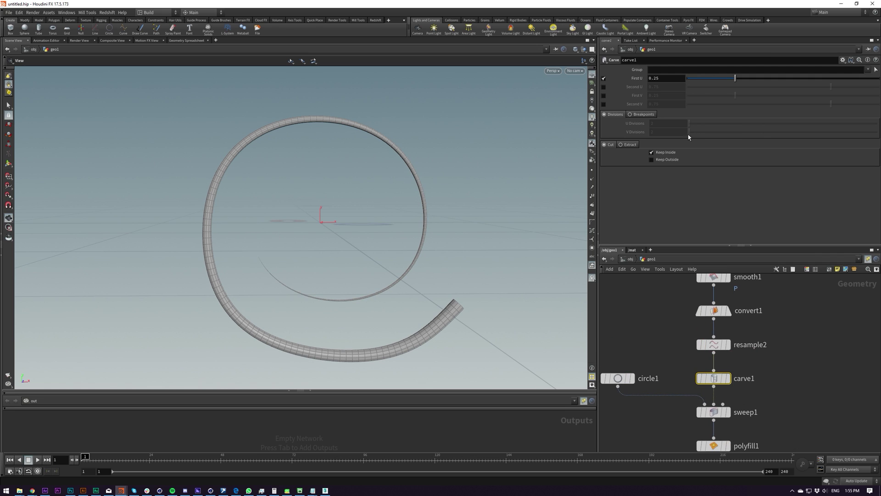
Set carve1's First U to 0, trying higher values to see how they trim the spiral tube.
{"action": "left_click_drag", "start_coordinate": [730, 80], "coordinate": [480, 130]}
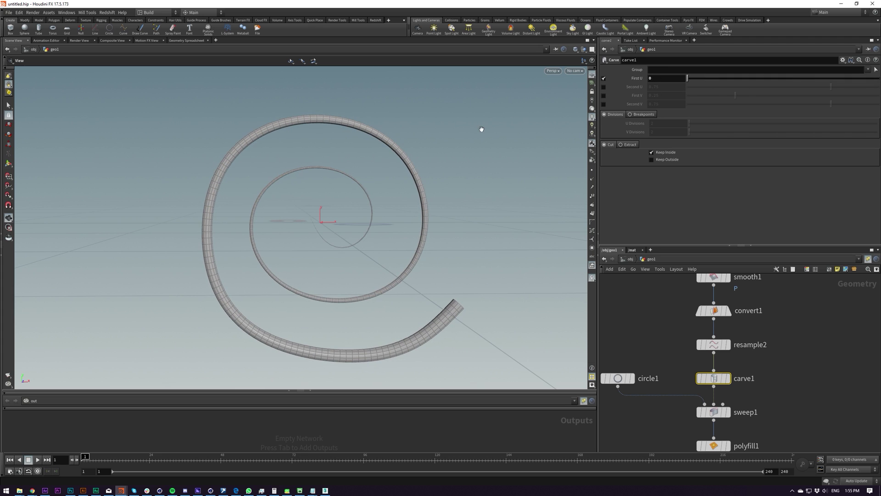
{"action": "left_click_drag", "start_coordinate": [217, 181], "coordinate": [202, 204]}
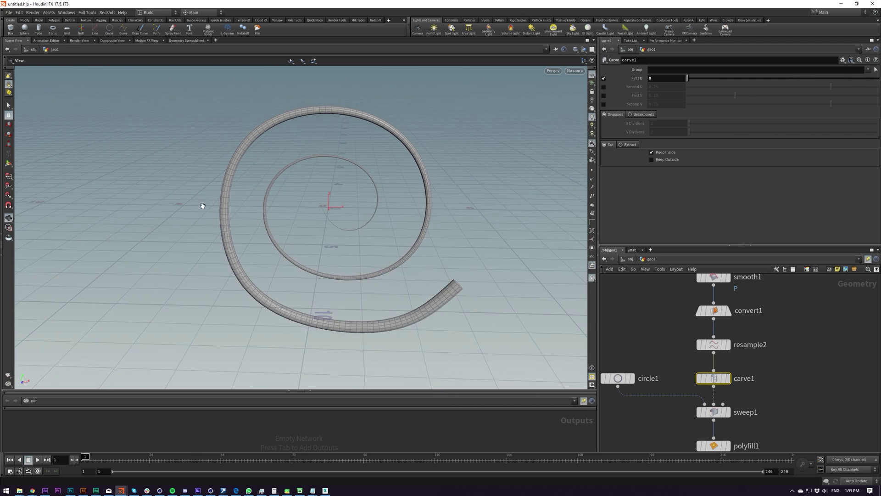
{"action": "left_click_drag", "start_coordinate": [710, 78], "coordinate": [760, 81]}
{"action": "right_click_drag", "start_coordinate": [245, 160], "coordinate": [481, 17]}
{"action": "left_click_drag", "start_coordinate": [732, 83], "coordinate": [650, 96]}
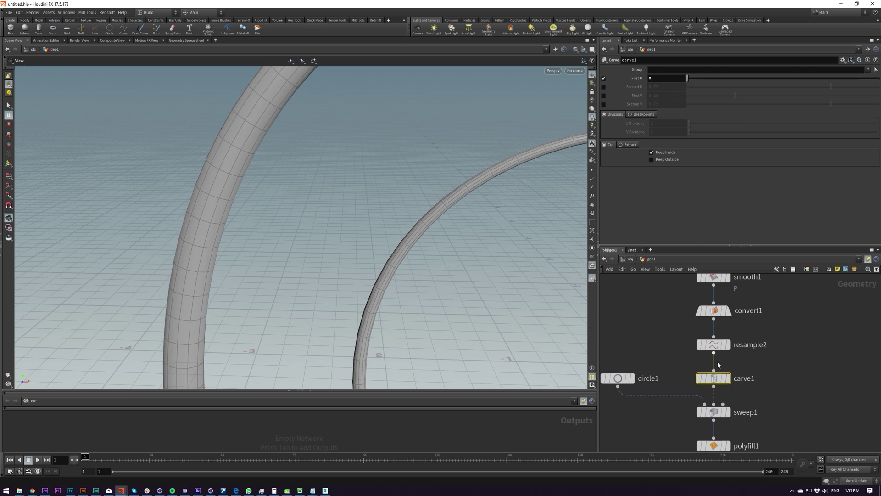
Add a Transform node beside the wire between carve1 and sweep1.
{"action": "scroll", "coordinate": [781, 366], "scroll_direction": "down", "scroll_amount": 3}
{"action": "key", "text": "Tab"}
{"action": "left_click", "coordinate": [773, 334]}
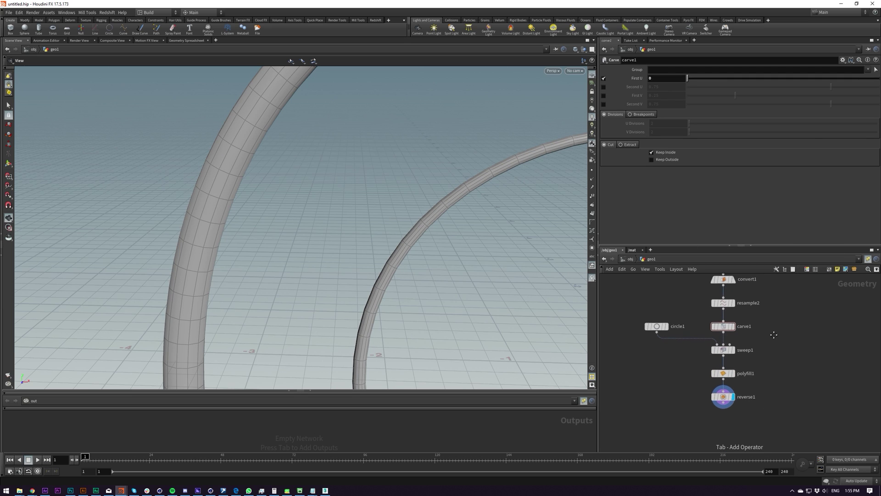
{"action": "middle_click_drag", "start_coordinate": [766, 367], "coordinate": [753, 323]}
{"action": "middle_click_drag", "start_coordinate": [710, 297], "coordinate": [675, 346]}
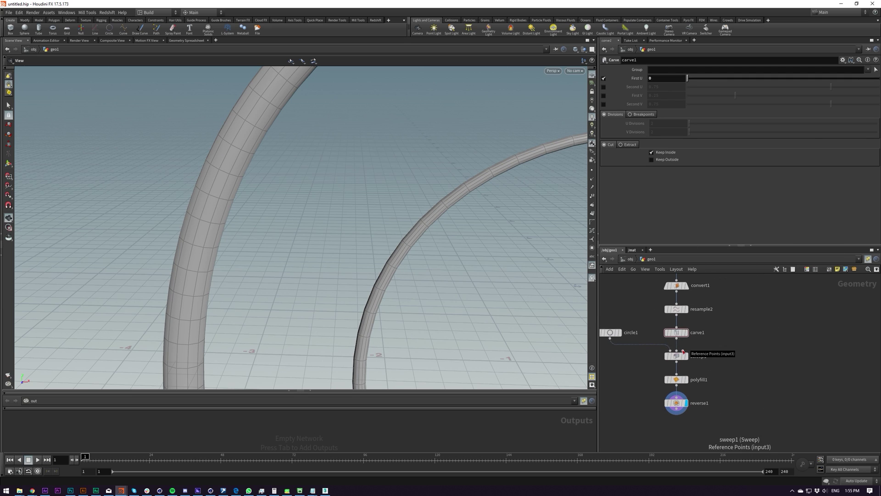
{"action": "scroll", "coordinate": [734, 348], "scroll_direction": "up", "scroll_amount": 2}
{"action": "key", "text": "Tab"}
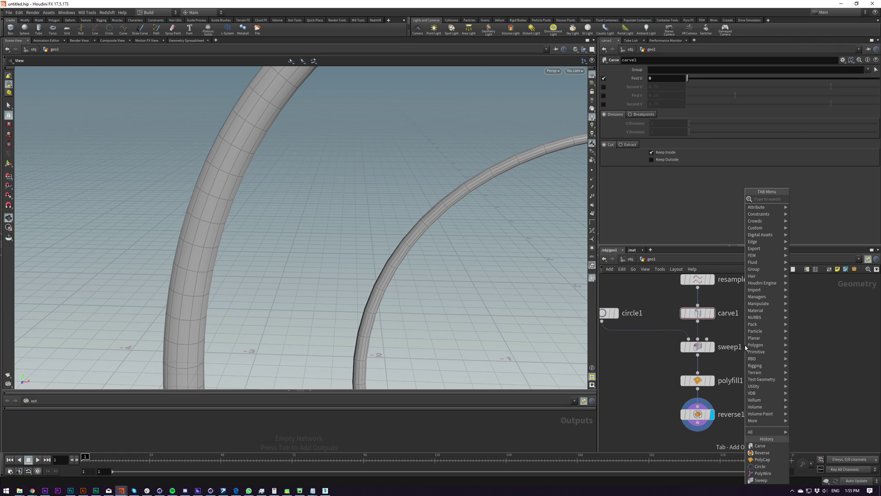
{"action": "type", "text": "tran"}
{"action": "key", "text": "Return"}
{"action": "left_click", "coordinate": [735, 330]}
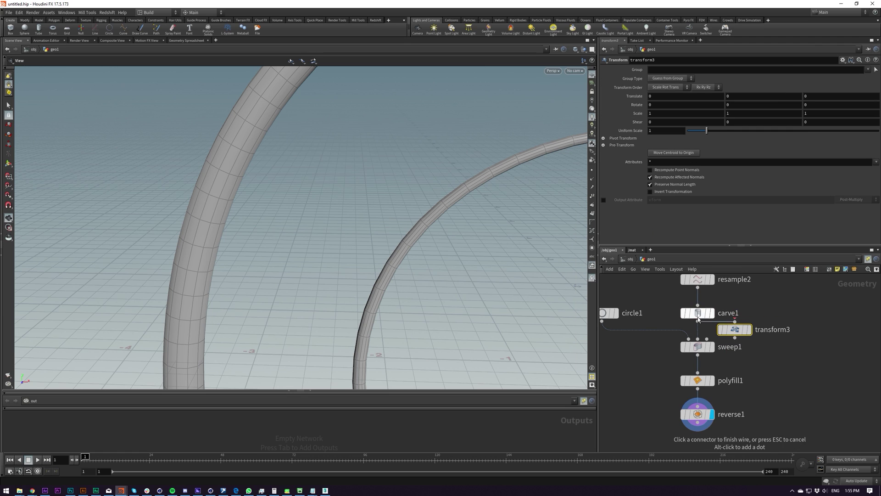
Wire carve1 through transform3 into sweep1's Reference Points input, and space out the nodes.
{"action": "mouse_move", "coordinate": [697, 349]}
{"action": "left_click_drag", "start_coordinate": [697, 348], "coordinate": [696, 379]}
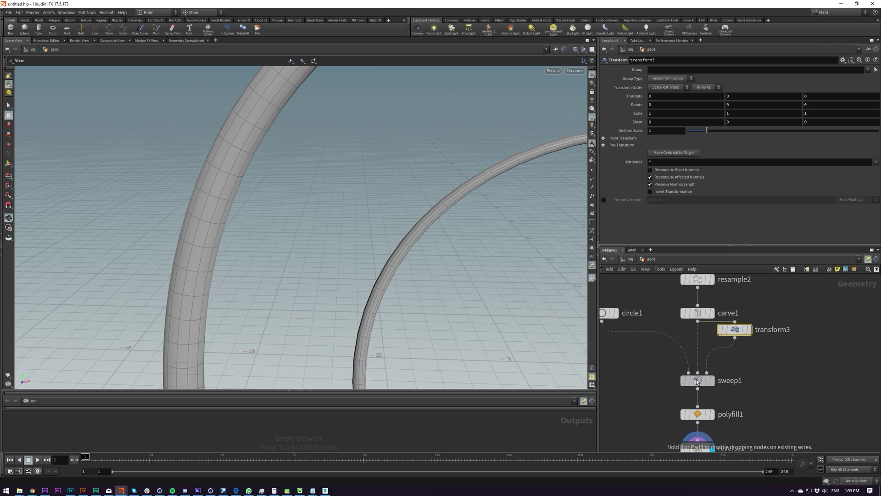
{"action": "mouse_move", "coordinate": [734, 331]}
{"action": "left_click_drag", "start_coordinate": [725, 350], "coordinate": [726, 351]}
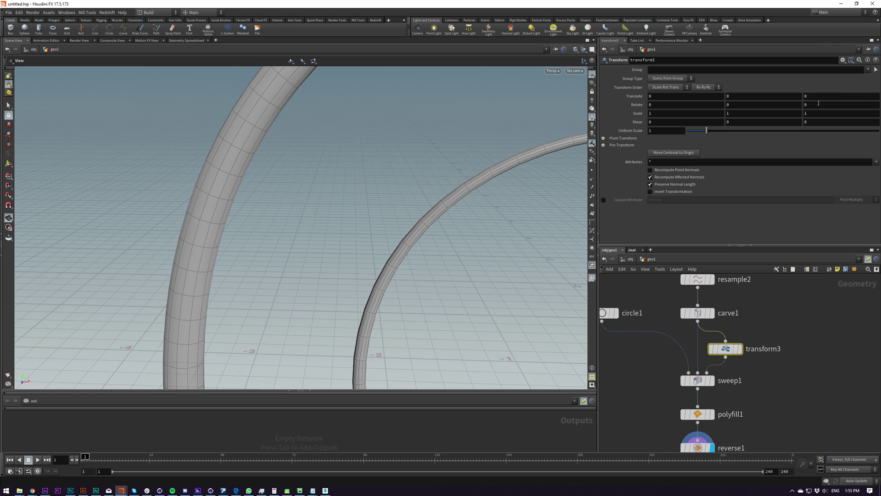
Set transform3's Z translation to 1.1 to offset the reference curve from the spiral.
{"action": "middle_click_drag", "start_coordinate": [829, 96], "coordinate": [843, 96]}
{"action": "left_click_drag", "start_coordinate": [340, 219], "coordinate": [454, 240]}
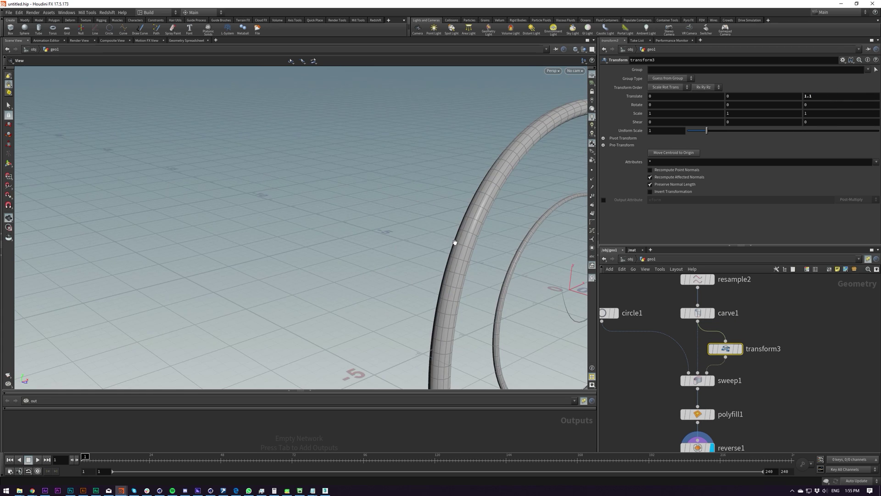
{"action": "middle_click_drag", "start_coordinate": [455, 240], "coordinate": [344, 201]}
{"action": "right_click_drag", "start_coordinate": [344, 200], "coordinate": [546, 289]}
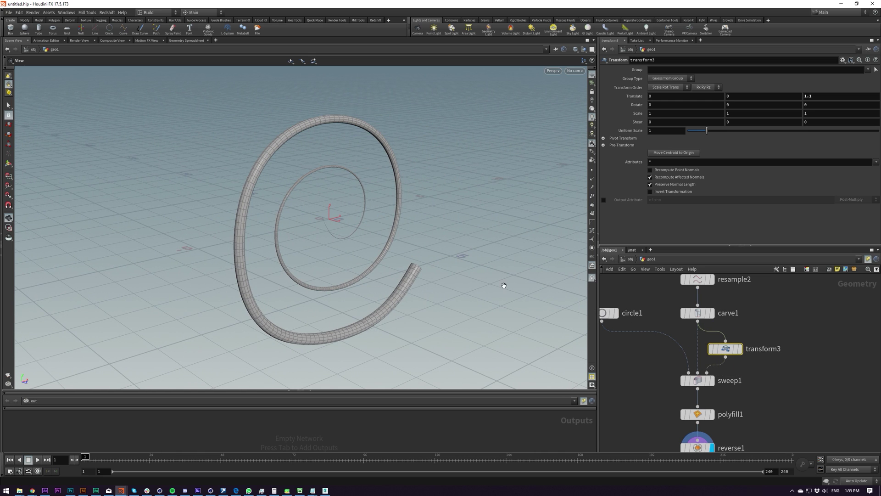
Show transform3 as a template to compare the offset curve with the tube, and turn the template off again.
{"action": "left_click", "coordinate": [737, 349]}
{"action": "left_click_drag", "start_coordinate": [498, 315], "coordinate": [386, 221]}
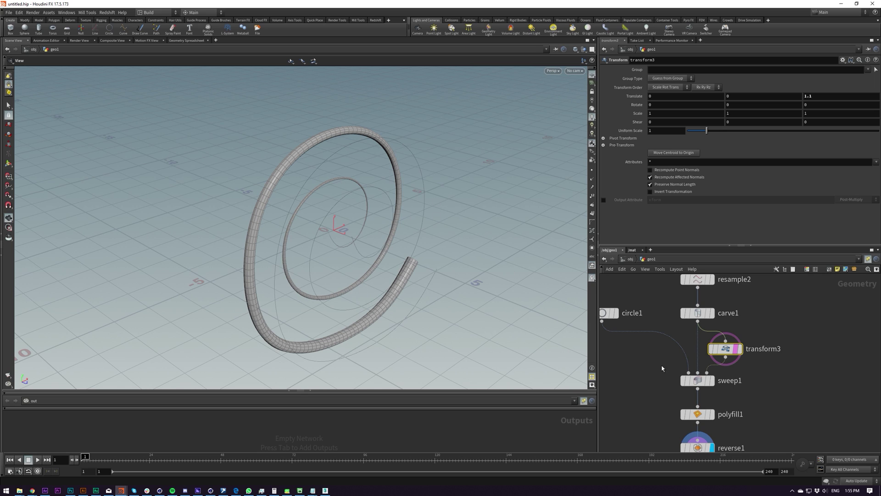
{"action": "left_click", "coordinate": [737, 349]}
Try trimming the spiral's start with carve1's First U, return it to 0, and review sweep1's parameters.
{"action": "left_click", "coordinate": [691, 313]}
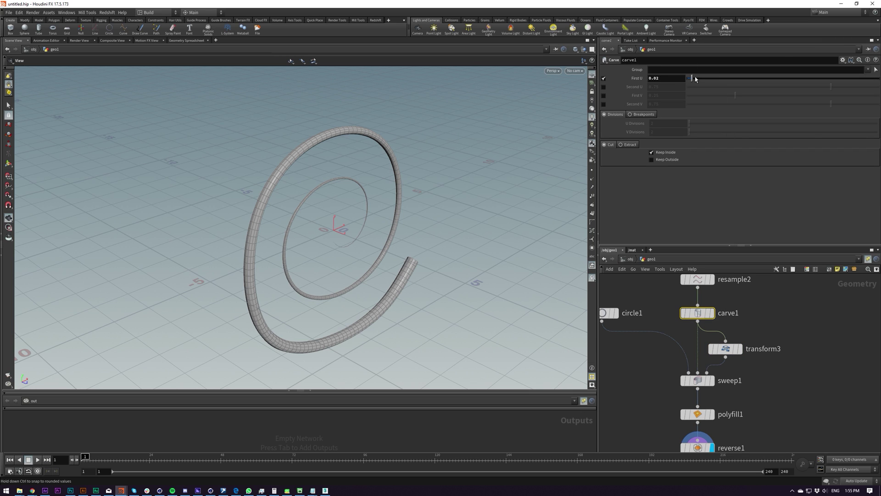
{"action": "left_click_drag", "start_coordinate": [696, 79], "coordinate": [609, 121]}
{"action": "middle_click_drag", "start_coordinate": [789, 334], "coordinate": [717, 367]}
{"action": "scroll", "coordinate": [717, 366], "scroll_direction": "down", "scroll_amount": 3}
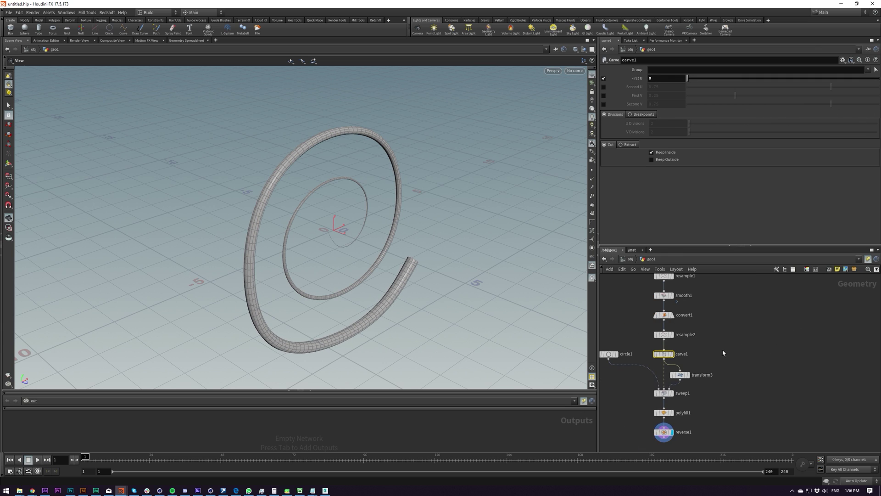
{"action": "middle_click_drag", "start_coordinate": [723, 333], "coordinate": [687, 341]}
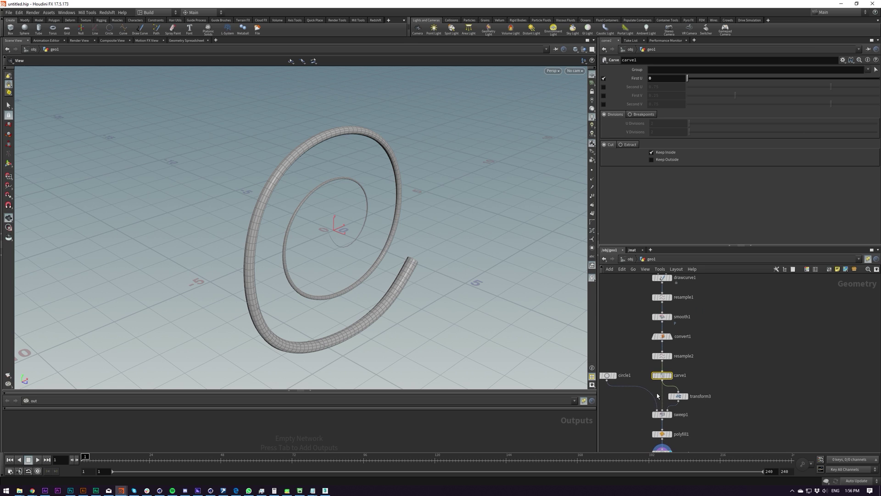
{"action": "left_click", "coordinate": [663, 415]}
{"action": "scroll", "coordinate": [611, 202], "scroll_direction": "down", "scroll_amount": 1}
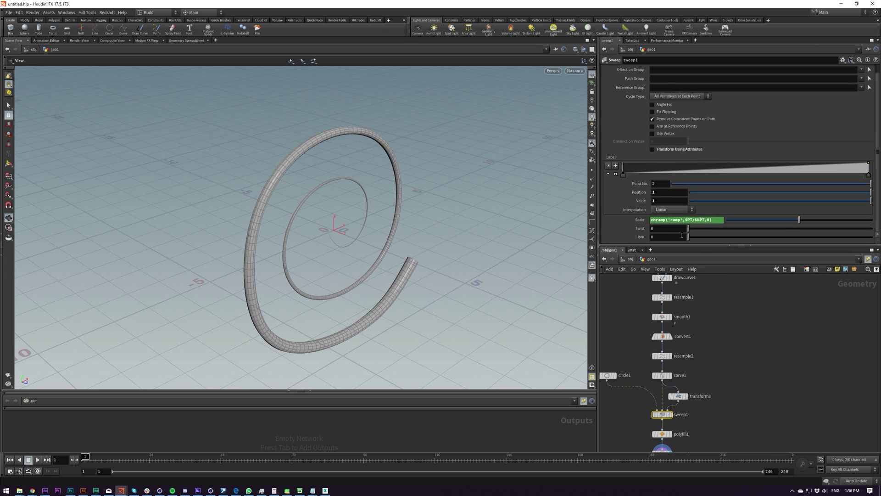
Add two Circle nodes side by side in the empty network area beside the spiral's node chain.
{"action": "middle_click_drag", "start_coordinate": [727, 375], "coordinate": [776, 323]}
{"action": "key", "text": "Tab"}
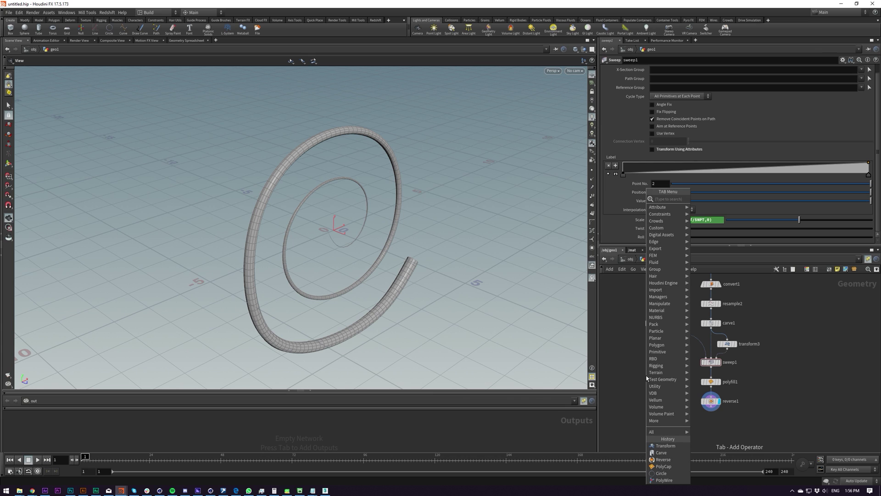
{"action": "key", "text": "Return"}
{"action": "left_click", "coordinate": [647, 375]}
{"action": "middle_click_drag", "start_coordinate": [632, 386], "coordinate": [704, 375]}
{"action": "key", "text": "Tab"}
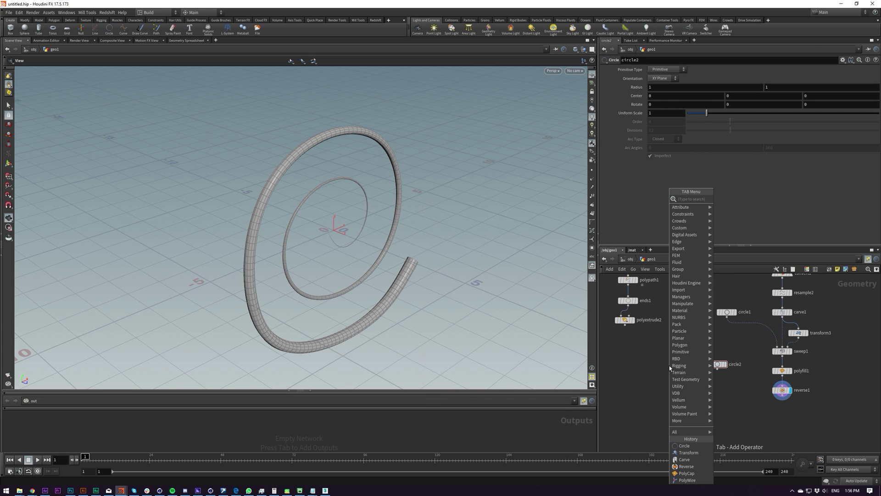
{"action": "key", "text": "Return"}
{"action": "left_click", "coordinate": [669, 366]}
Add a second Sweep node below the two new circles.
{"action": "scroll", "coordinate": [680, 372], "scroll_direction": "up", "scroll_amount": 3}
{"action": "key", "text": "Tab"}
{"action": "type", "text": "sd"}
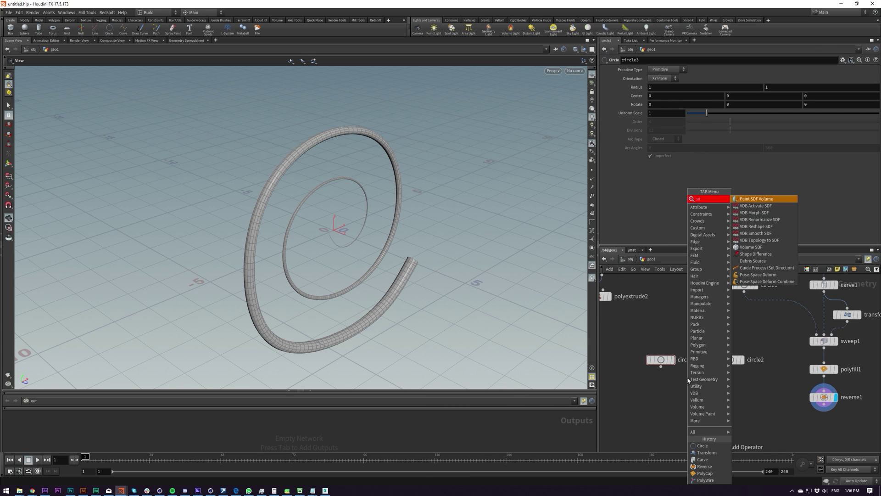
{"action": "key", "text": "Escape"}
{"action": "key", "text": "Tab"}
{"action": "type", "text": "swi"}
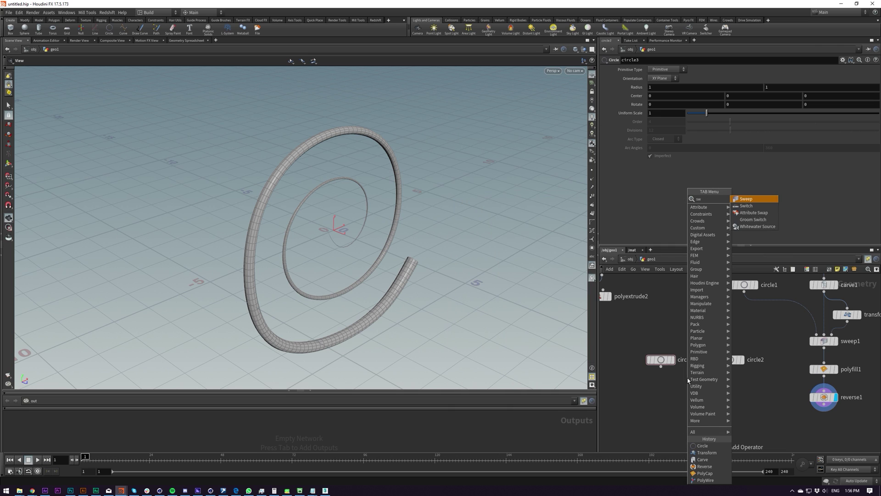
{"action": "key", "text": "Return"}
{"action": "left_click", "coordinate": [697, 395]}
Wire circle3 into sweep2's cross-section input and circle2 into its path input.
{"action": "left_click_drag", "start_coordinate": [746, 338], "coordinate": [661, 371]}
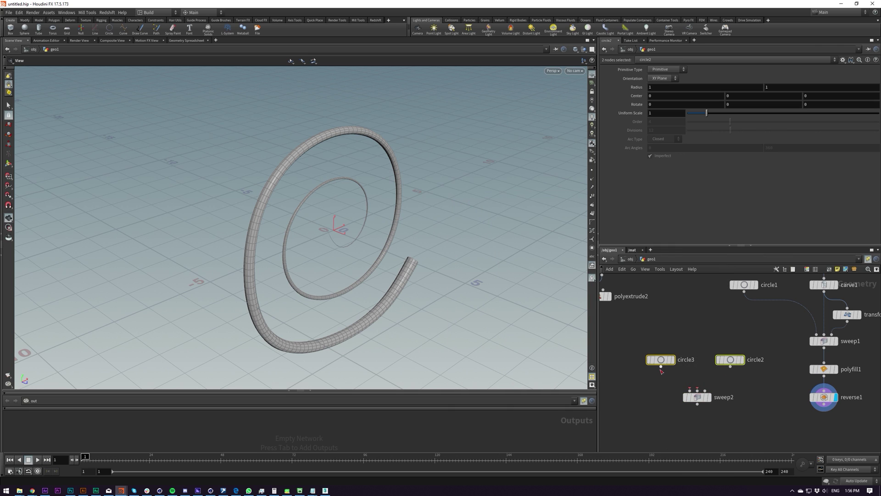
{"action": "middle_click_drag", "start_coordinate": [671, 395], "coordinate": [652, 392]}
{"action": "mouse_move", "coordinate": [678, 396]}
{"action": "left_mouse_down"}
{"action": "mouse_move", "coordinate": [703, 401]}
{"action": "mouse_move", "coordinate": [685, 401]}
{"action": "left_mouse_up"}
{"action": "left_click", "coordinate": [680, 397]}
{"action": "left_click", "coordinate": [642, 355]}
Set the Primitive Type of circle2 and circle3 to Polygon, and circle3's Divisions to 4.
{"action": "left_click_drag", "start_coordinate": [625, 334], "coordinate": [729, 367]}
{"action": "left_click", "coordinate": [666, 69]}
{"action": "left_click", "coordinate": [661, 78]}
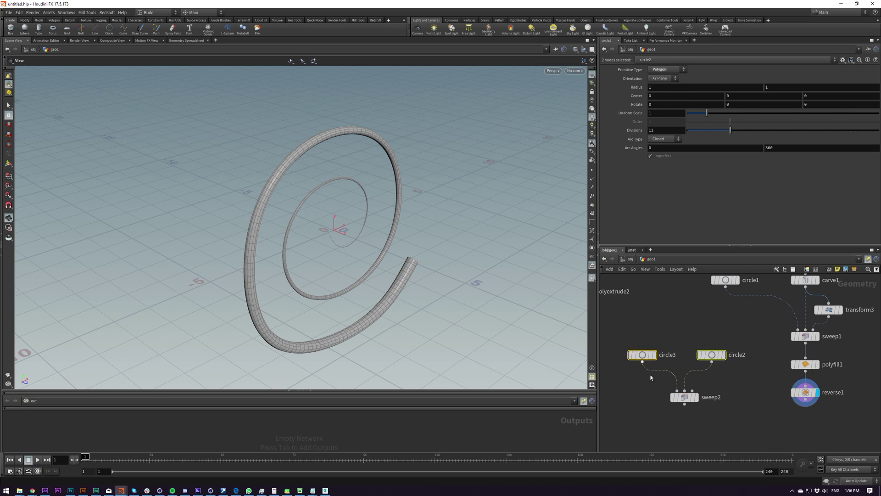
{"action": "left_click", "coordinate": [653, 276]}
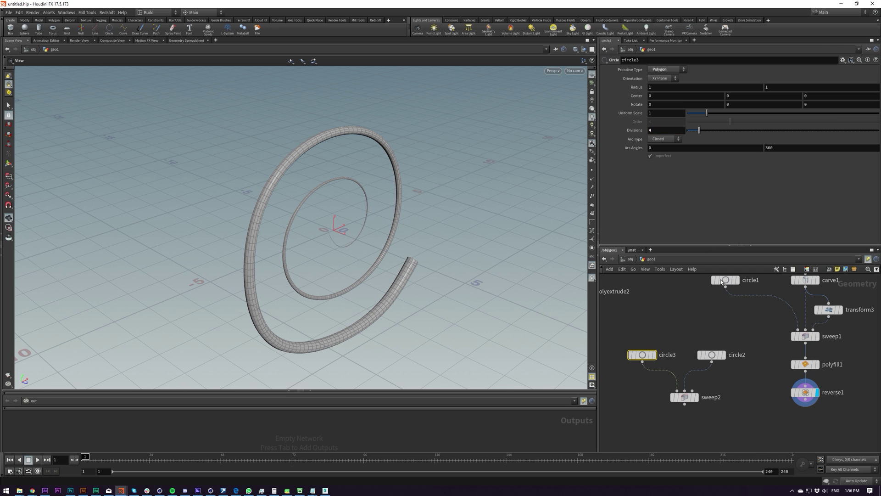
Display sweep2's result and reduce circle3's Uniform Scale to 0.31.
{"action": "left_click_drag", "start_coordinate": [714, 417], "coordinate": [725, 417]}
{"action": "key", "text": "r"}
{"action": "right_click_drag", "start_coordinate": [289, 236], "coordinate": [449, 158]}
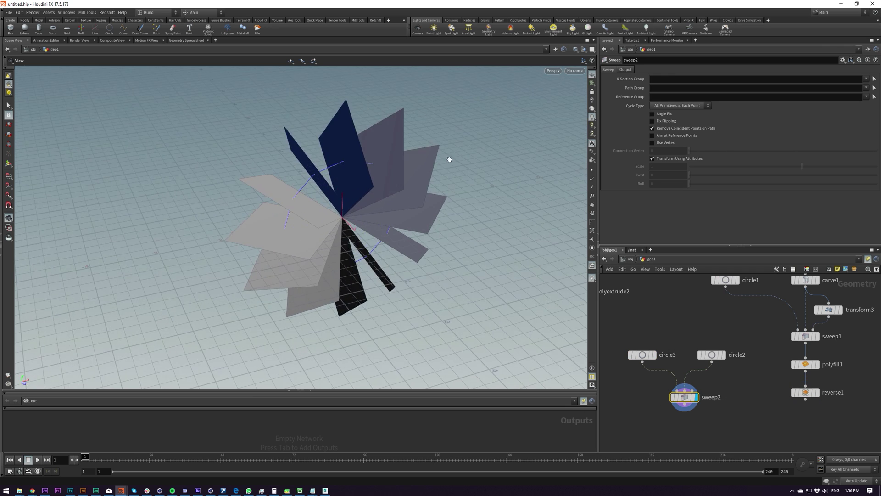
{"action": "left_click_drag", "start_coordinate": [449, 158], "coordinate": [316, 140]}
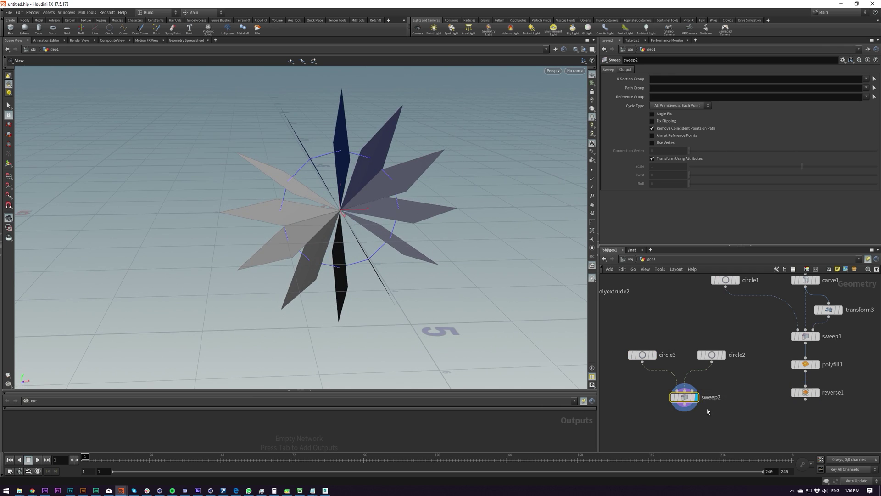
{"action": "left_click", "coordinate": [642, 355]}
{"action": "left_click_drag", "start_coordinate": [707, 116], "coordinate": [694, 120]}
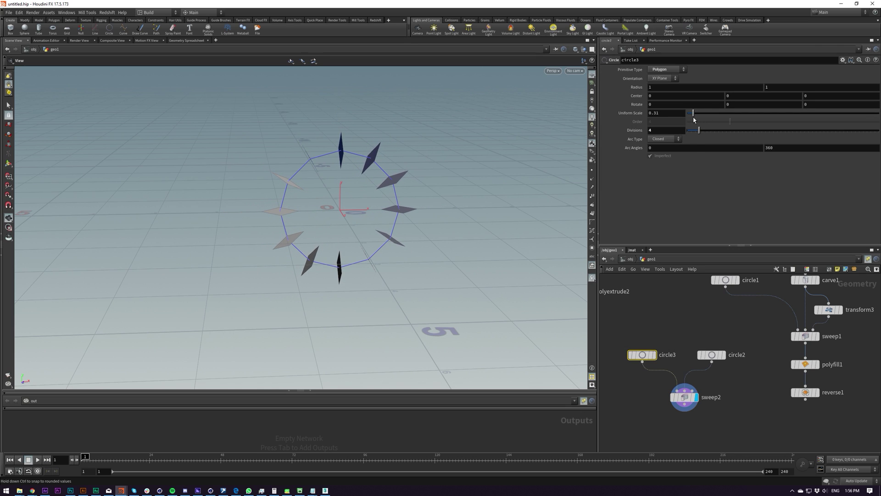
Set sweep2's Skin Output to Skin with Auto Closure to form a closed ring.
{"action": "left_click", "coordinate": [684, 397]}
{"action": "left_click", "coordinate": [626, 70]}
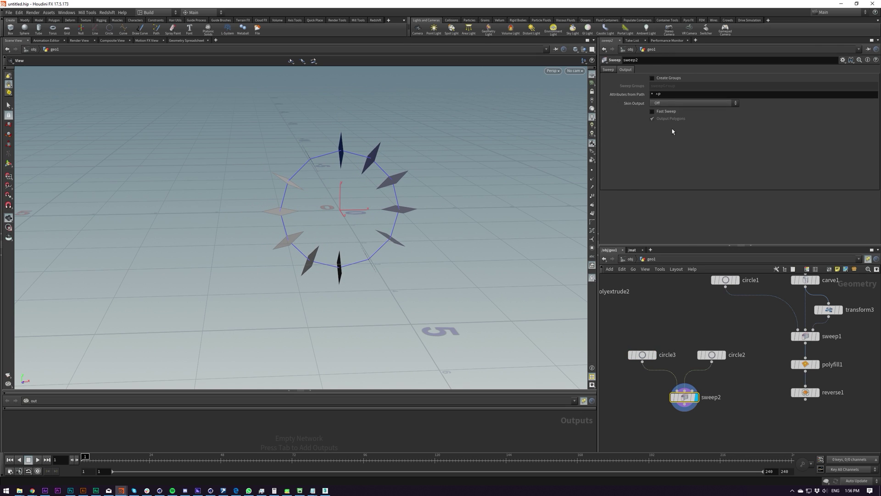
{"action": "left_click", "coordinate": [676, 103]}
{"action": "left_click", "coordinate": [676, 124]}
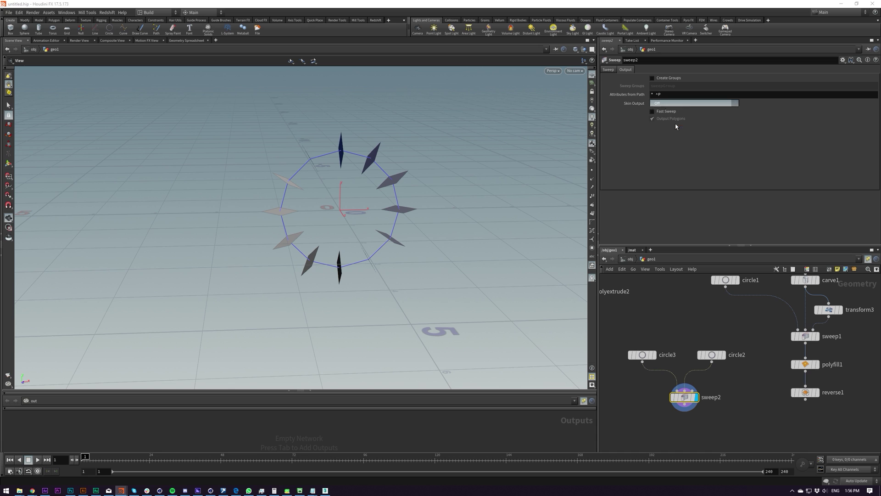
{"action": "left_click_drag", "start_coordinate": [358, 197], "coordinate": [444, 242]}
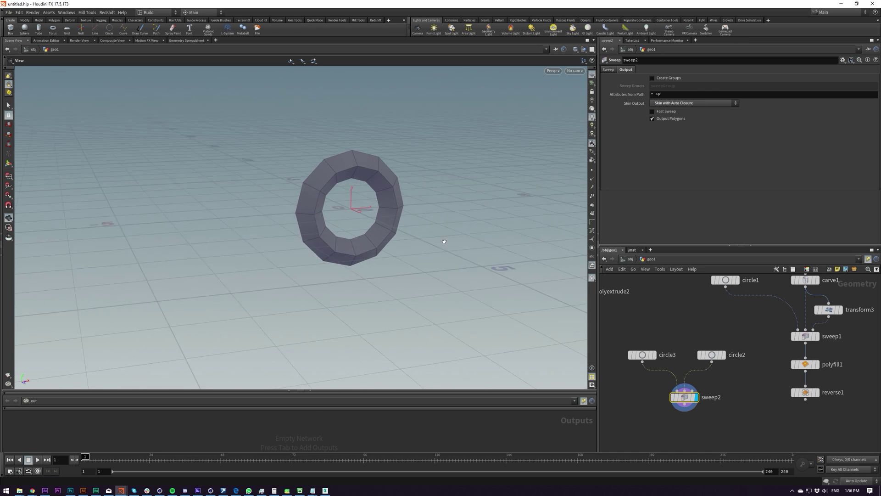
Add a Reverse node below sweep2 and display its result to flip the ring's normals.
{"action": "right_click_drag", "start_coordinate": [444, 242], "coordinate": [344, 232]}
{"action": "middle_click_drag", "start_coordinate": [345, 232], "coordinate": [308, 260]}
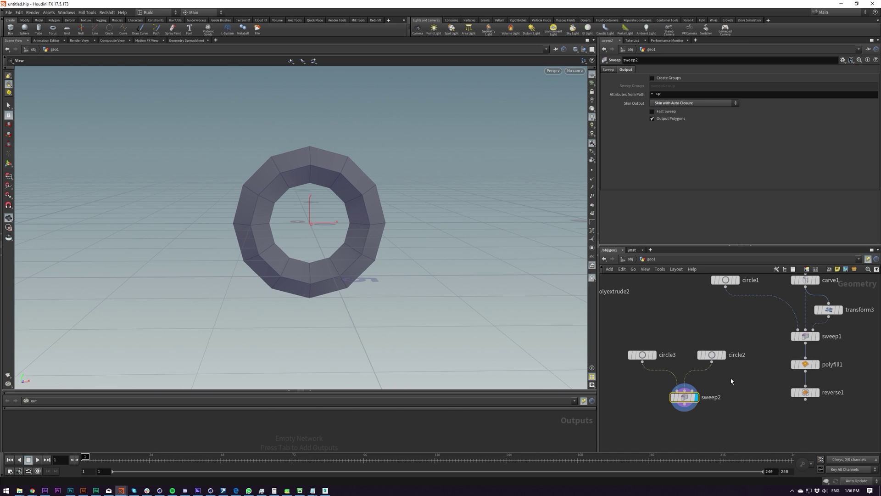
{"action": "left_click", "coordinate": [711, 355]}
{"action": "key", "text": "Tab"}
{"action": "type", "text": "rev"}
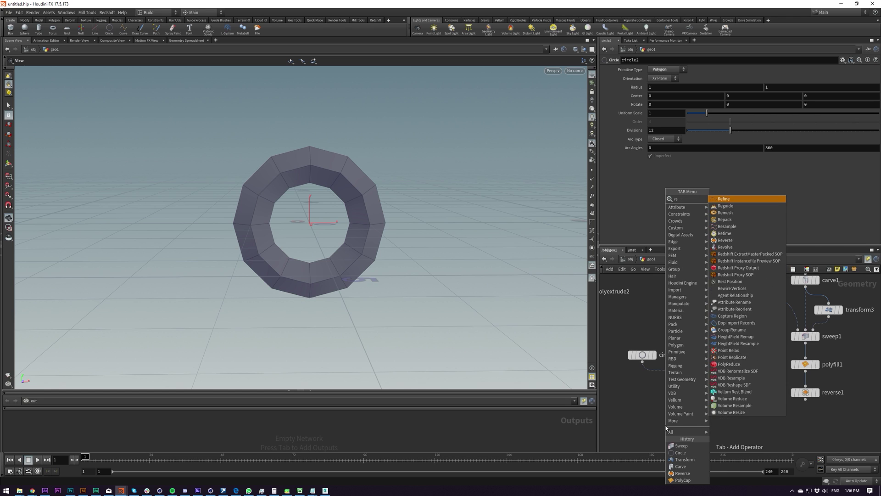
{"action": "key", "text": "Return"}
{"action": "left_click", "coordinate": [685, 408]}
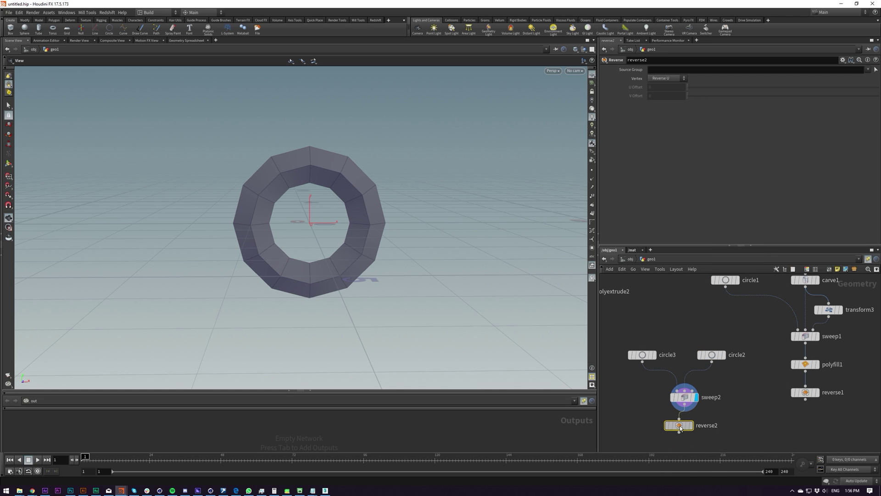
{"action": "left_click_drag", "start_coordinate": [680, 428], "coordinate": [686, 431]}
{"action": "left_click", "coordinate": [696, 428]}
Try values of 5 and 6 for circle3's Divisions to compare the ring's cross-section.
{"action": "left_click", "coordinate": [641, 356]}
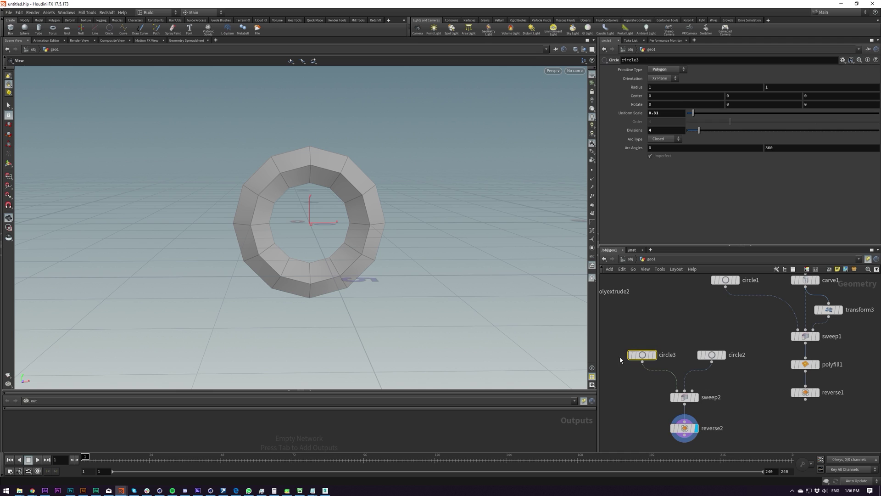
{"action": "type", "text": "5"}
{"action": "key", "text": "Return"}
{"action": "left_click_drag", "start_coordinate": [364, 207], "coordinate": [450, 229]}
{"action": "key", "text": "ctrl+z"}
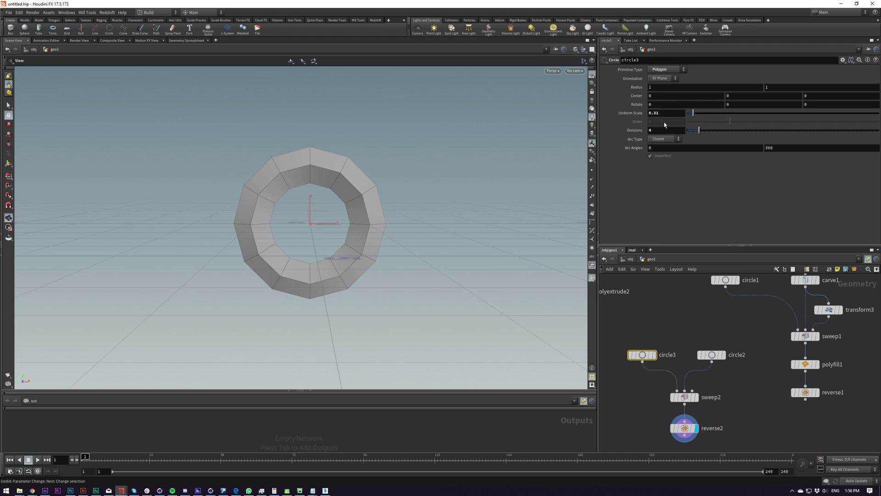
{"action": "type", "text": "6"}
{"action": "key", "text": "Return"}
{"action": "left_click_drag", "start_coordinate": [389, 214], "coordinate": [399, 198]}
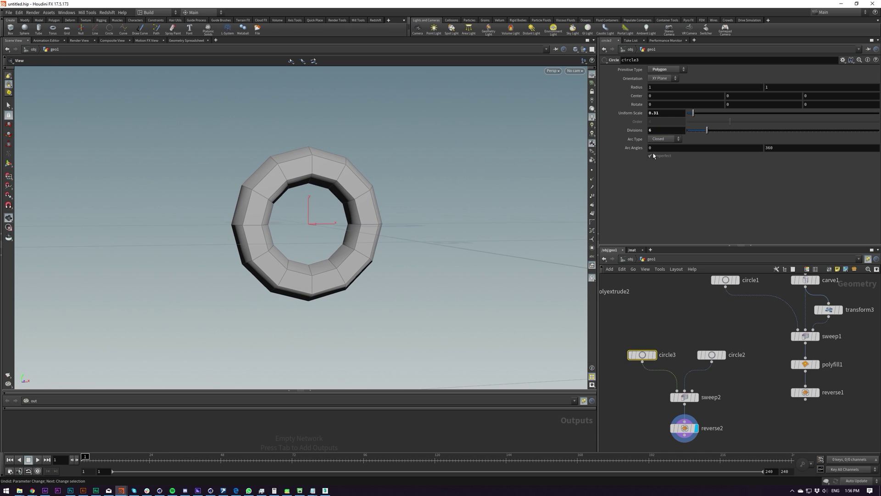
Set circle3's Divisions to 5 for a five-sided cross-section.
{"action": "type", "text": "5"}
{"action": "key", "text": "Return"}
{"action": "mouse_move", "coordinate": [390, 239]}
{"action": "left_mouse_down", "text": "alt"}
{"action": "mouse_move", "coordinate": [382, 226]}
{"action": "mouse_move", "coordinate": [442, 188]}
{"action": "mouse_move", "coordinate": [399, 229]}
{"action": "left_mouse_up", "text": "alt"}
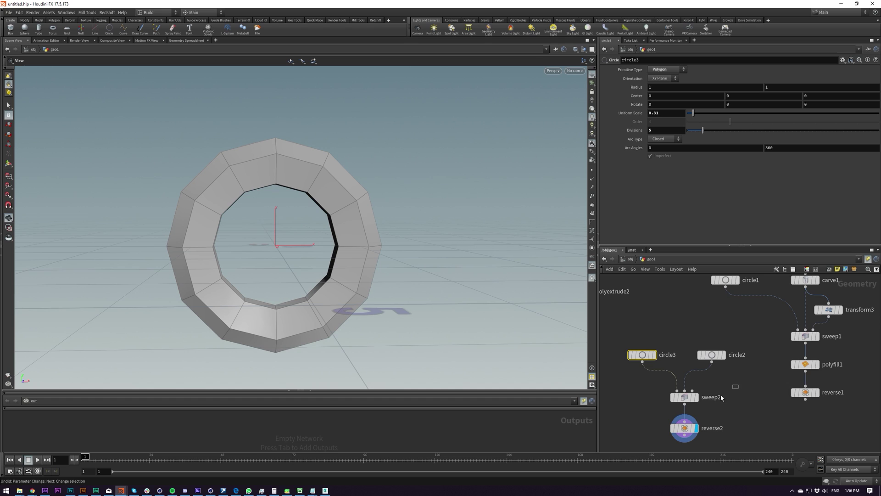
Set the path circle2's Divisions to 100.
{"action": "left_click", "coordinate": [712, 355]}
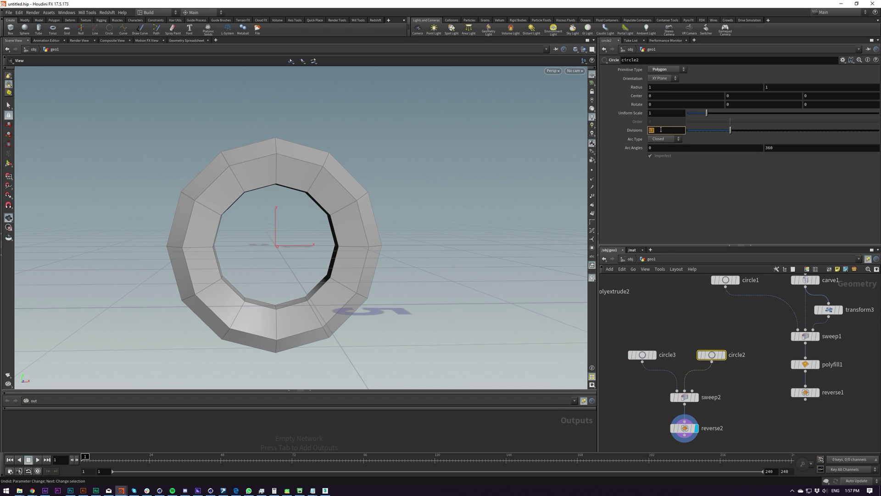
{"action": "left_click", "coordinate": [659, 133]}
{"action": "type", "text": "100"}
{"action": "key", "text": "Return"}
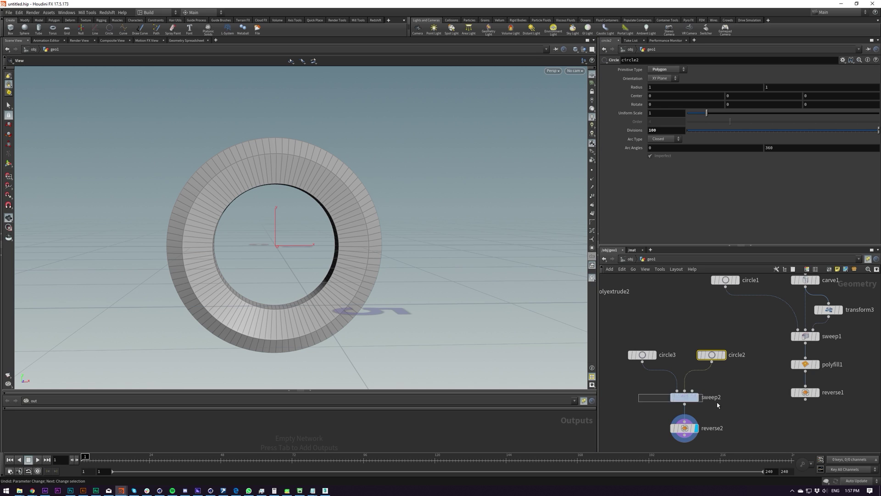
Turn off Transform Using Attributes on sweep2 and set its Twist to 3.6.
{"action": "left_click", "coordinate": [718, 404]}
{"action": "left_click", "coordinate": [608, 70]}
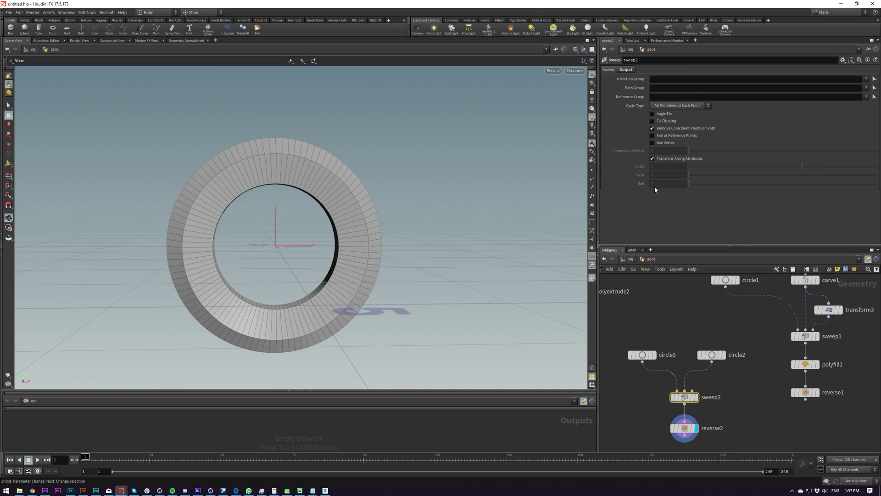
{"action": "left_click", "coordinate": [653, 158]}
{"action": "middle_click_drag", "start_coordinate": [659, 174], "coordinate": [659, 190]}
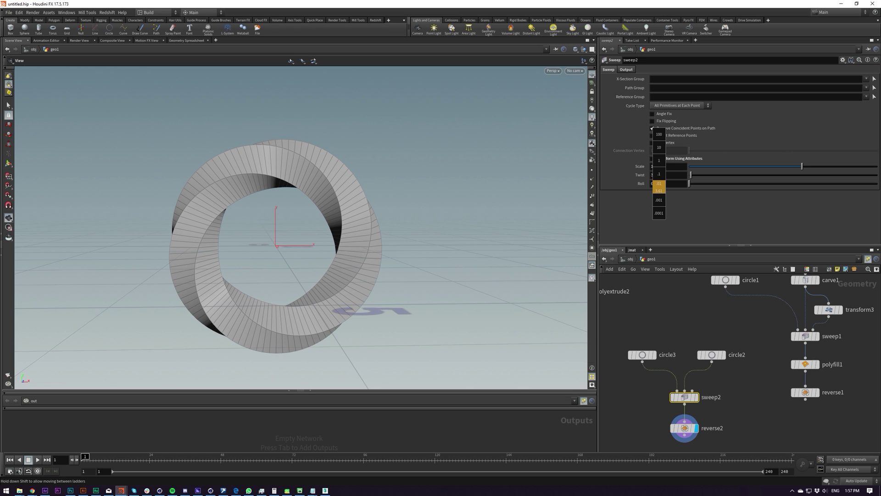
{"action": "middle_click_drag", "start_coordinate": [659, 189], "coordinate": [659, 188]}
Switch the viewport display of the twisted ring to Smooth Shaded.
{"action": "left_click_drag", "start_coordinate": [344, 216], "coordinate": [403, 178], "text": "alt"}
{"action": "scroll", "coordinate": [269, 280], "scroll_direction": "down", "scroll_amount": 3}
{"action": "right_click_drag", "start_coordinate": [403, 177], "coordinate": [370, 268], "text": "alt"}
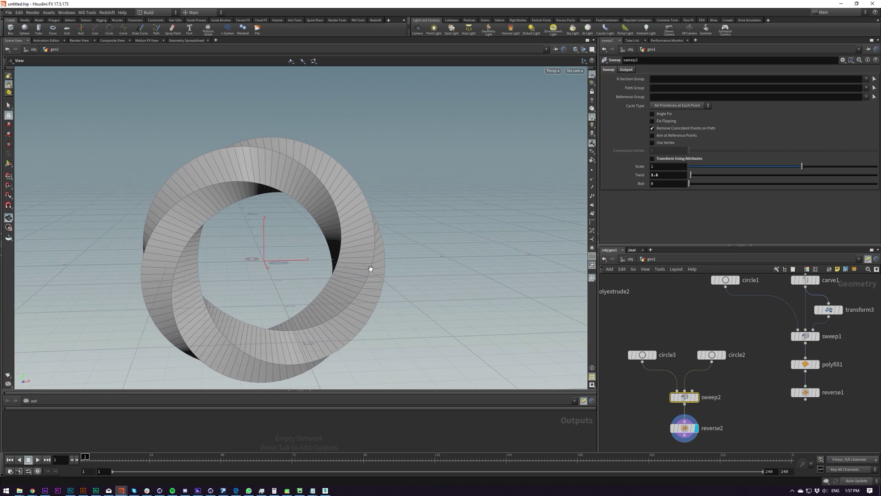
{"action": "left_click_drag", "start_coordinate": [370, 268], "coordinate": [323, 244], "text": "alt"}
{"action": "mouse_move", "coordinate": [322, 244]}
{"action": "right_mouse_down", "text": "alt"}
{"action": "mouse_move", "coordinate": [416, 201]}
{"action": "mouse_move", "coordinate": [334, 207]}
{"action": "right_mouse_up", "text": "alt"}
{"action": "key", "text": "v"}
{"action": "mouse_move", "coordinate": [341, 283]}
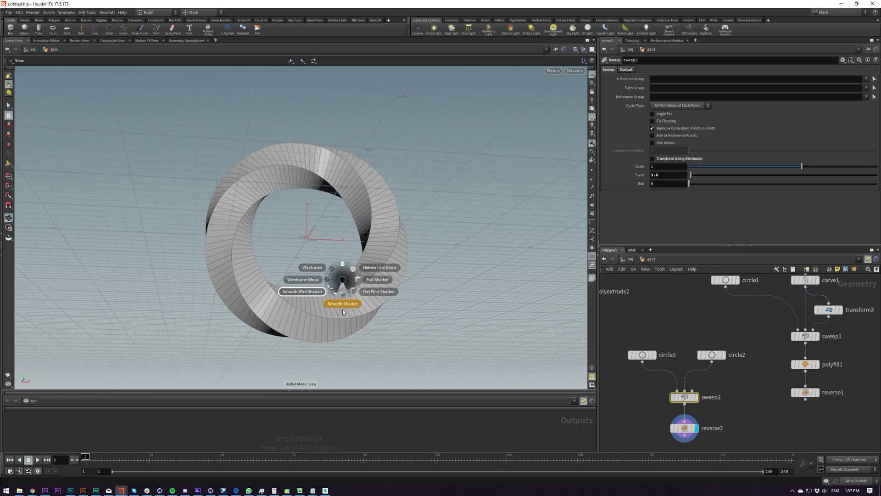
{"action": "left_click", "coordinate": [342, 303]}
{"action": "mouse_move", "coordinate": [330, 251]}
{"action": "left_mouse_down", "text": "alt"}
{"action": "mouse_move", "coordinate": [368, 325]}
{"action": "mouse_move", "coordinate": [417, 193]}
{"action": "mouse_move", "coordinate": [354, 211]}
{"action": "mouse_move", "coordinate": [376, 206]}
{"action": "left_mouse_up", "text": "alt"}
Try driving sweep2's Roll with $F, play the animation, and undo the Roll change.
{"action": "mouse_move", "coordinate": [660, 185]}
{"action": "middle_mouse_down"}
{"action": "mouse_move", "coordinate": [687, 194]}
{"action": "mouse_move", "coordinate": [649, 181]}
{"action": "middle_mouse_up"}
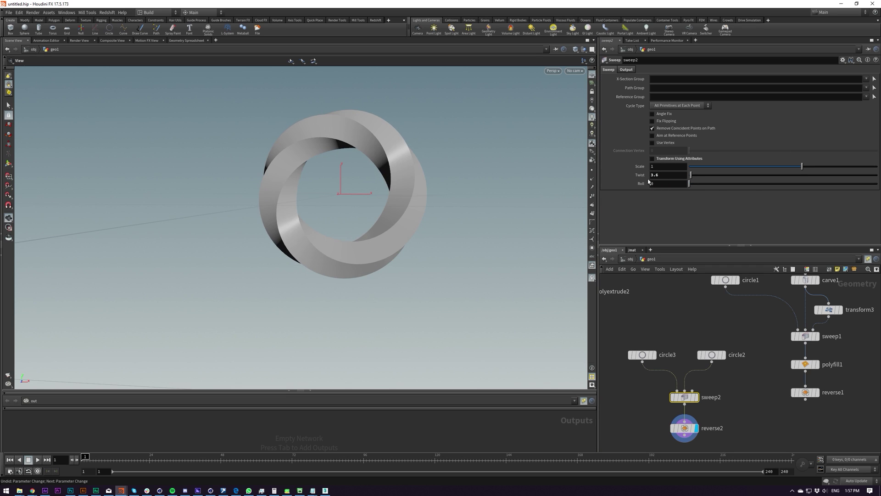
{"action": "type", "text": "$F"}
{"action": "key", "text": "Return"}
{"action": "key", "text": "Up"}
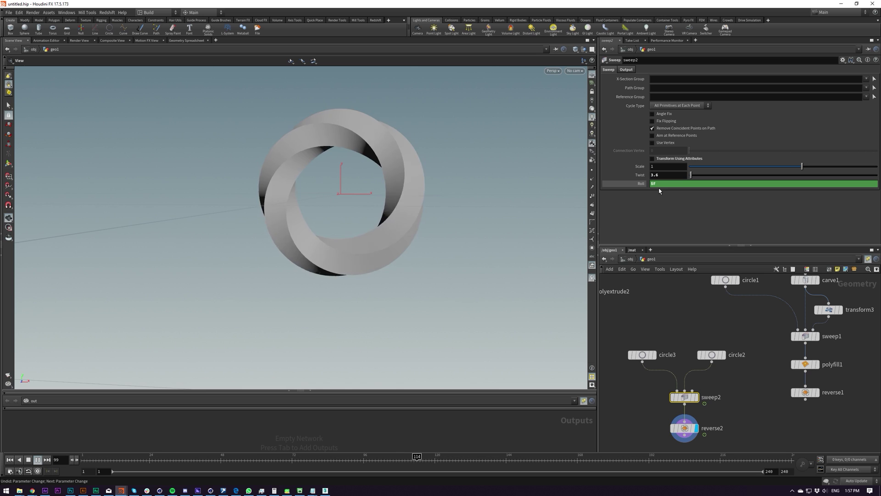
{"action": "key", "text": "ctrl+Up"}
{"action": "key", "text": "ctrl+z"}
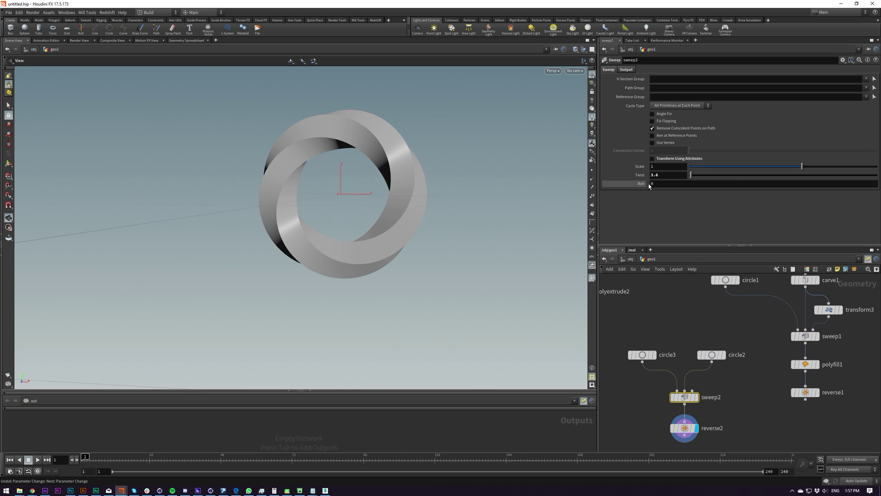
Insert a PolyBevel node between circle3 and sweep2's cross-section input.
{"action": "right_click_drag", "start_coordinate": [409, 200], "coordinate": [509, 124]}
{"action": "left_click_drag", "start_coordinate": [510, 124], "coordinate": [362, 160]}
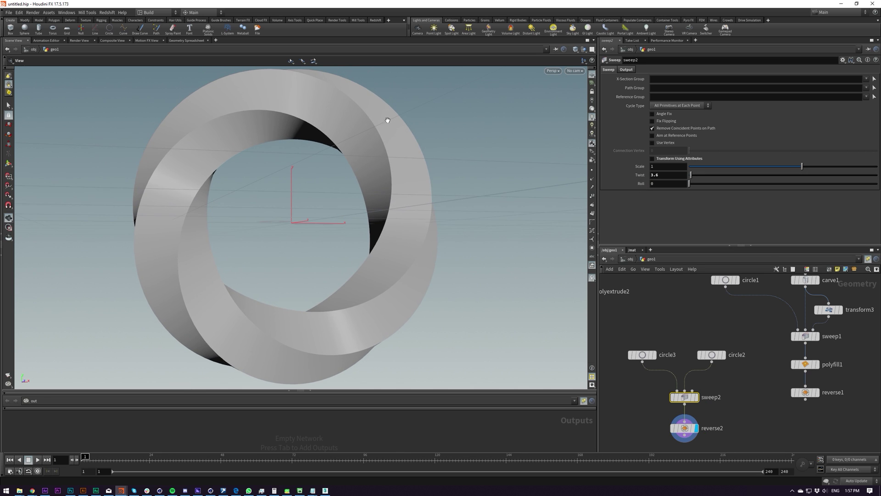
{"action": "middle_click_drag", "start_coordinate": [672, 409], "coordinate": [664, 365]}
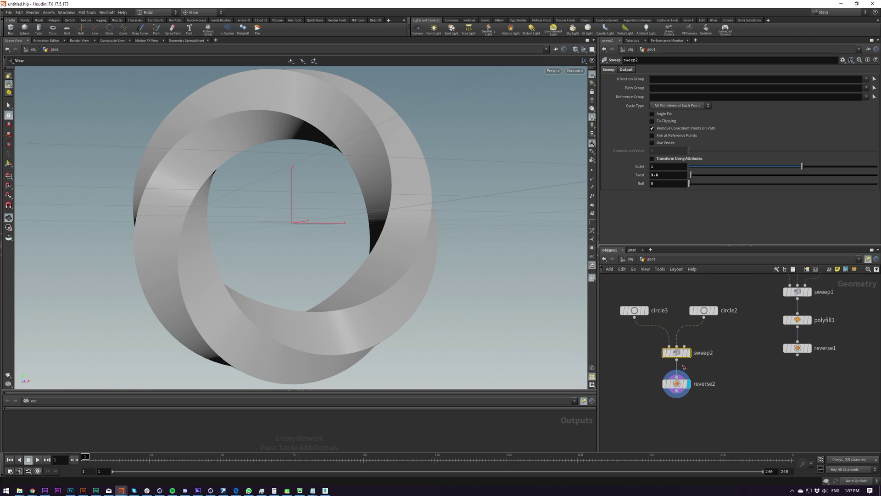
{"action": "key", "text": "Tab"}
{"action": "type", "text": "polyb"}
{"action": "key", "text": "Return"}
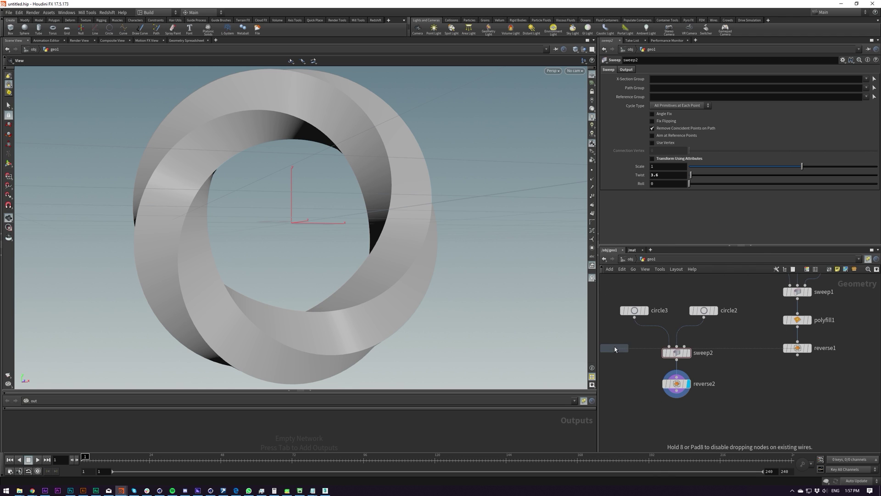
{"action": "left_click", "coordinate": [615, 347]}
{"action": "left_click_drag", "start_coordinate": [615, 348], "coordinate": [636, 333]}
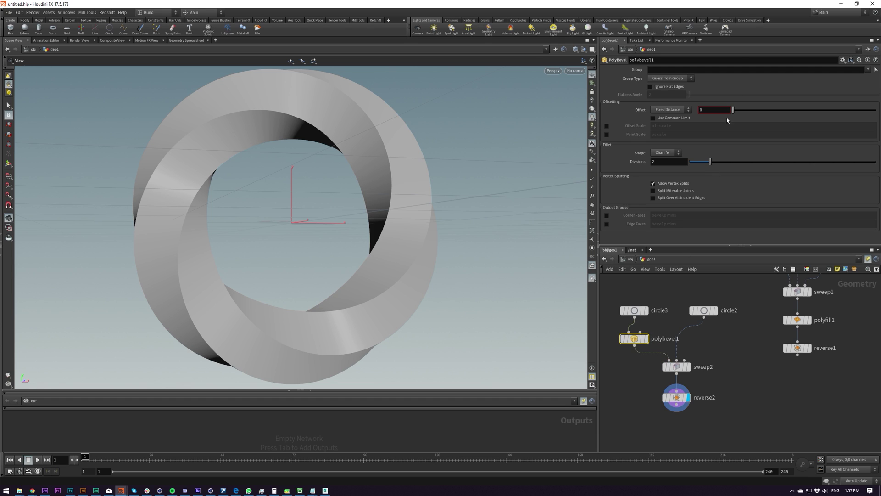
Set polybevel1 to bevel Points with a 0.011 Offset, a Round shape and 7 Divisions.
{"action": "left_click", "coordinate": [671, 78]}
{"action": "left_click", "coordinate": [670, 96]}
{"action": "mouse_move", "coordinate": [710, 94]}
{"action": "middle_mouse_down"}
{"action": "mouse_move", "coordinate": [710, 106]}
{"action": "mouse_move", "coordinate": [751, 112]}
{"action": "middle_mouse_up"}
{"action": "left_click", "coordinate": [665, 122]}
{"action": "left_click", "coordinate": [665, 150]}
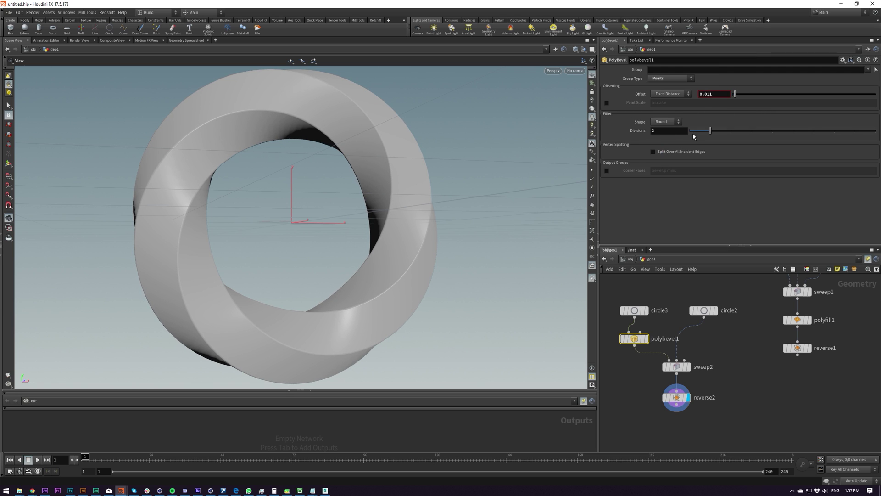
{"action": "left_click_drag", "start_coordinate": [719, 132], "coordinate": [806, 133]}
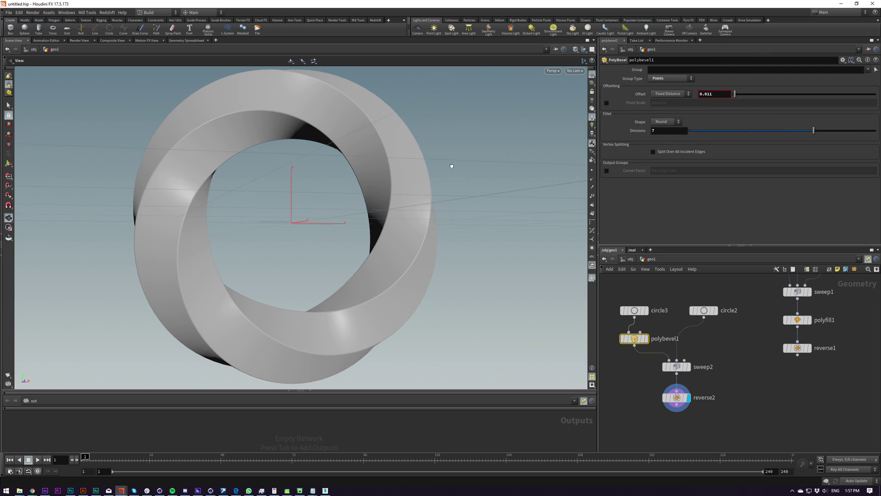
Examine the twisted ring's bevelled edges and shading from several angles and distances.
{"action": "left_click_drag", "start_coordinate": [452, 165], "coordinate": [426, 112]}
{"action": "right_click_drag", "start_coordinate": [427, 111], "coordinate": [391, 171]}
{"action": "left_click_drag", "start_coordinate": [391, 171], "coordinate": [327, 194]}
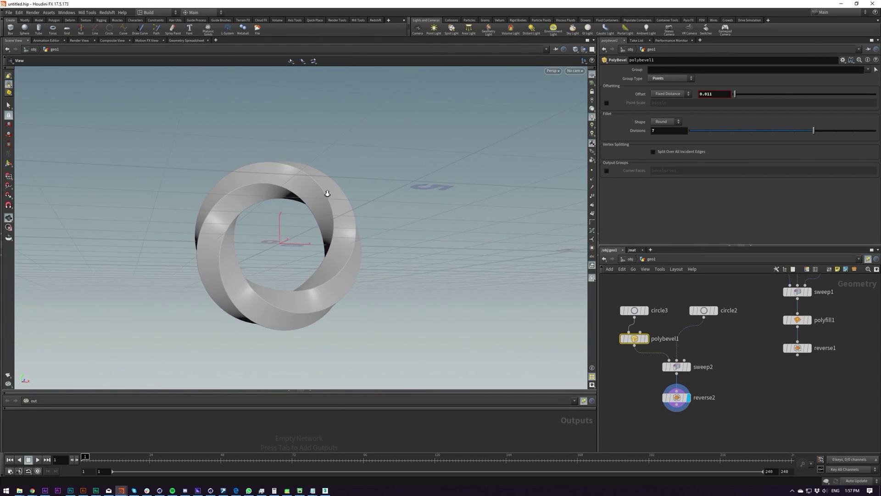
{"action": "right_click_drag", "start_coordinate": [327, 193], "coordinate": [397, 178]}
{"action": "key", "text": "w"}
{"action": "key", "text": "w"}
{"action": "left_click_drag", "start_coordinate": [397, 178], "coordinate": [350, 201]}
{"action": "right_click_drag", "start_coordinate": [351, 201], "coordinate": [303, 190]}
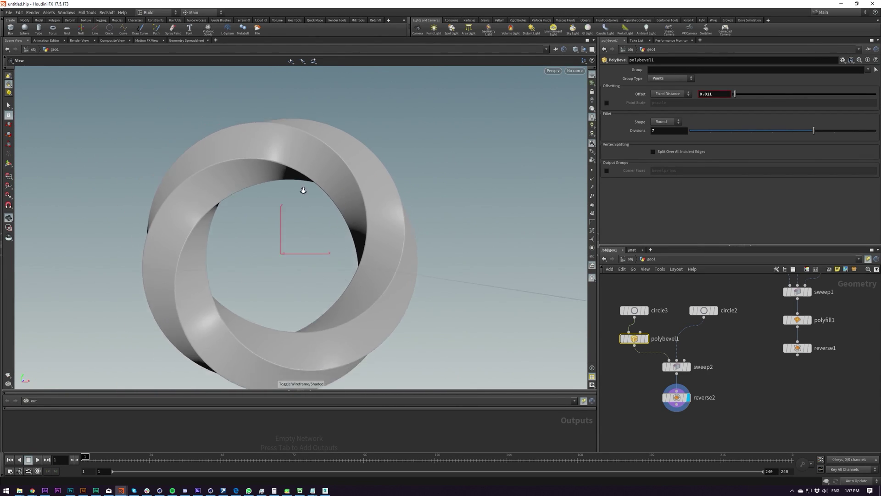
{"action": "left_click_drag", "start_coordinate": [303, 190], "coordinate": [323, 246]}
{"action": "key", "text": "Up"}
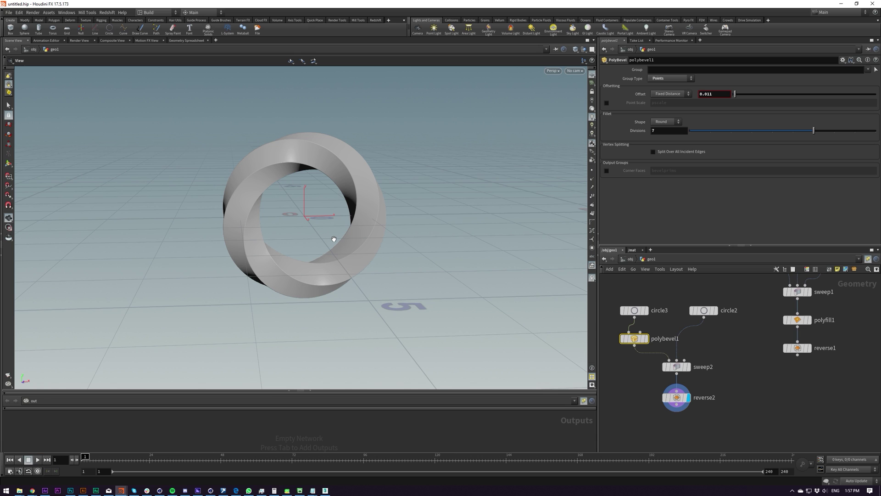
{"action": "left_click", "coordinate": [677, 397]}
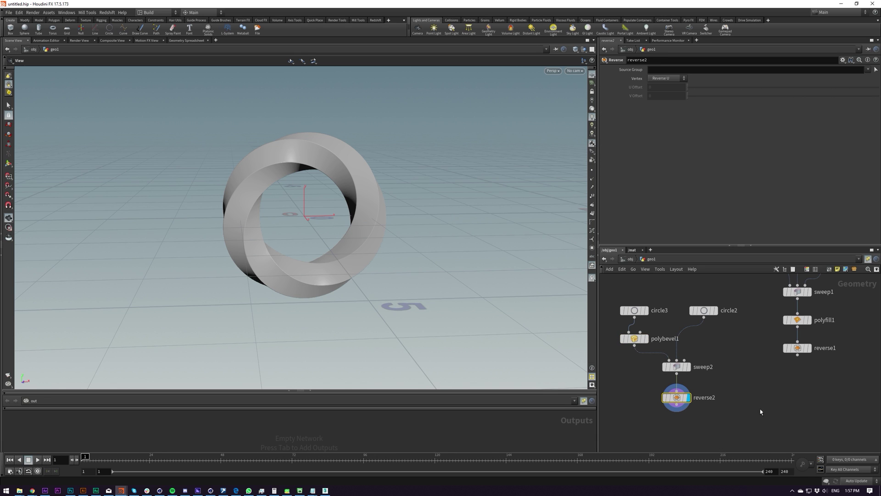
{"action": "right_click_drag", "start_coordinate": [318, 164], "coordinate": [519, 115]}
{"action": "left_click_drag", "start_coordinate": [519, 114], "coordinate": [411, 196]}
{"action": "right_click_drag", "start_coordinate": [410, 197], "coordinate": [365, 208]}
{"action": "middle_click_drag", "start_coordinate": [366, 207], "coordinate": [330, 253]}
{"action": "left_click_drag", "start_coordinate": [330, 253], "coordinate": [357, 246]}
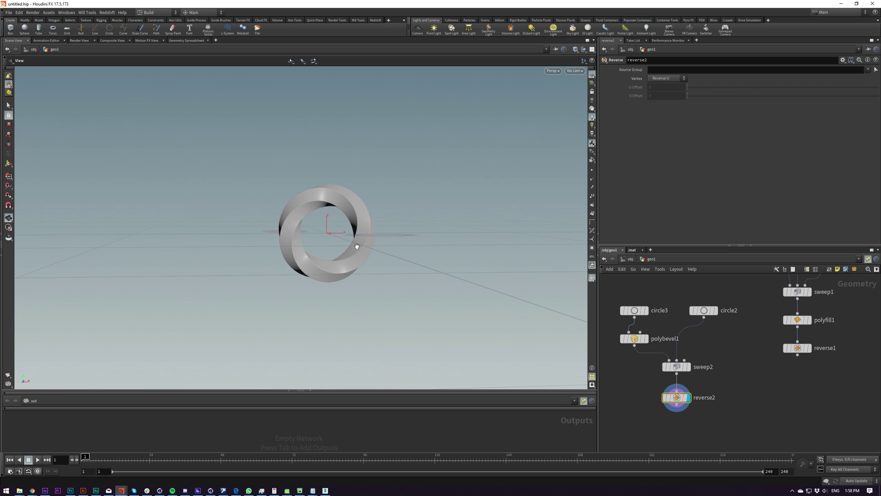
Review the full node network, covering the earlier node chains and the new ring setup.
{"action": "scroll", "coordinate": [777, 380], "scroll_direction": "down", "scroll_amount": 5}
{"action": "middle_click_drag", "start_coordinate": [776, 378], "coordinate": [722, 378]}
{"action": "scroll", "coordinate": [722, 378], "scroll_direction": "up", "scroll_amount": 4}
{"action": "scroll", "coordinate": [722, 380], "scroll_direction": "down", "scroll_amount": 6}
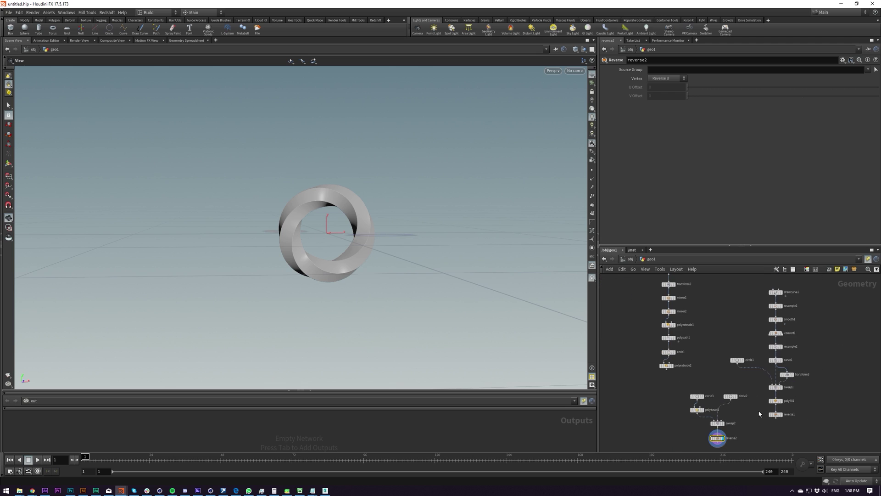
{"action": "middle_click_drag", "start_coordinate": [683, 384], "coordinate": [654, 367]}
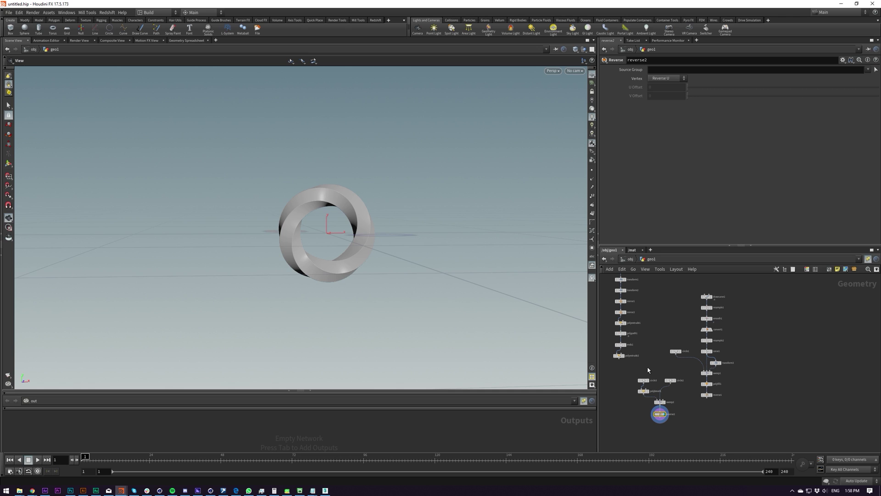
{"action": "scroll", "coordinate": [670, 389], "scroll_direction": "up", "scroll_amount": 3}
{"action": "scroll", "coordinate": [689, 399], "scroll_direction": "down", "scroll_amount": 4}
{"action": "scroll", "coordinate": [712, 406], "scroll_direction": "up", "scroll_amount": 5}
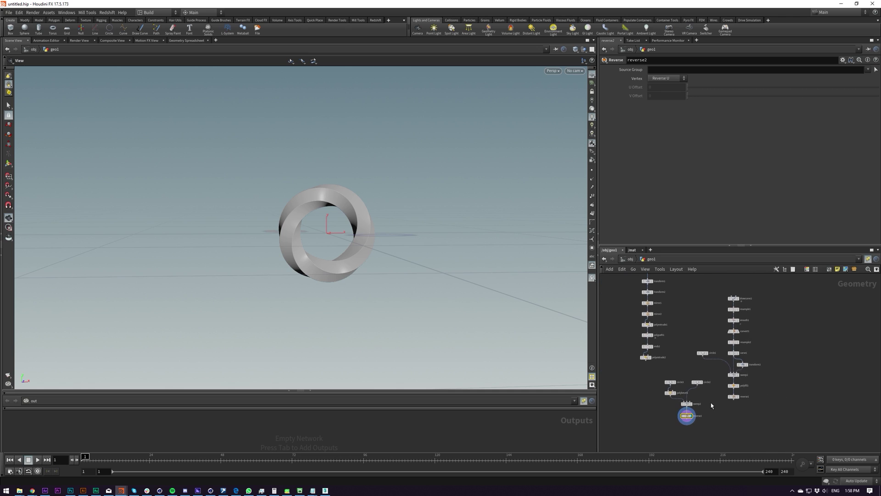